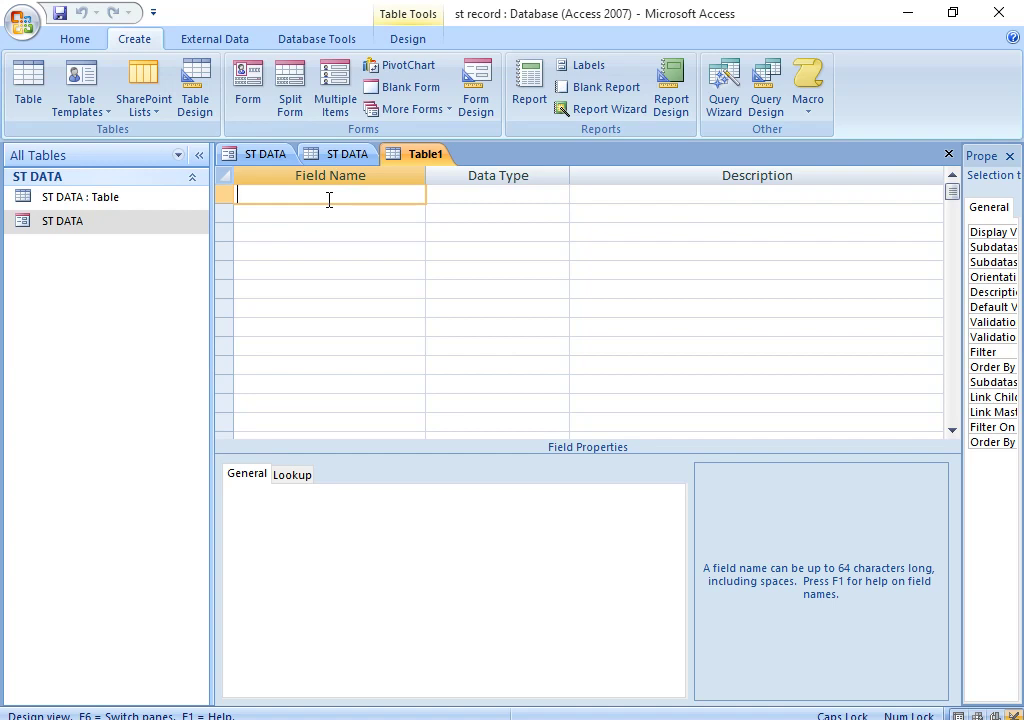
- Add the ROL NO field as Number and the NAME field as Text
{"action": "type", "text": "ROL NO"}
{"action": "key", "text": "Tab"}
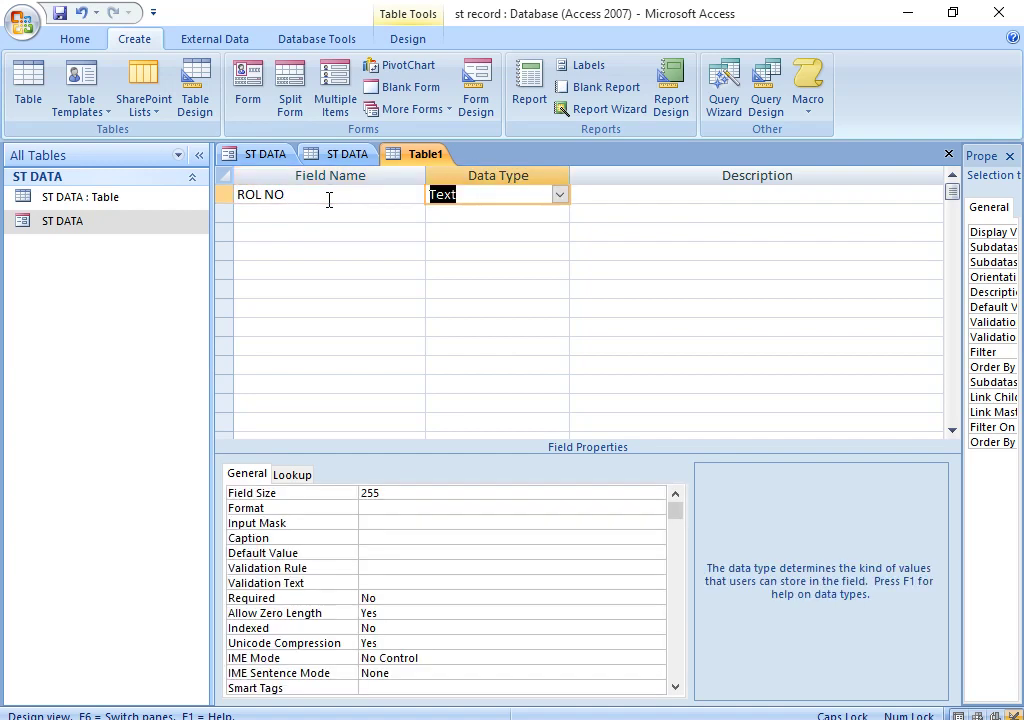
{"action": "type", "text": "Number"}
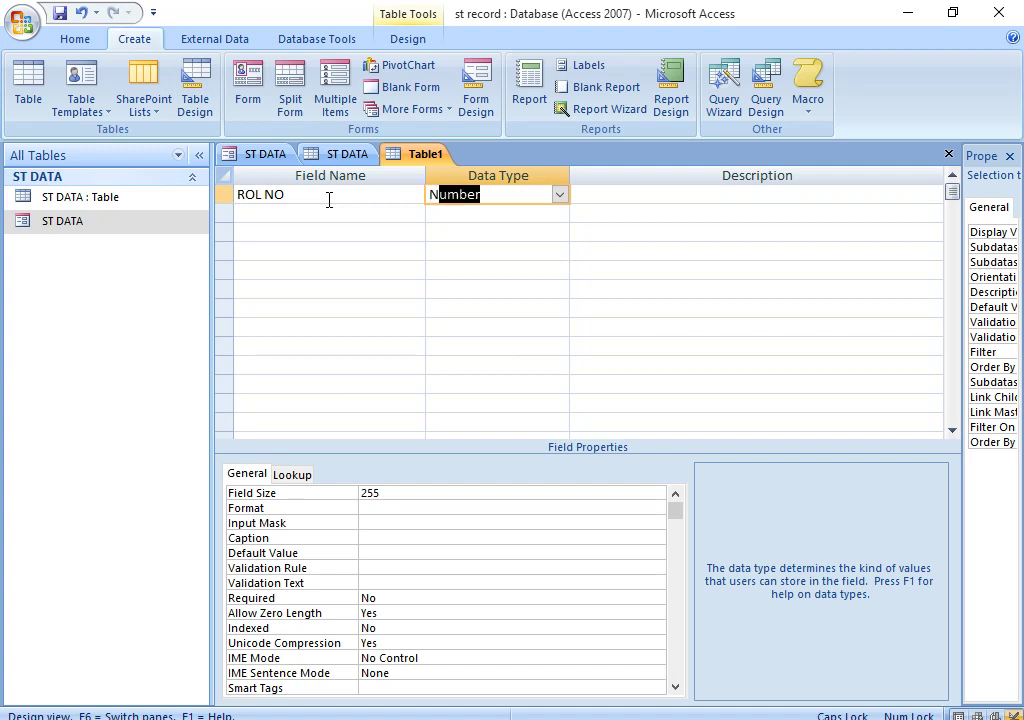
{"action": "key", "text": "Tab"}
{"action": "key", "text": "Tab"}
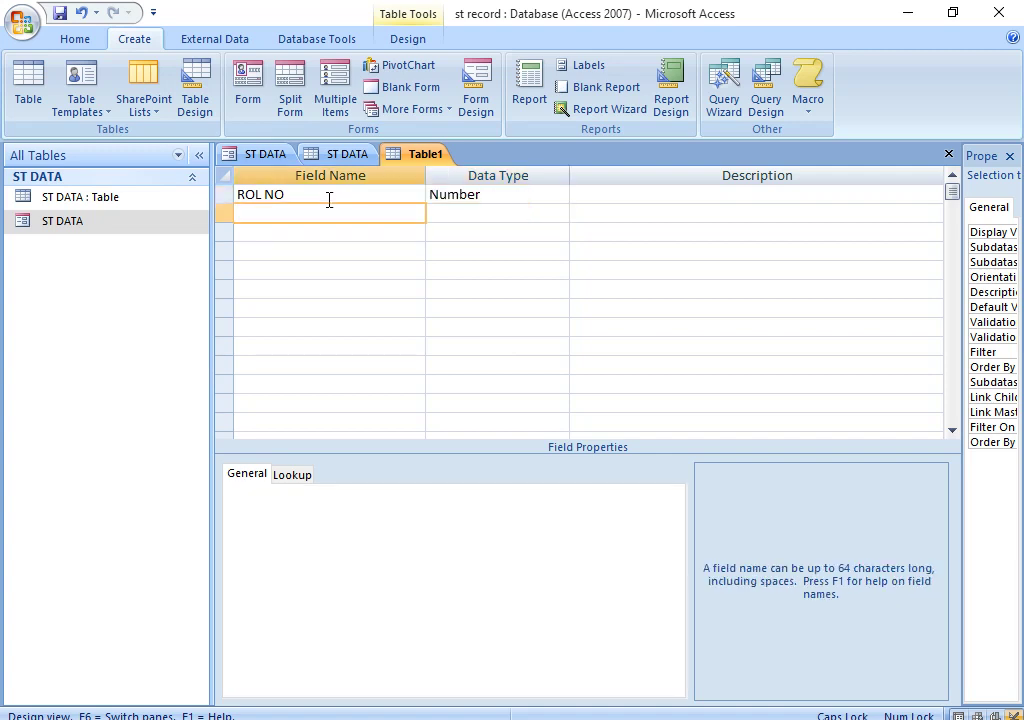
{"action": "type", "text": "NAME"}
{"action": "key", "text": "Tab"}
{"action": "key", "text": "Return"}
{"action": "key", "text": "Down"}
{"action": "key", "text": "Left"}
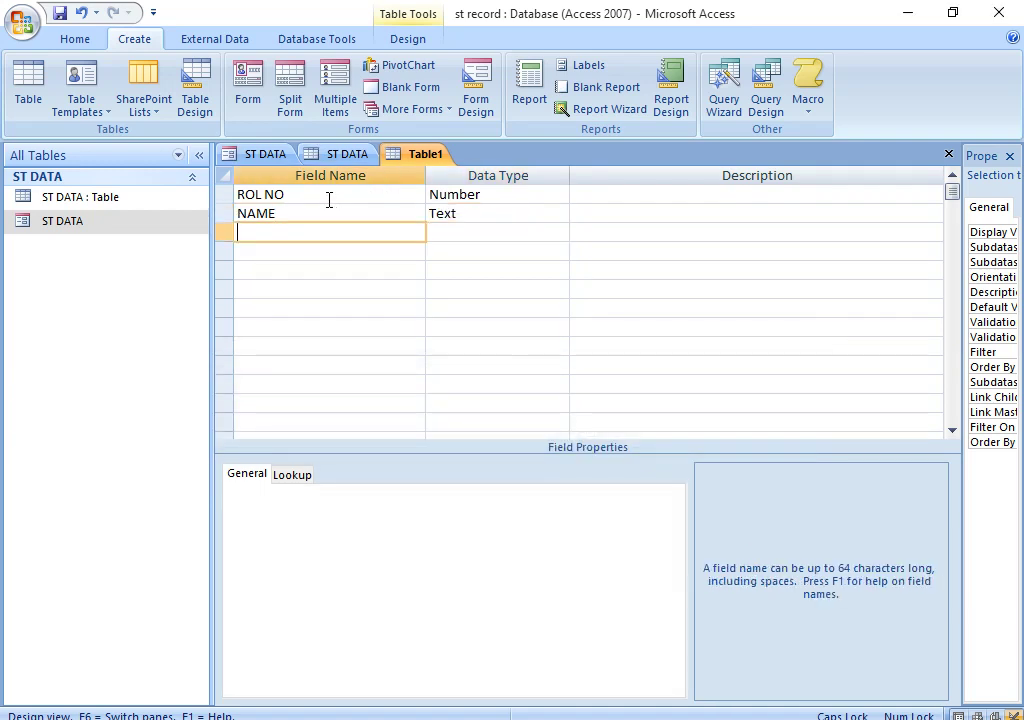
- Add F NAME and ADDRESS as Text fields and AGE as a Number field
{"action": "type", "text": "F NAME"}
{"action": "key", "text": "Tab"}
{"action": "key", "text": "Down"}
{"action": "key", "text": "Left"}
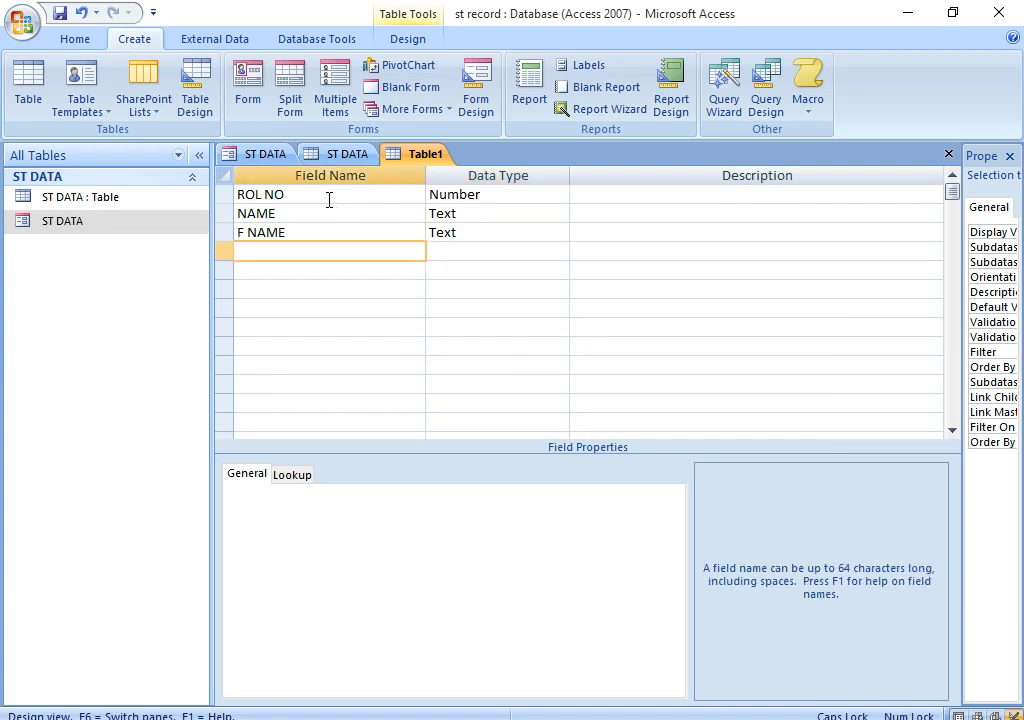
{"action": "type", "text": "ADDRESS"}
{"action": "key", "text": "Tab"}
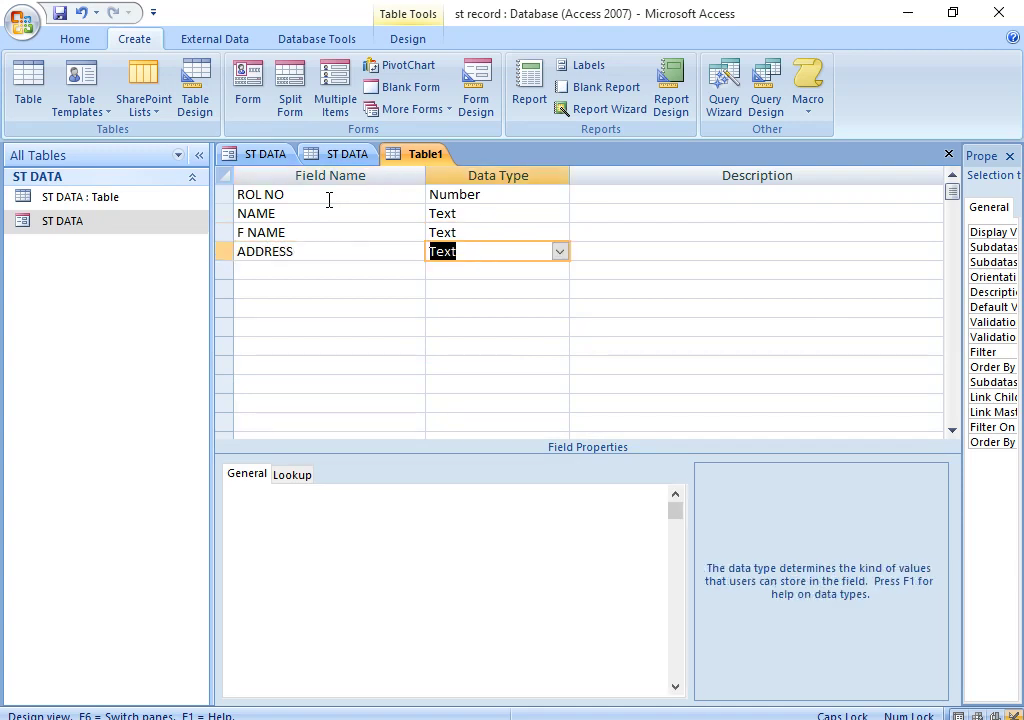
{"action": "key", "text": "Tab"}
{"action": "key", "text": "Tab"}
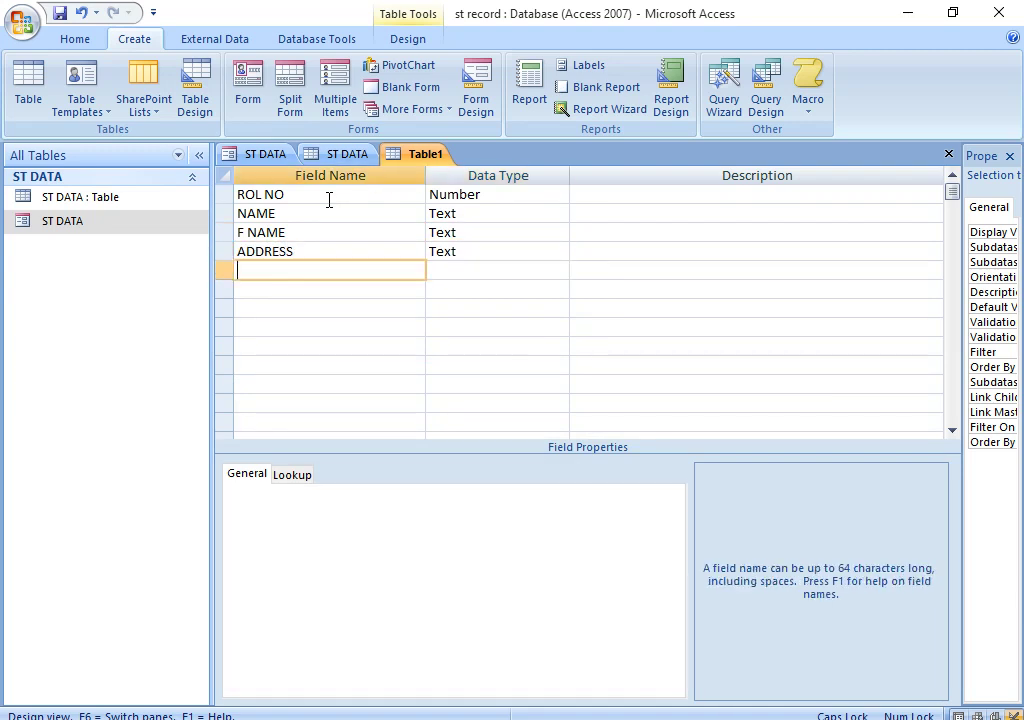
{"action": "type", "text": "AGE"}
{"action": "key", "text": "Tab"}
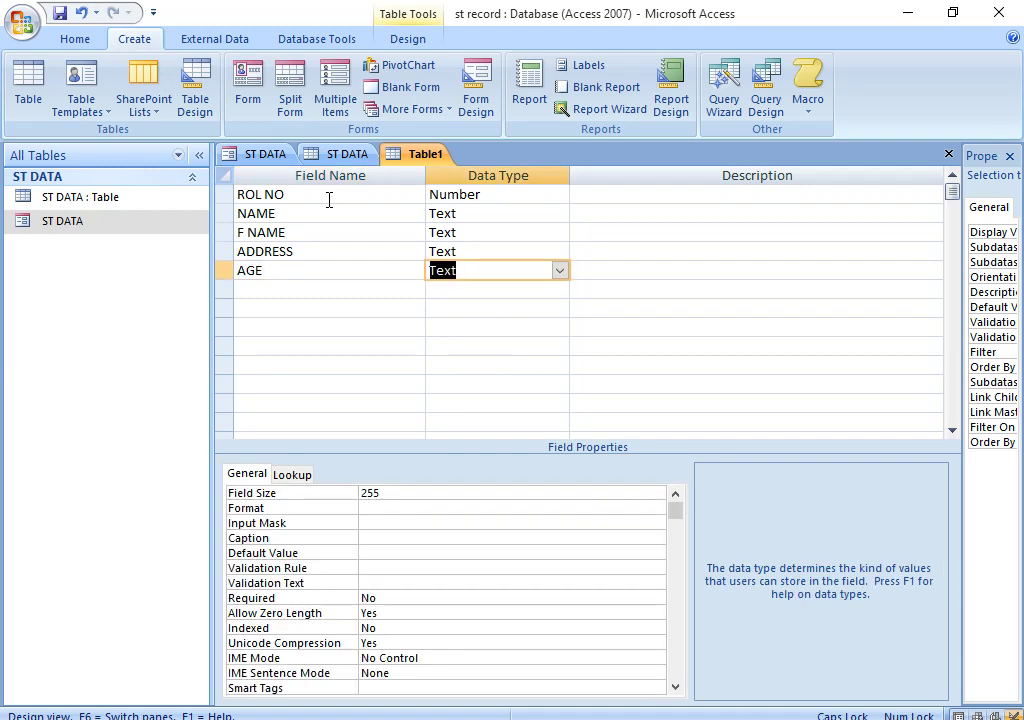
{"action": "type", "text": "Number"}
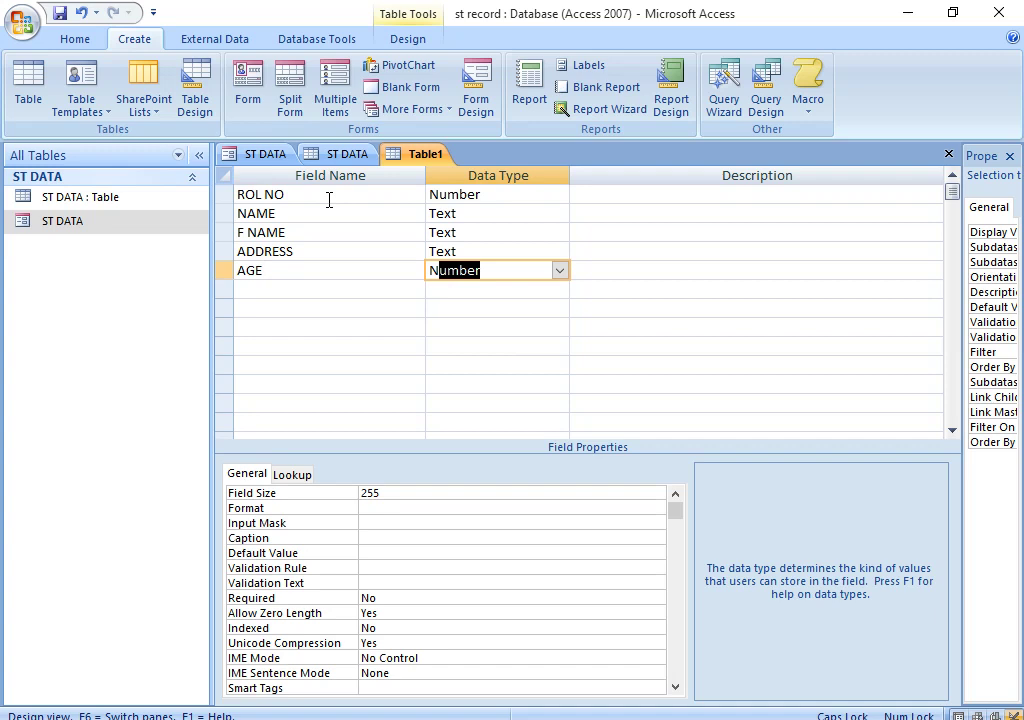
{"action": "key", "text": "Tab"}
{"action": "key", "text": "Tab"}
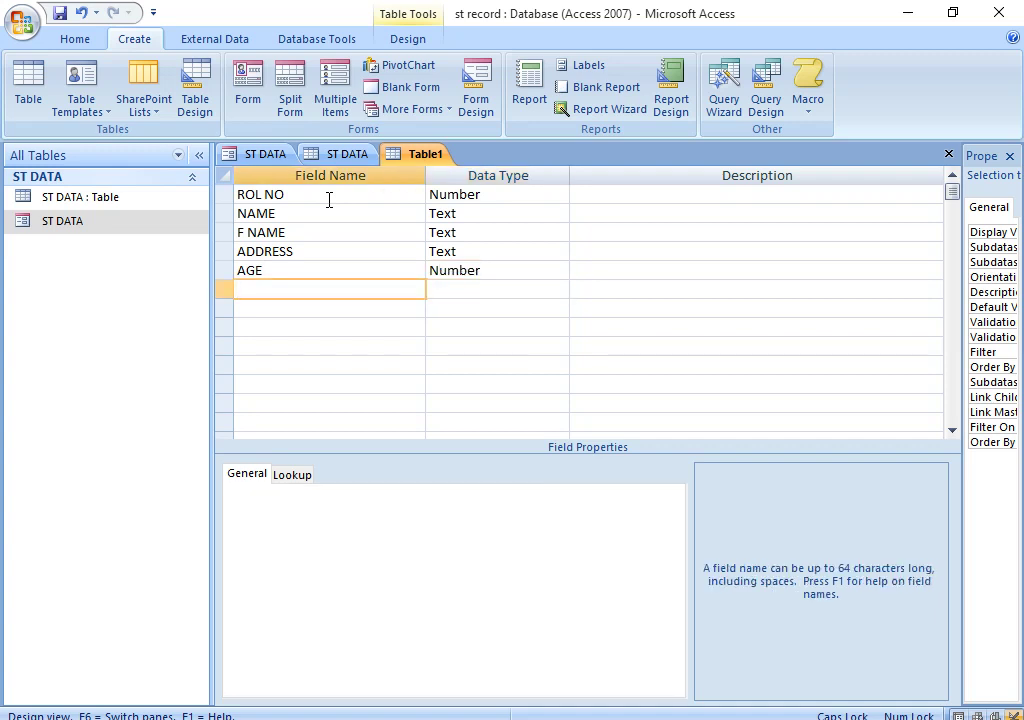
- Add DATE OF BIRTH as Date/Time and PHOTO as Attachment, then close Table1's design
{"action": "type", "text": "DATE OF BIRTH"}
{"action": "key", "text": "Tab"}
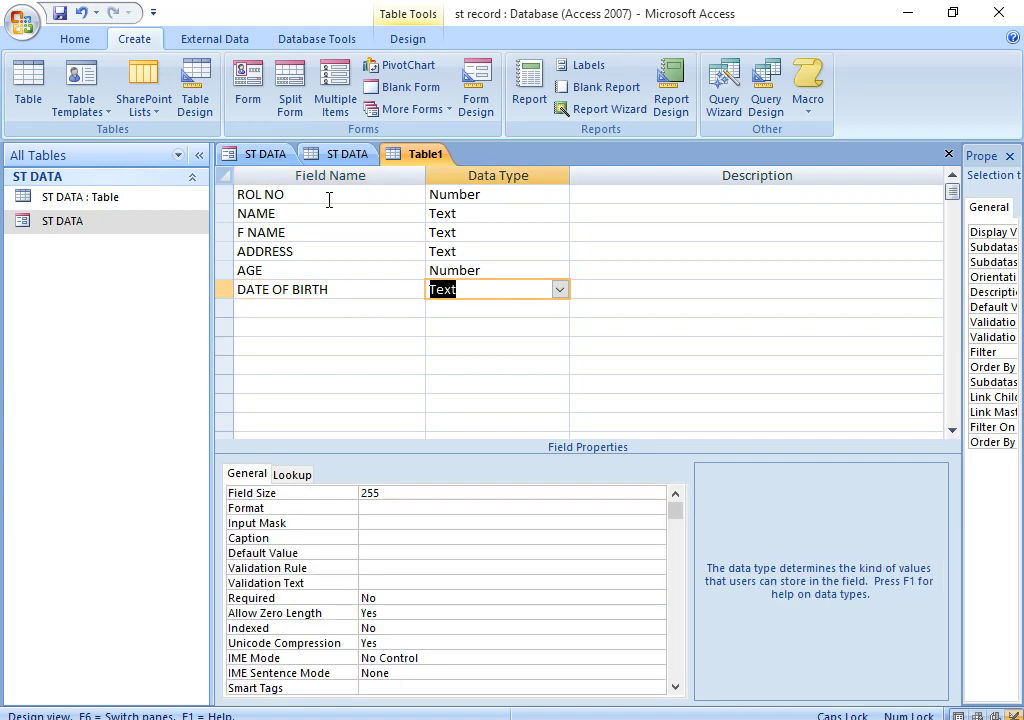
{"action": "type", "text": "Date/Tim"}
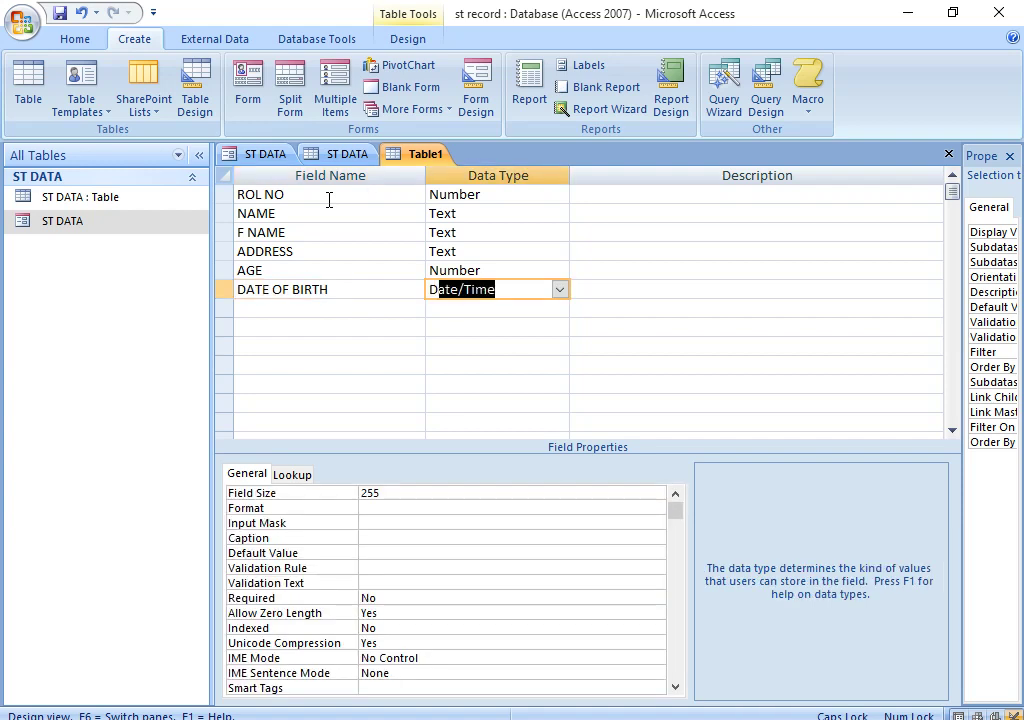
{"action": "key", "text": "Down"}
{"action": "key", "text": "Left"}
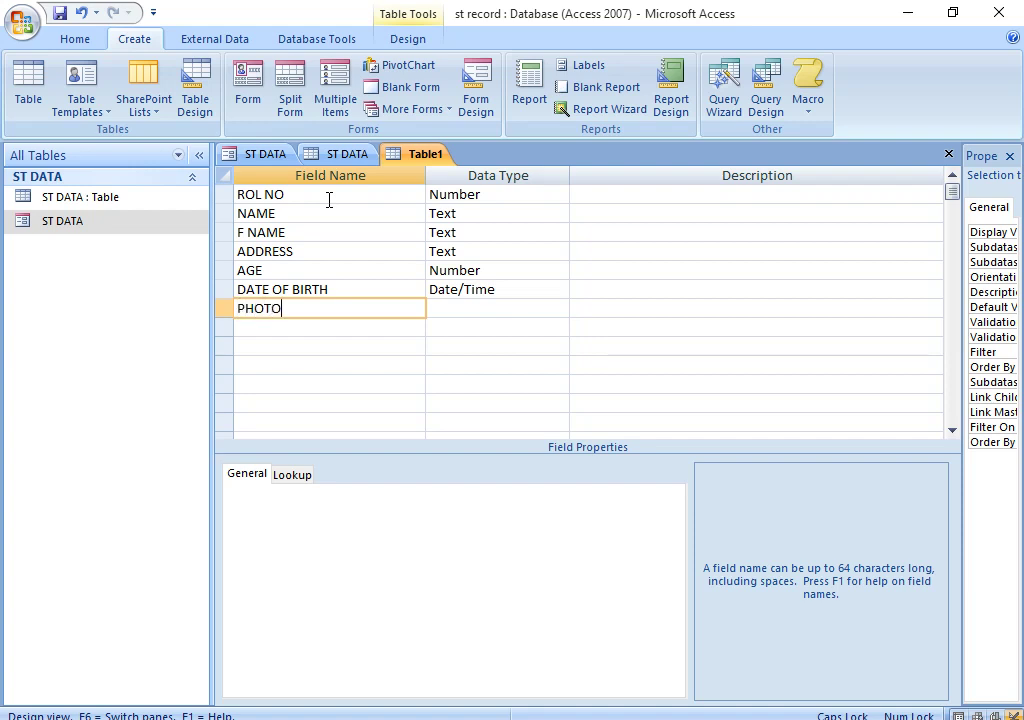
{"action": "key", "text": "Tab"}
{"action": "type", "text": "ATT"}
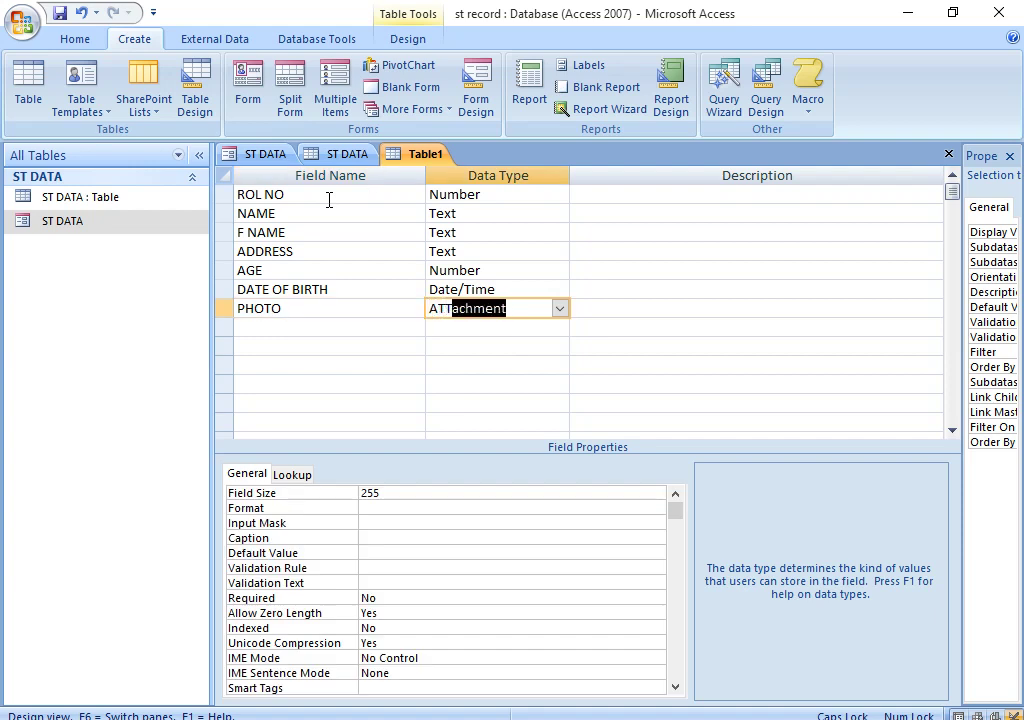
{"action": "key", "text": "Down"}
{"action": "key", "text": "shift+Tab"}
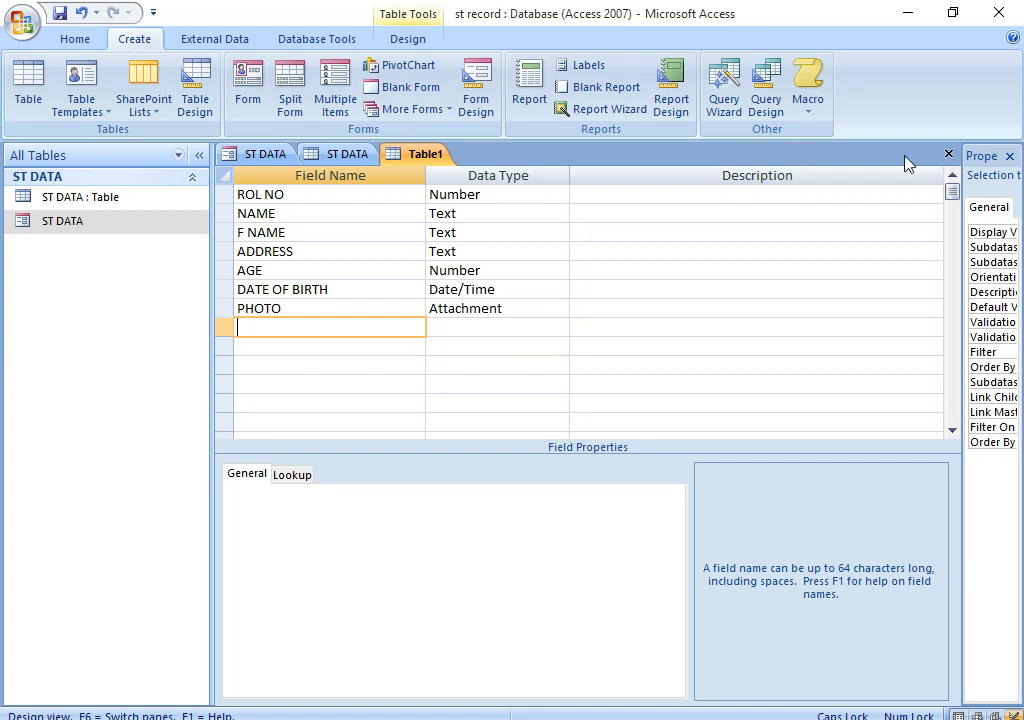
{"action": "left_click", "coordinate": [947, 155]}
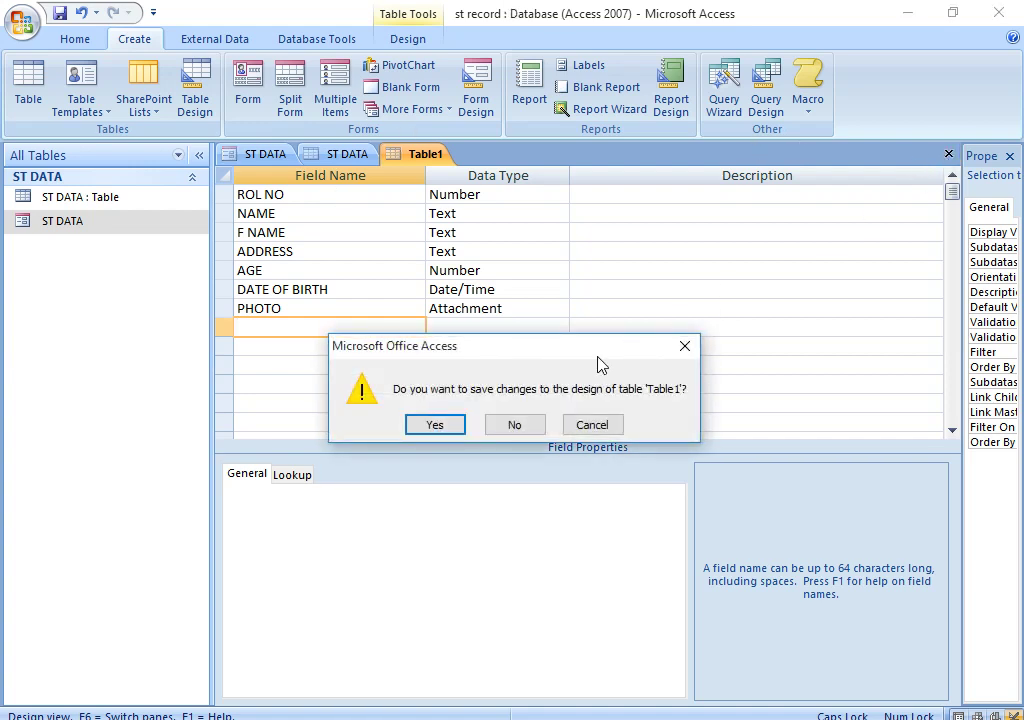
- Save Table1 as ST DATA RECORD without a primary key
{"action": "left_click", "coordinate": [432, 425]}
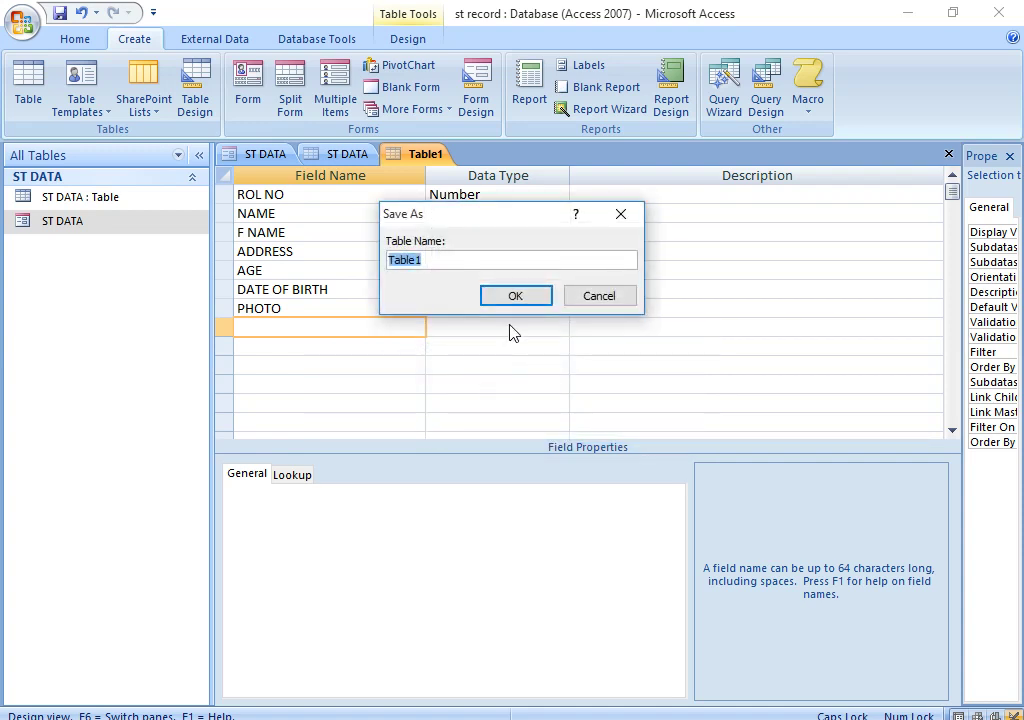
{"action": "type", "text": "ST DATA RECORD"}
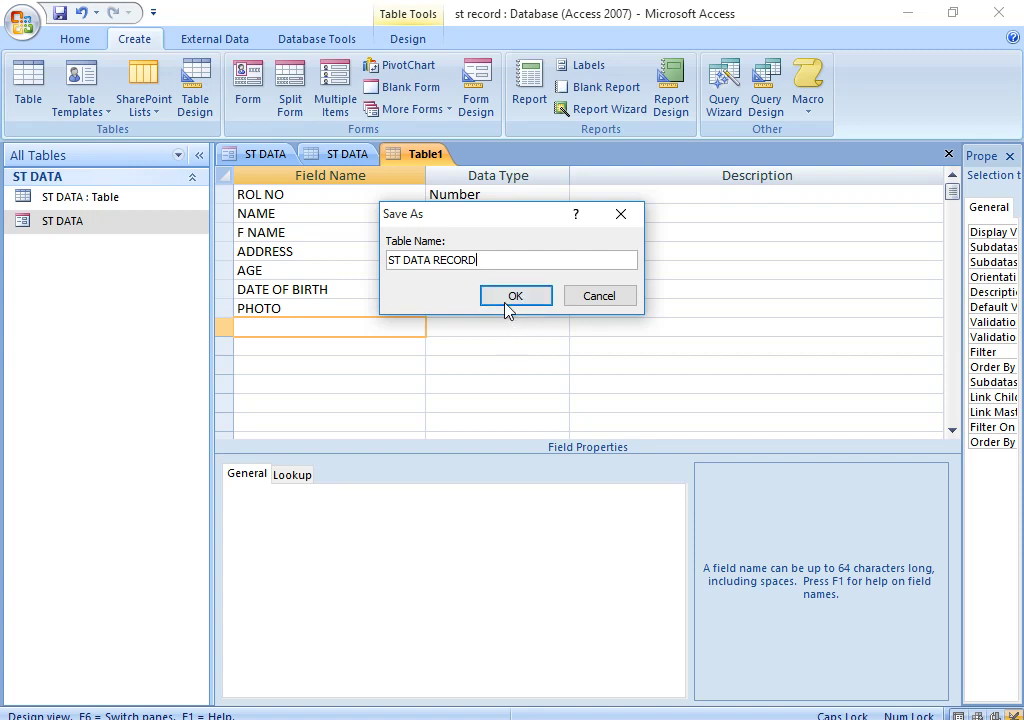
{"action": "left_click", "coordinate": [508, 300]}
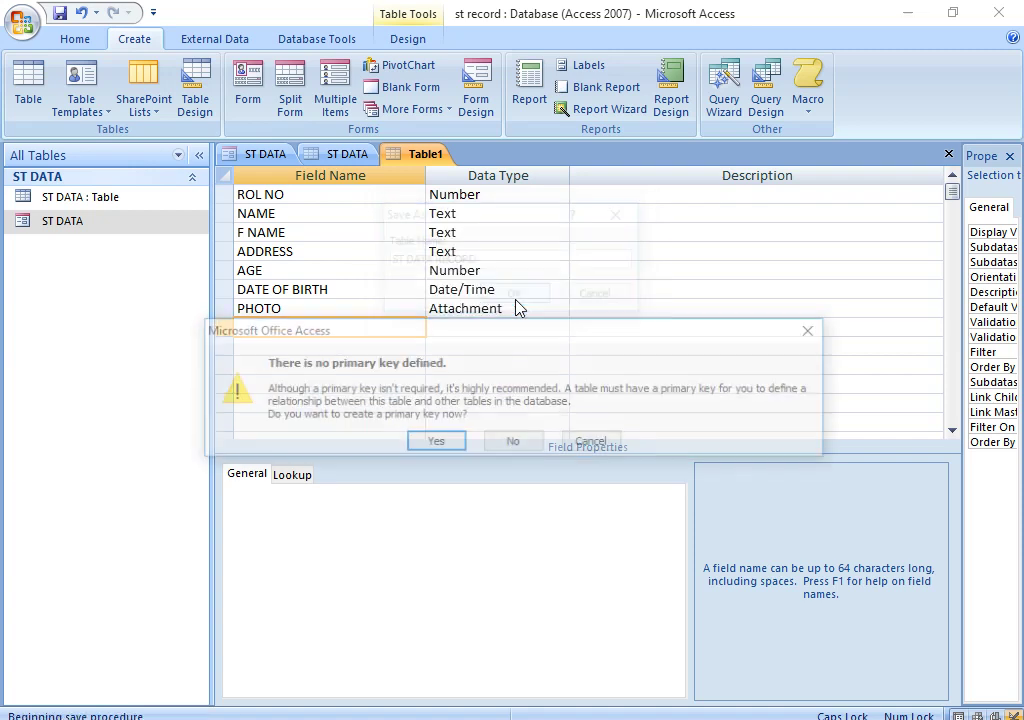
{"action": "left_click", "coordinate": [521, 449]}
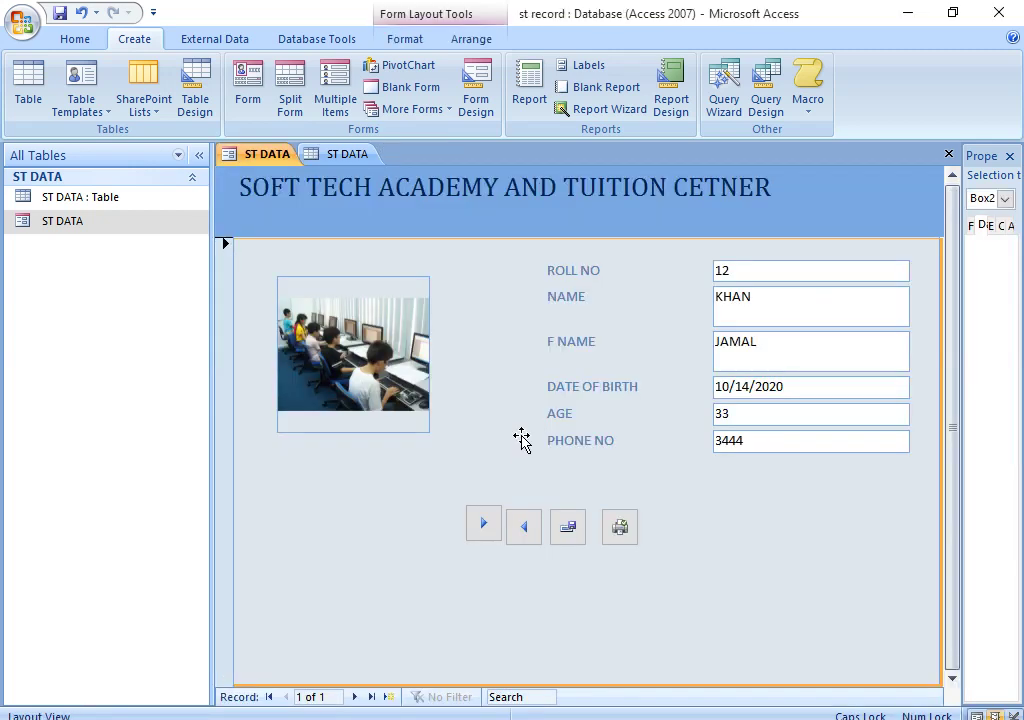
- Close the ST DATA form without saving and close its datasheet, then select ST DATA RECORD
{"action": "left_click", "coordinate": [948, 152]}
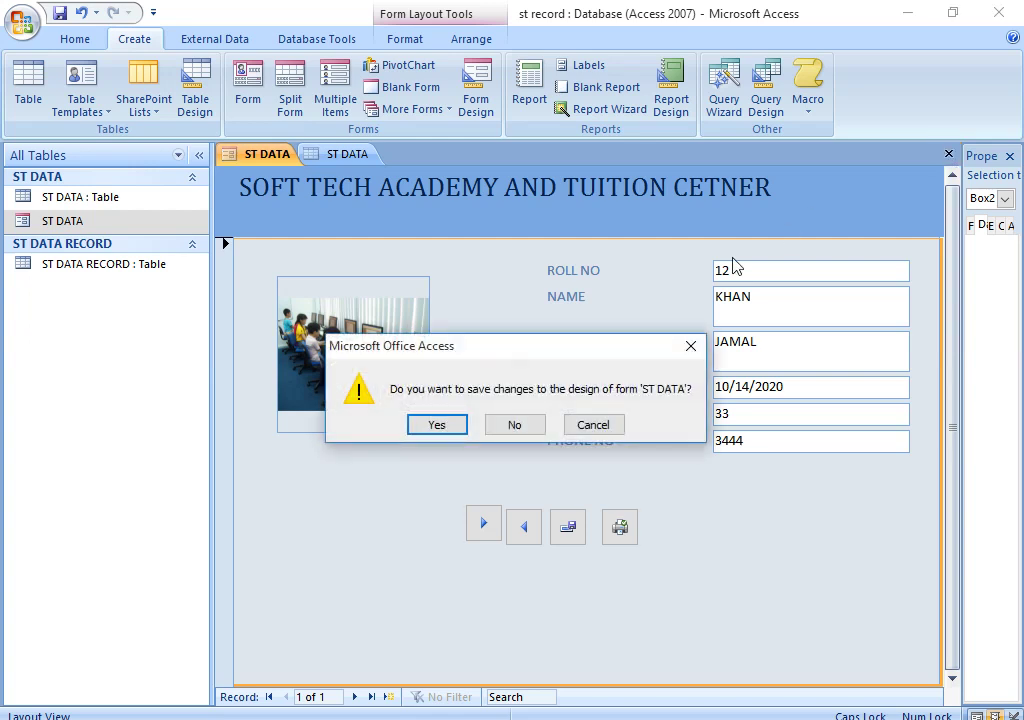
{"action": "left_click", "coordinate": [517, 428]}
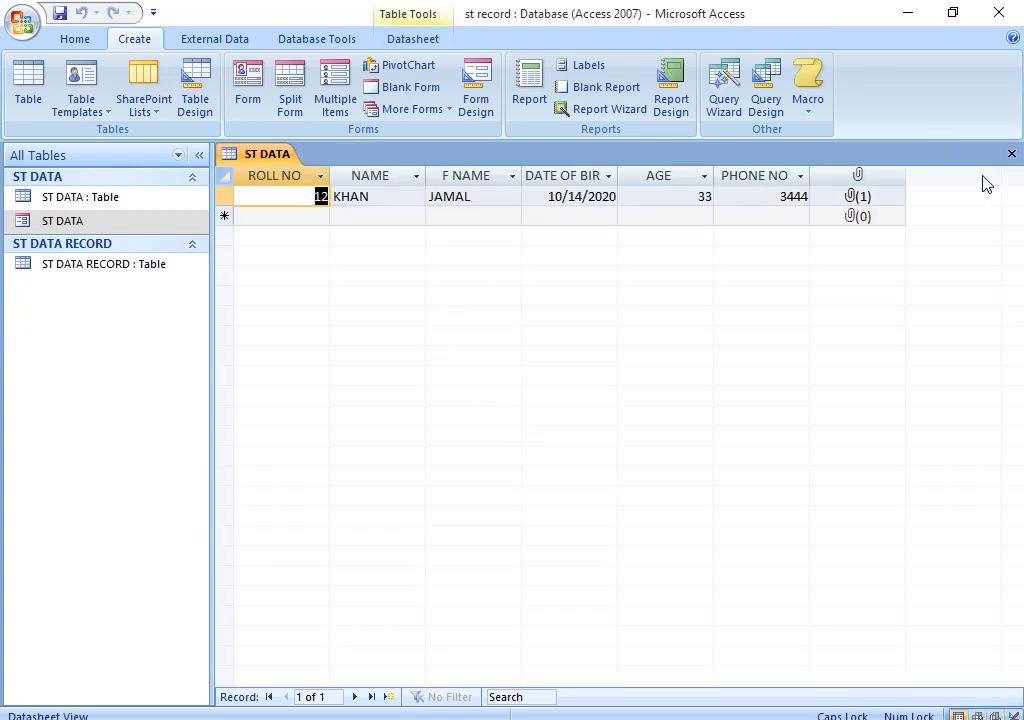
{"action": "left_click", "coordinate": [1011, 154]}
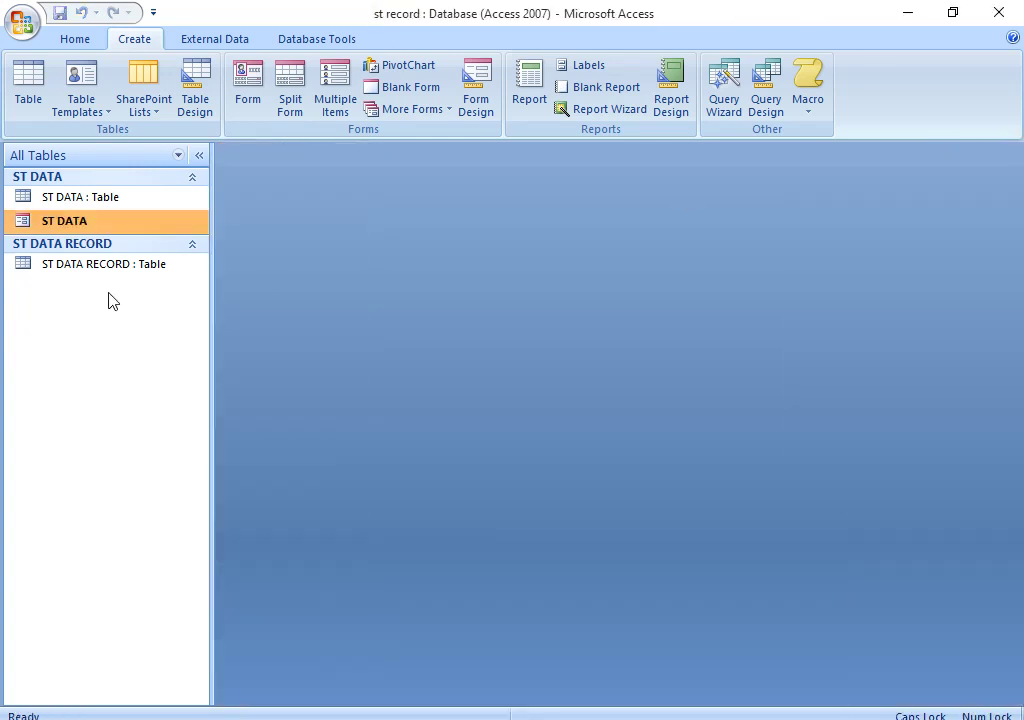
{"action": "left_click", "coordinate": [105, 270]}
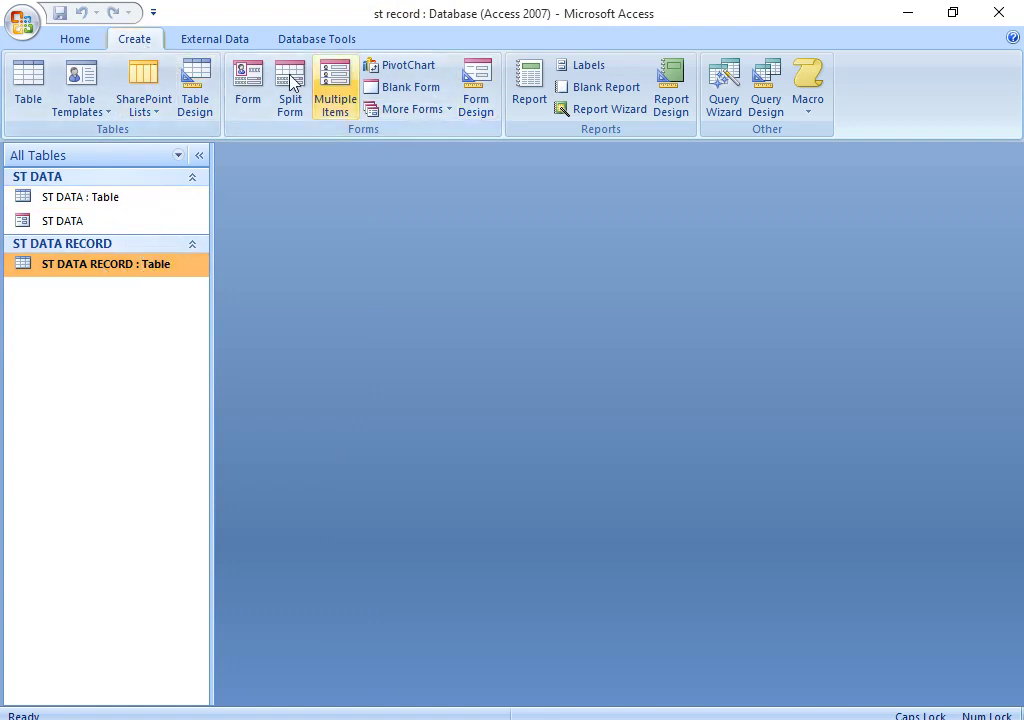
- Build a columnar form with all ST DATA RECORD fields using the Form Wizard
{"action": "left_click", "coordinate": [449, 110]}
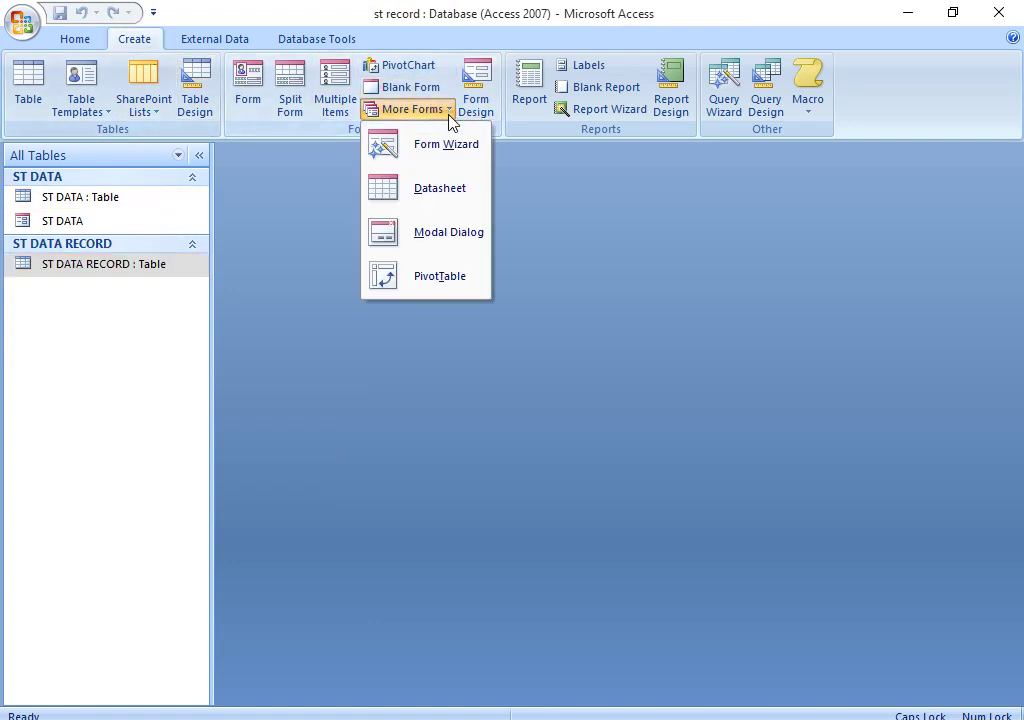
{"action": "left_click", "coordinate": [450, 146]}
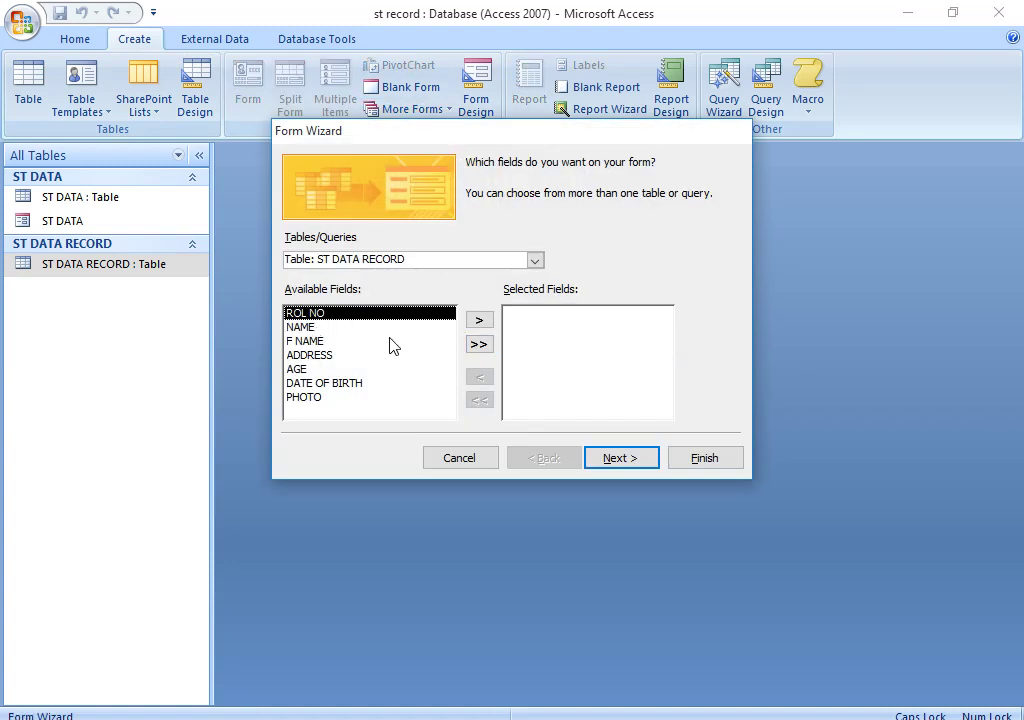
{"action": "left_click", "coordinate": [480, 344]}
{"action": "left_click", "coordinate": [634, 462]}
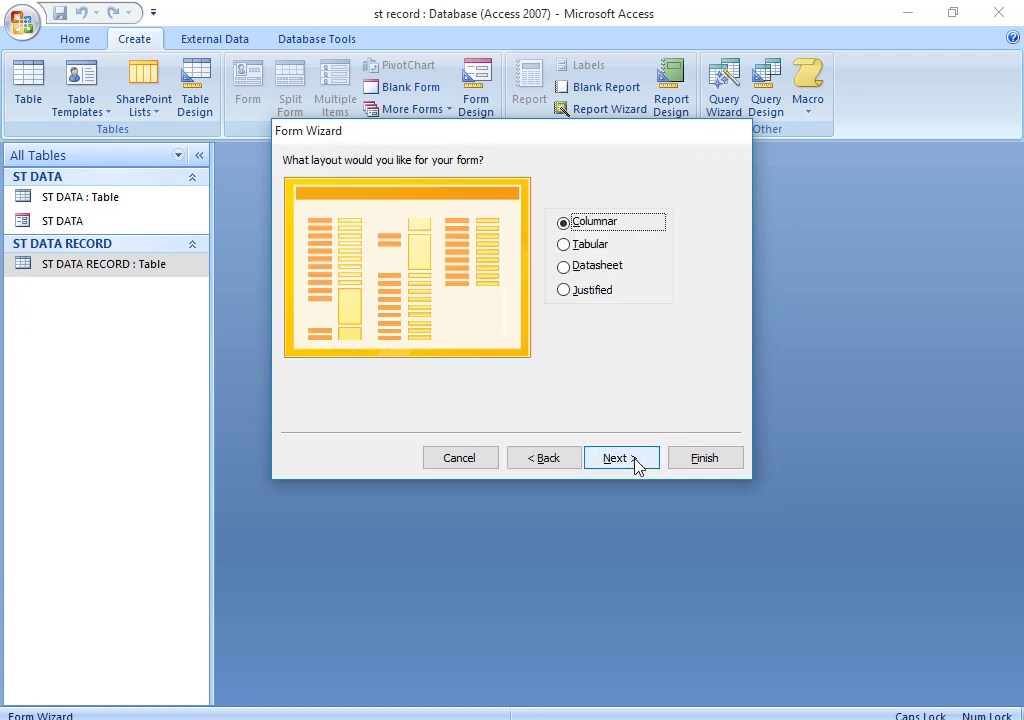
{"action": "left_click", "coordinate": [634, 462]}
{"action": "left_click", "coordinate": [634, 462]}
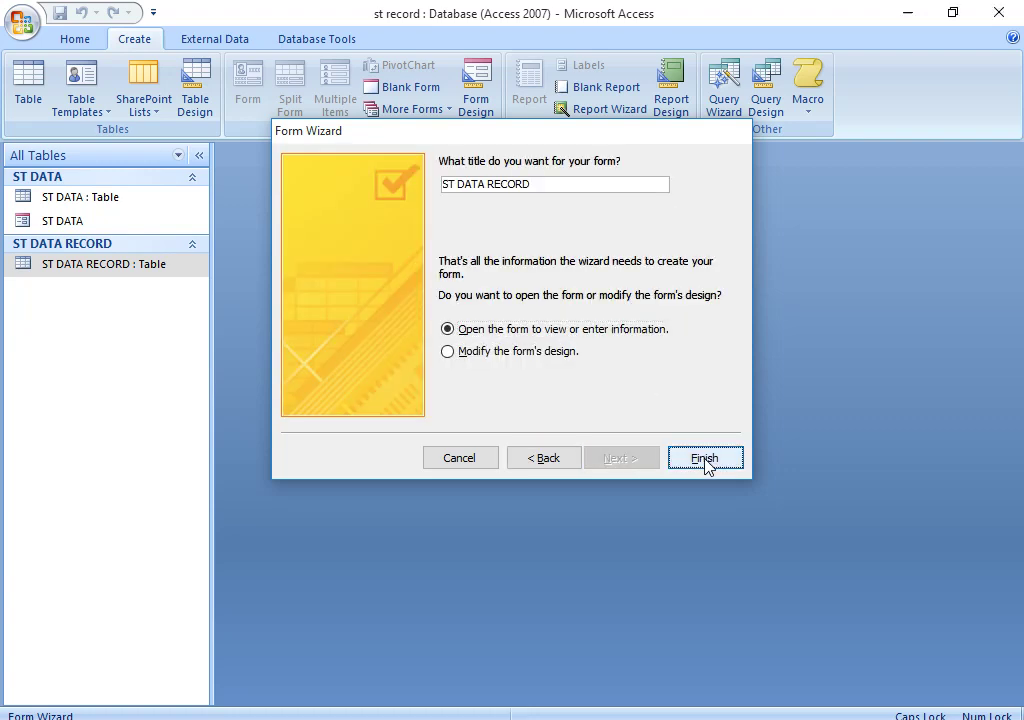
{"action": "left_click", "coordinate": [706, 460]}
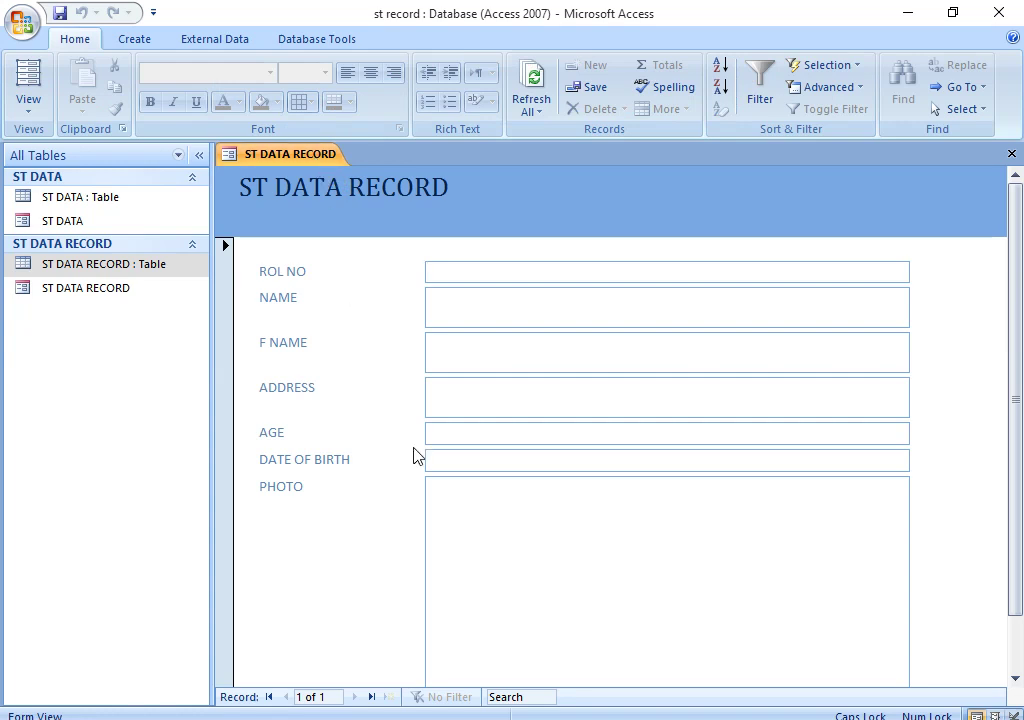
- Switch the new ST DATA RECORD form to Design View
{"action": "left_click", "coordinate": [469, 517]}
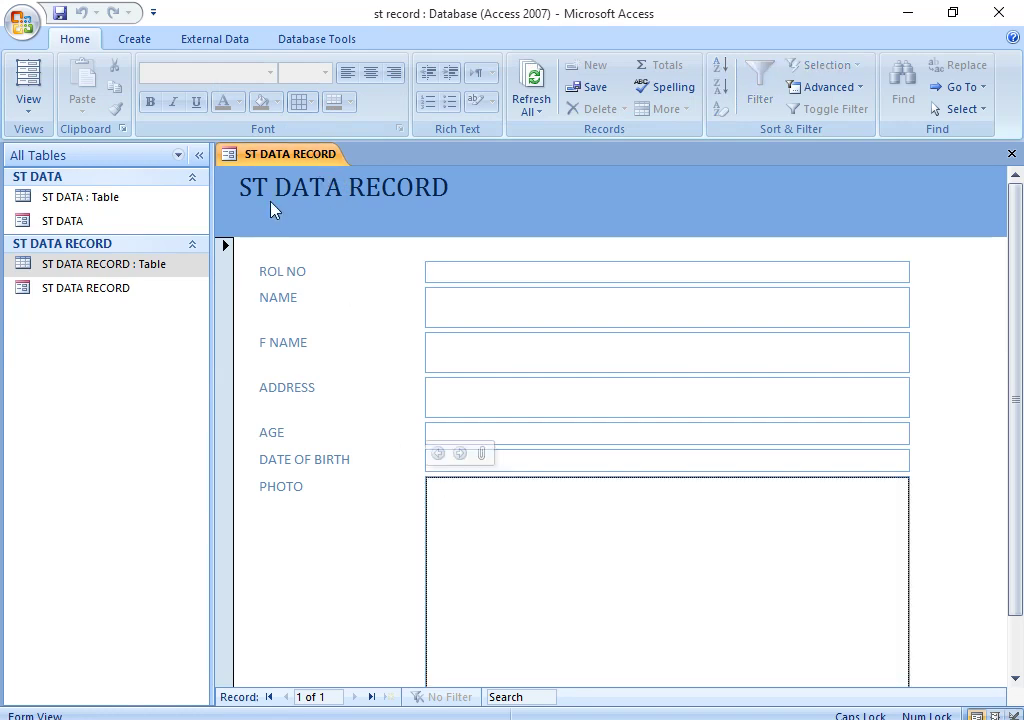
{"action": "right_click", "coordinate": [300, 155]}
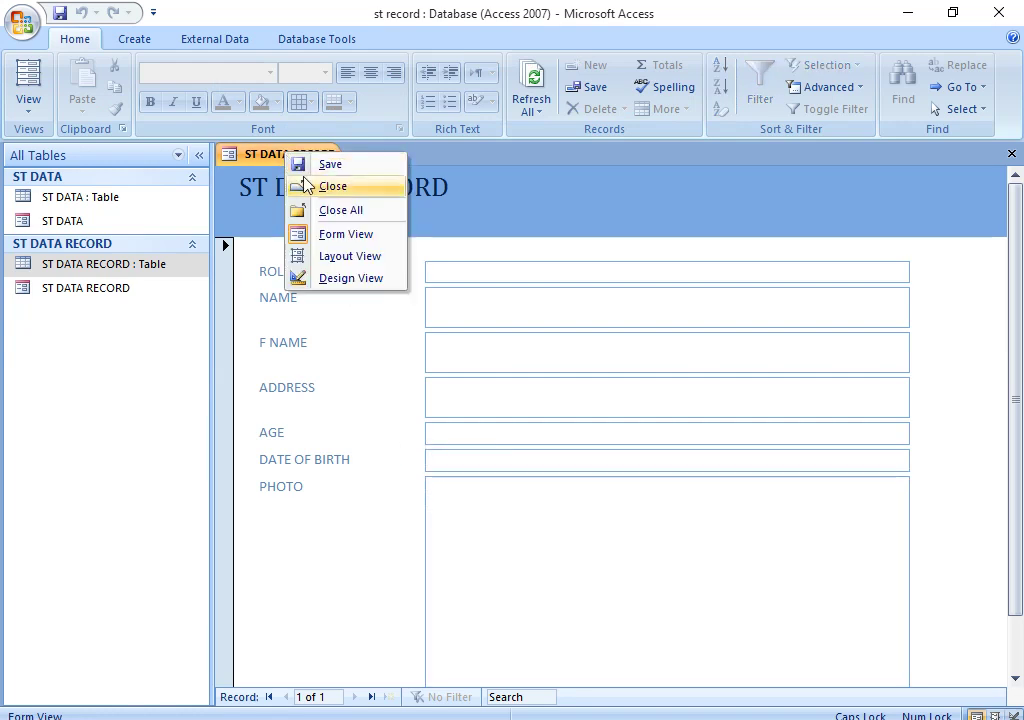
{"action": "left_click", "coordinate": [351, 279]}
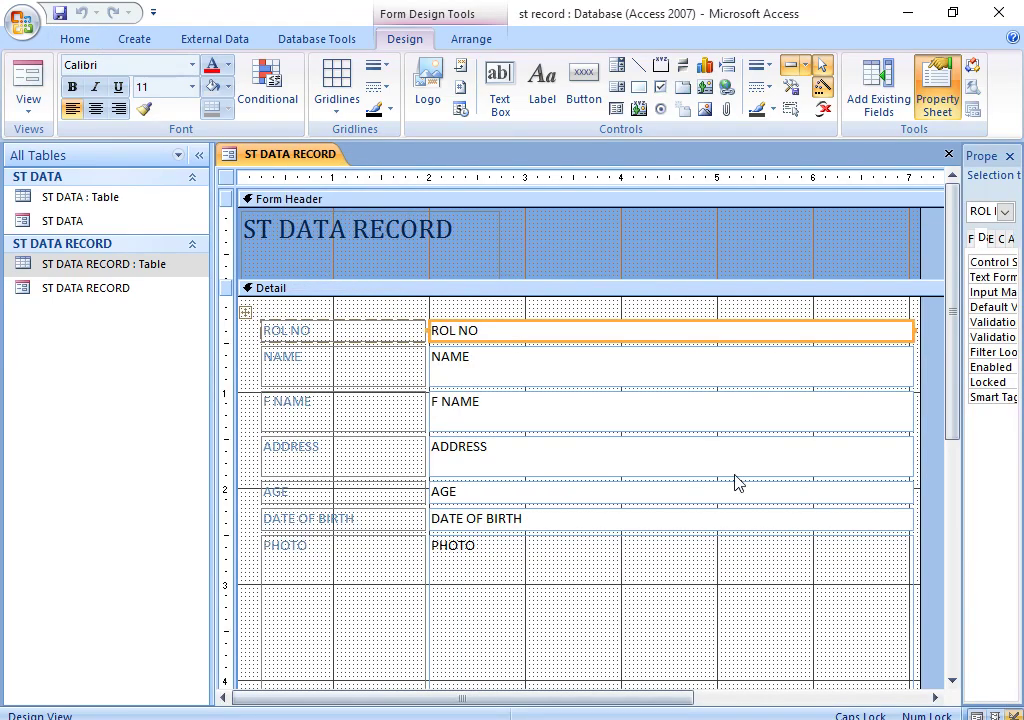
- Delete the PHOTO control, narrow the stacked text boxes, and shift the stack to the right
{"action": "left_click", "coordinate": [543, 610]}
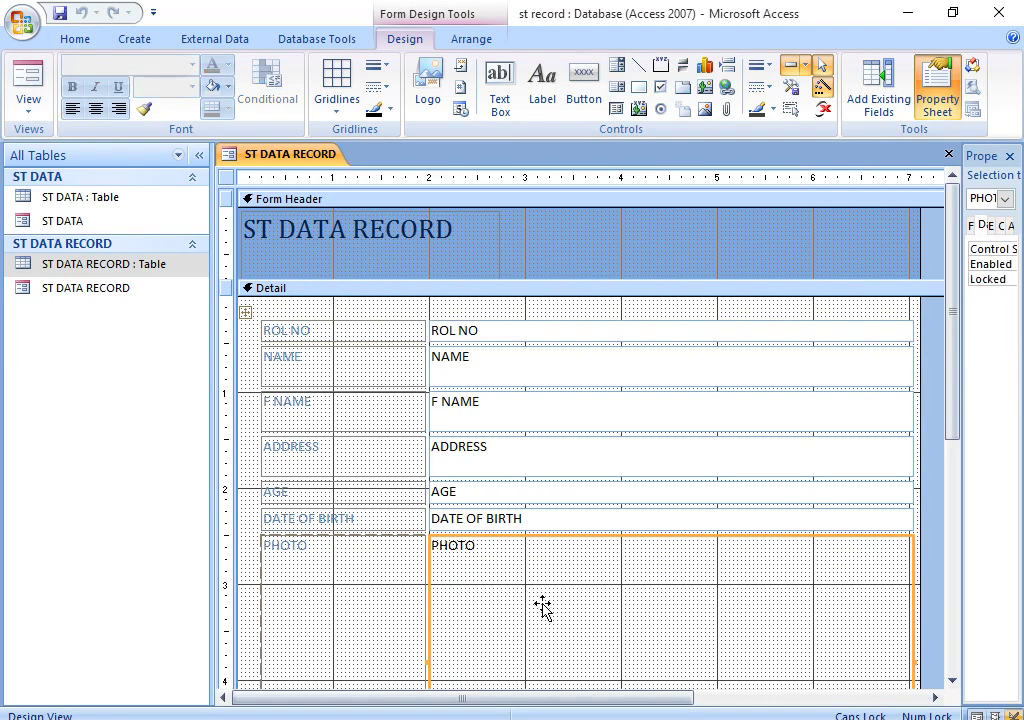
{"action": "key", "text": "Delete"}
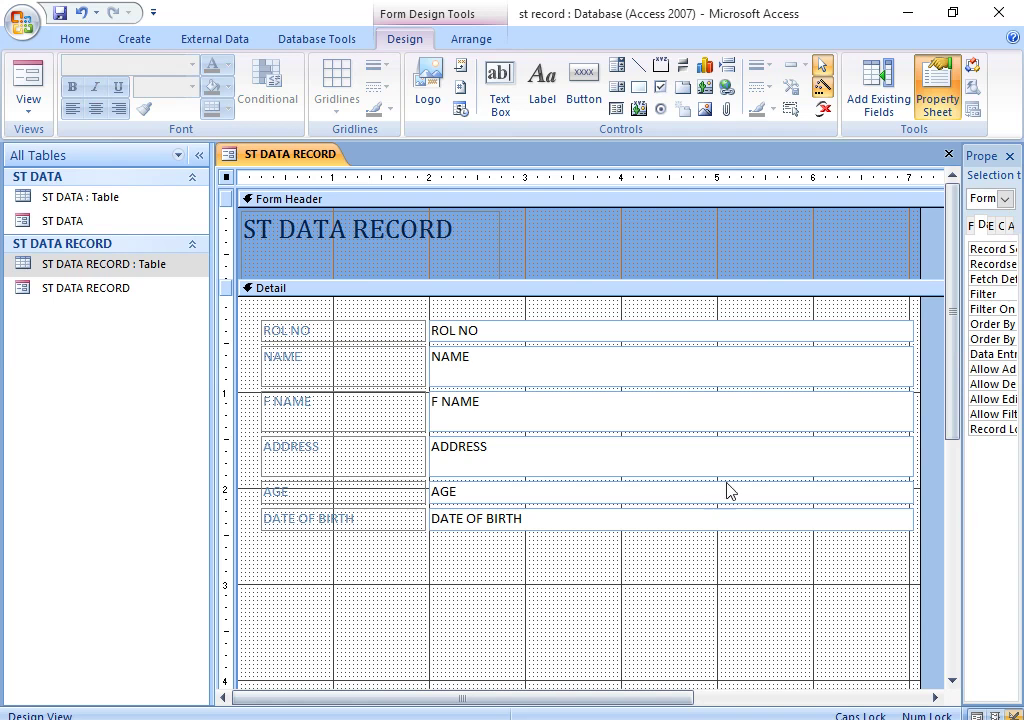
{"action": "left_click", "coordinate": [915, 405]}
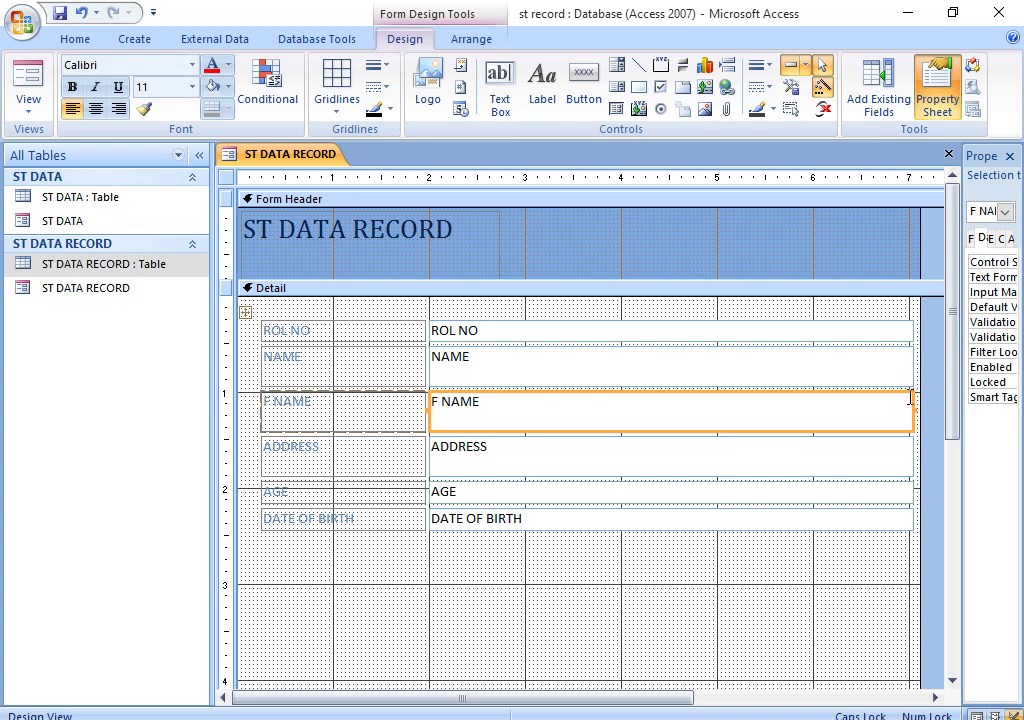
{"action": "left_click_drag", "start_coordinate": [914, 401], "coordinate": [818, 418]}
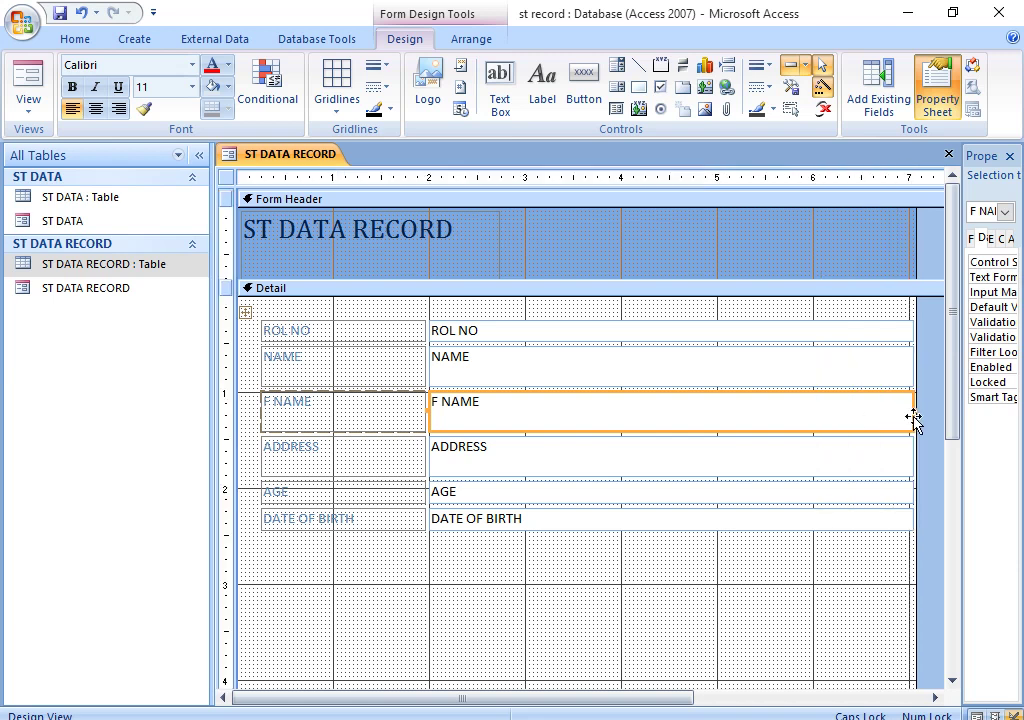
{"action": "left_click_drag", "start_coordinate": [910, 409], "coordinate": [581, 423]}
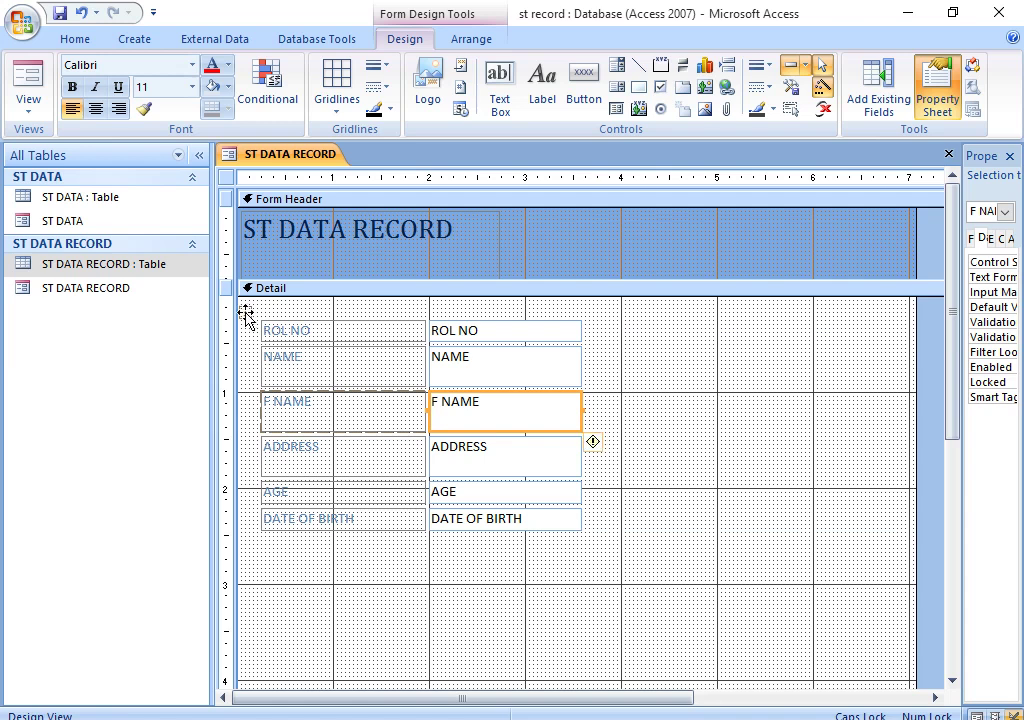
{"action": "left_click_drag", "start_coordinate": [245, 313], "coordinate": [553, 323]}
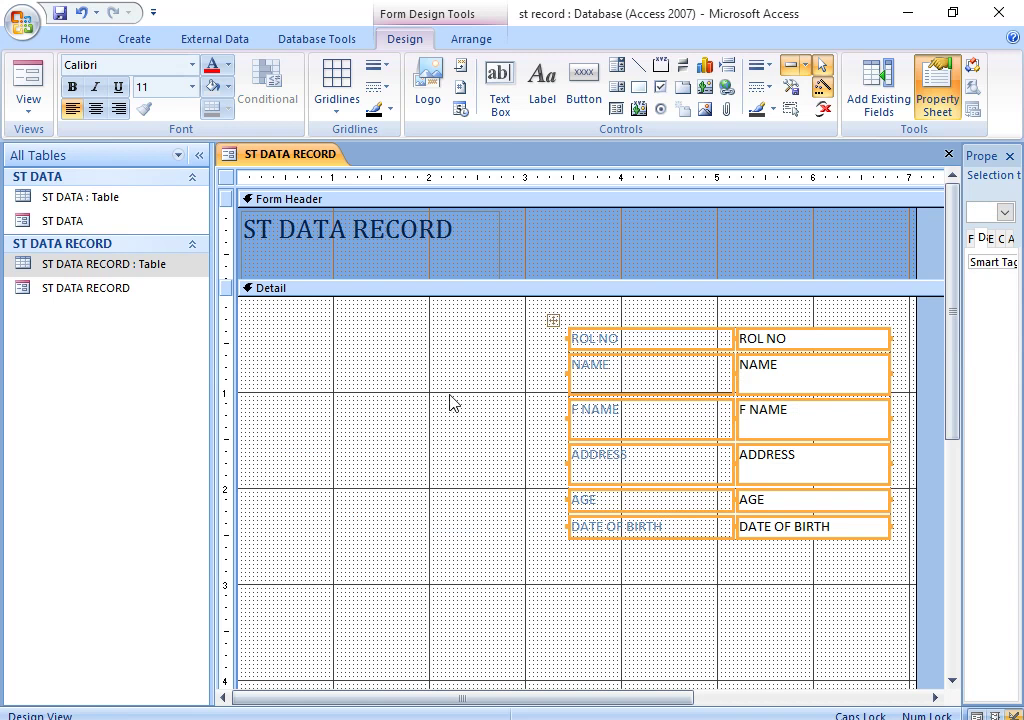
- Draw an unbound attachment box on the Detail section's left and delete its label
{"action": "left_click", "coordinate": [728, 112]}
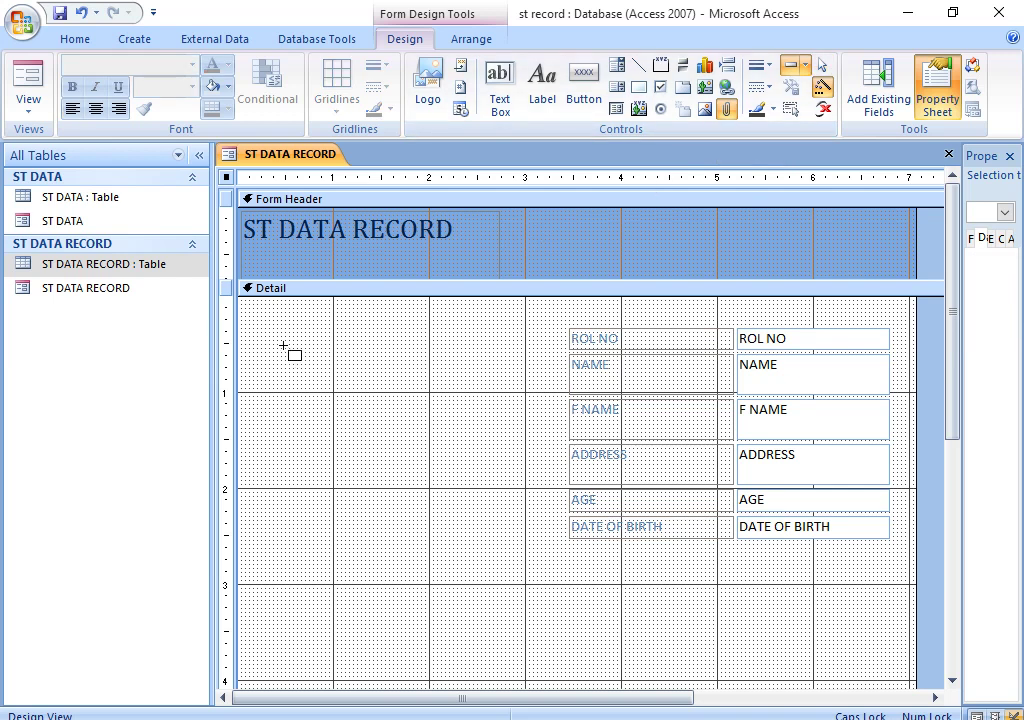
{"action": "left_click_drag", "start_coordinate": [286, 337], "coordinate": [489, 551]}
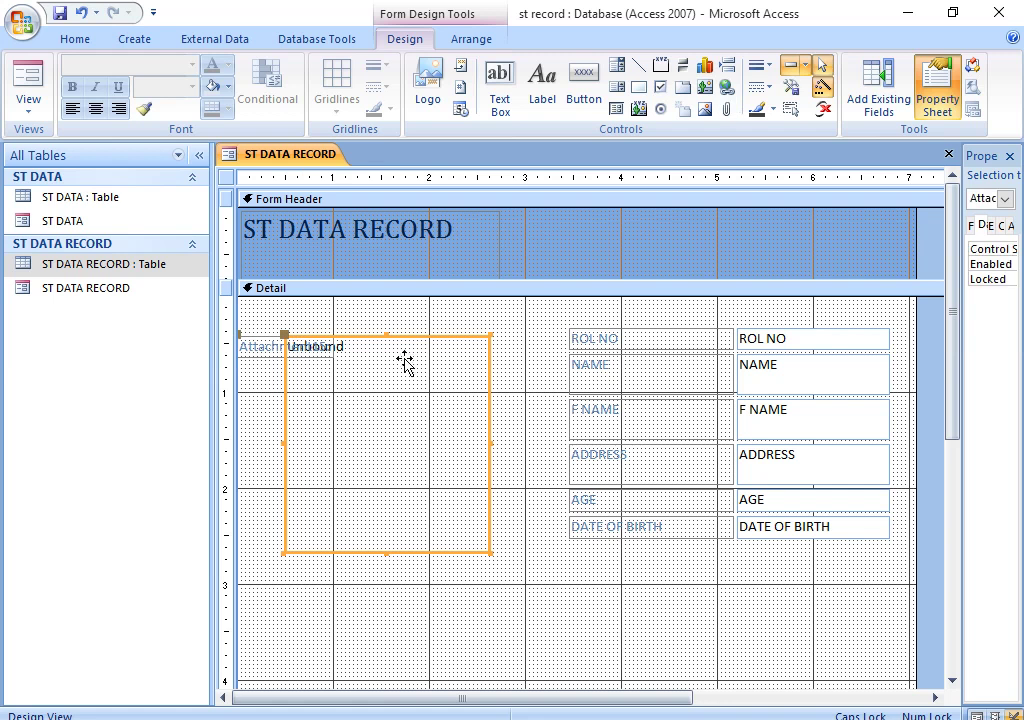
{"action": "left_click_drag", "start_coordinate": [418, 347], "coordinate": [370, 336]}
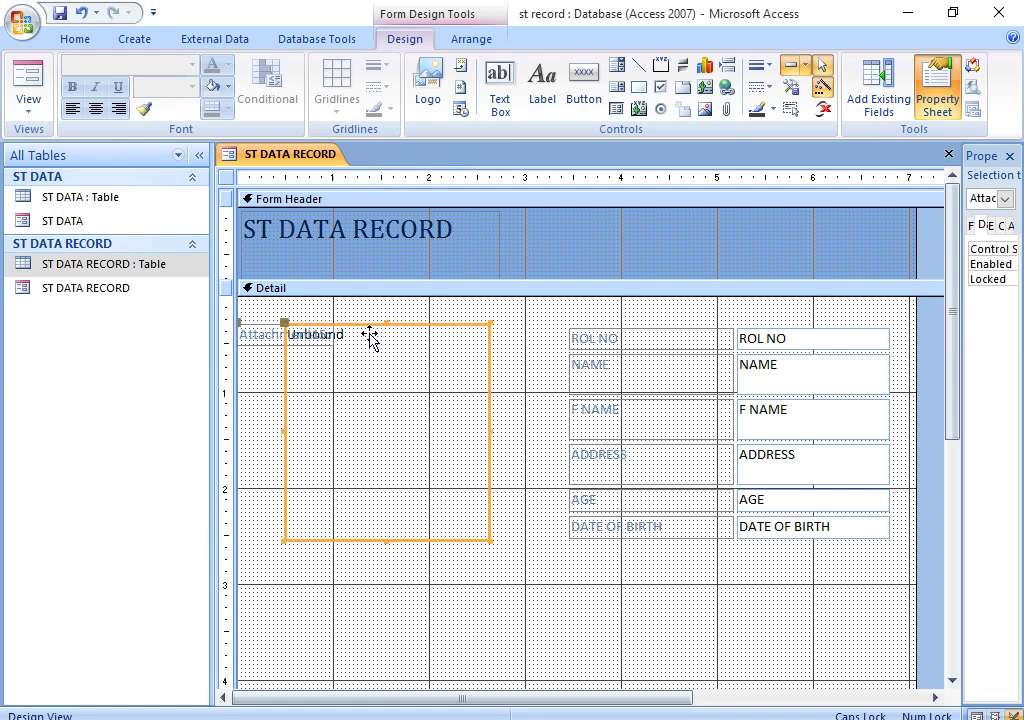
{"action": "left_click", "coordinate": [279, 343]}
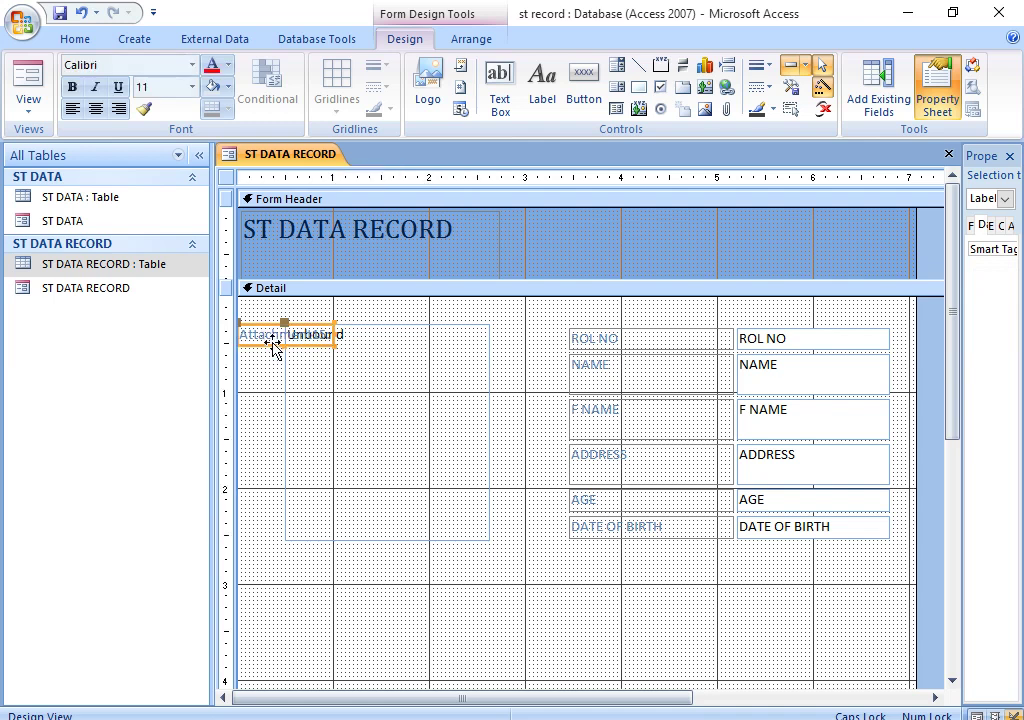
{"action": "key", "text": "Delete"}
{"action": "left_click", "coordinate": [354, 359]}
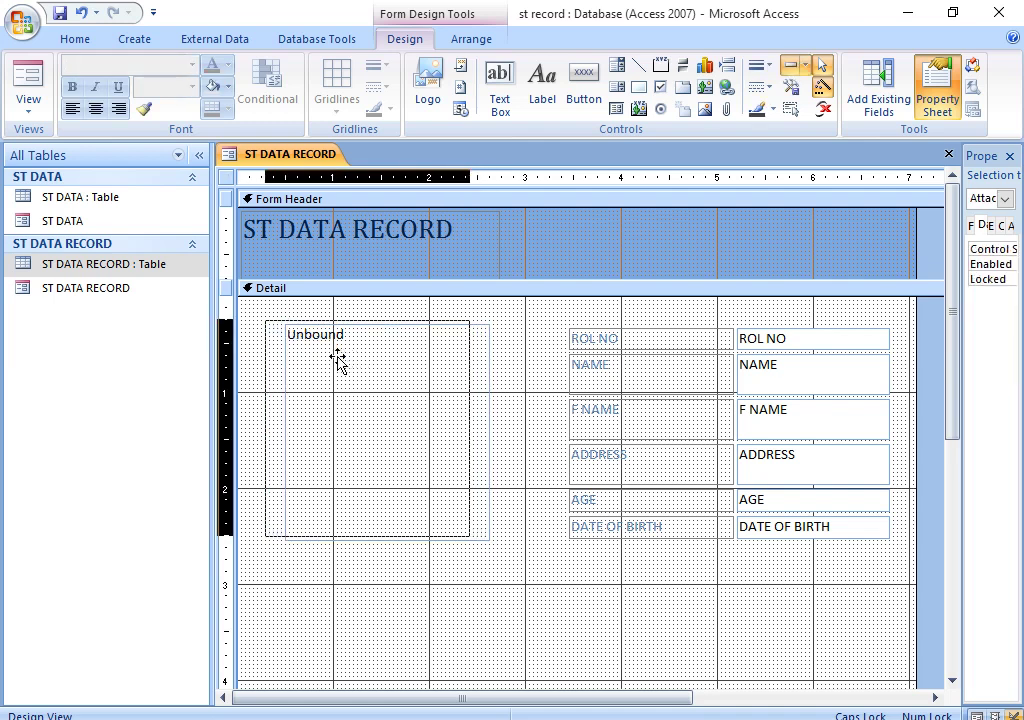
{"action": "left_click_drag", "start_coordinate": [338, 362], "coordinate": [330, 358]}
{"action": "left_click", "coordinate": [571, 338]}
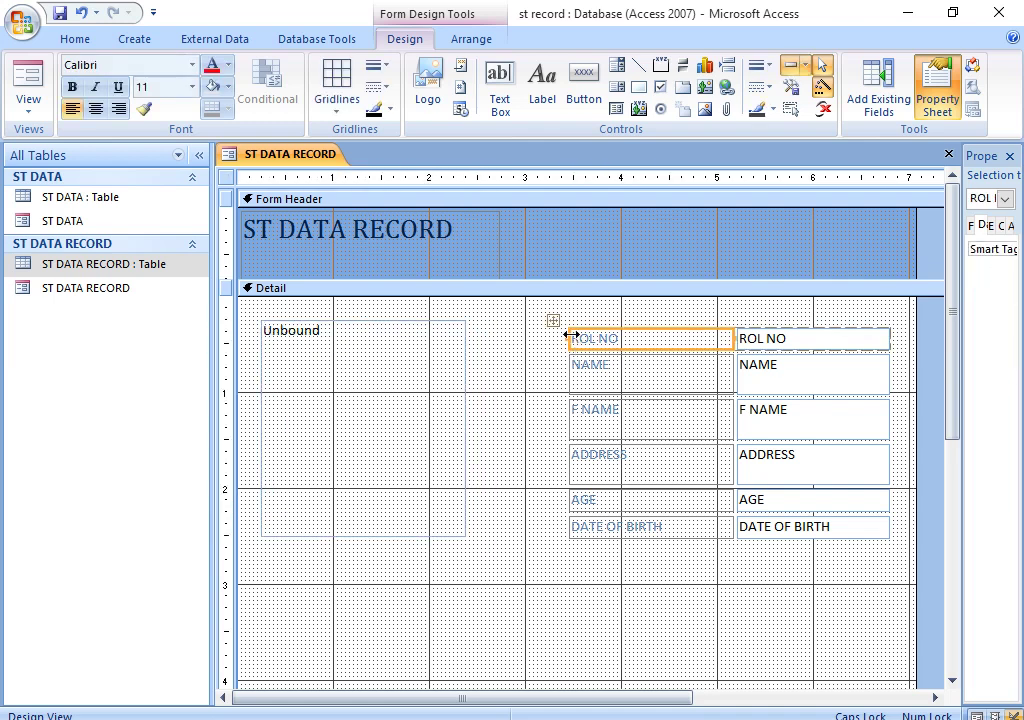
- Move the stacked labels and boxes left beside the photo box, resize them, and undo an accidental relayout
{"action": "left_click_drag", "start_coordinate": [553, 321], "coordinate": [491, 313]}
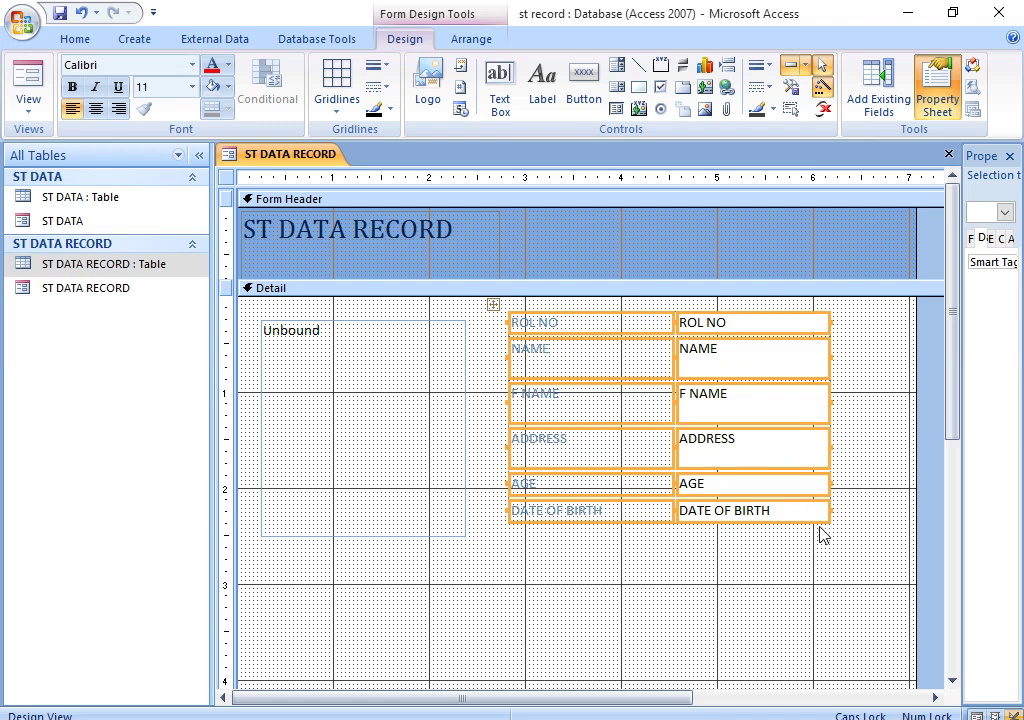
{"action": "left_click_drag", "start_coordinate": [829, 520], "coordinate": [908, 530]}
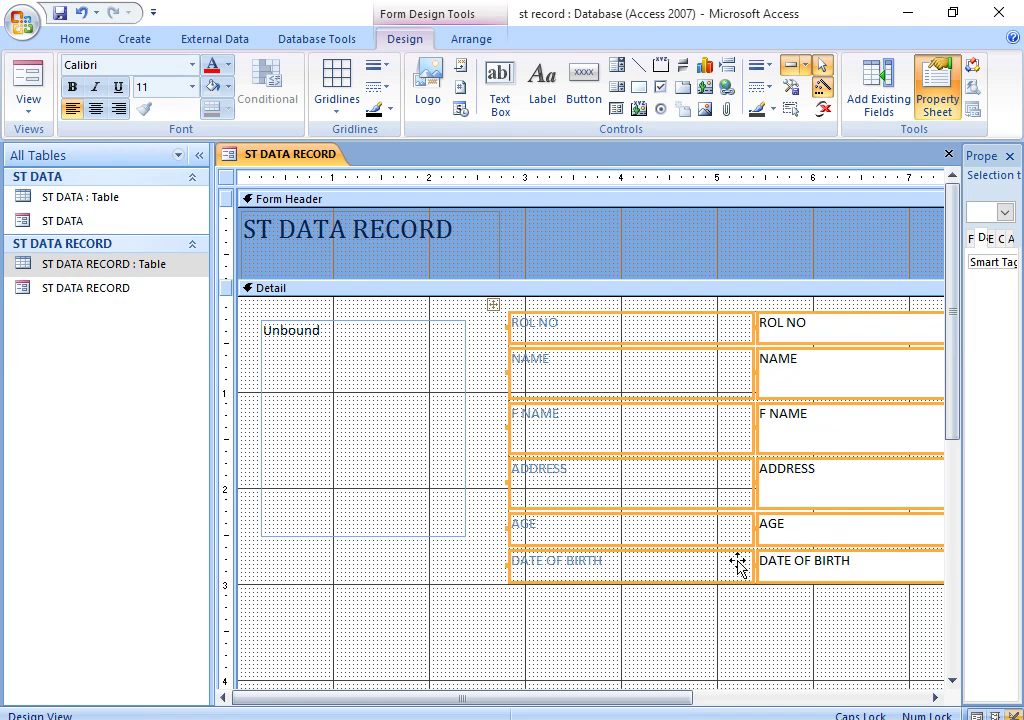
{"action": "left_click", "coordinate": [472, 313]}
{"action": "left_click", "coordinate": [513, 309]}
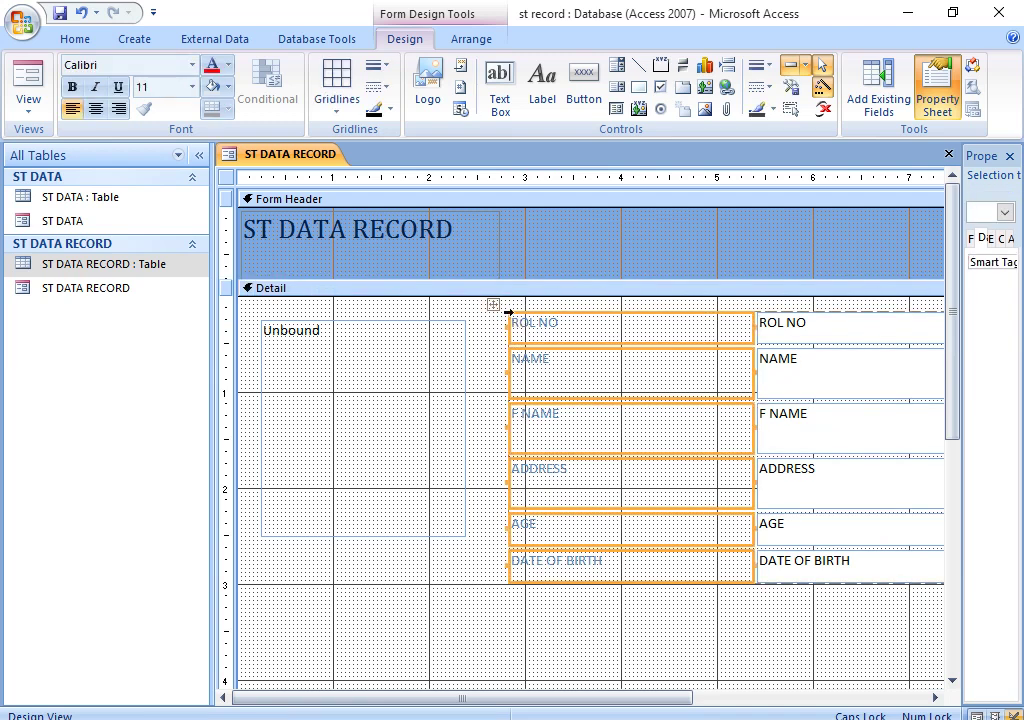
{"action": "left_click_drag", "start_coordinate": [490, 308], "coordinate": [476, 308]}
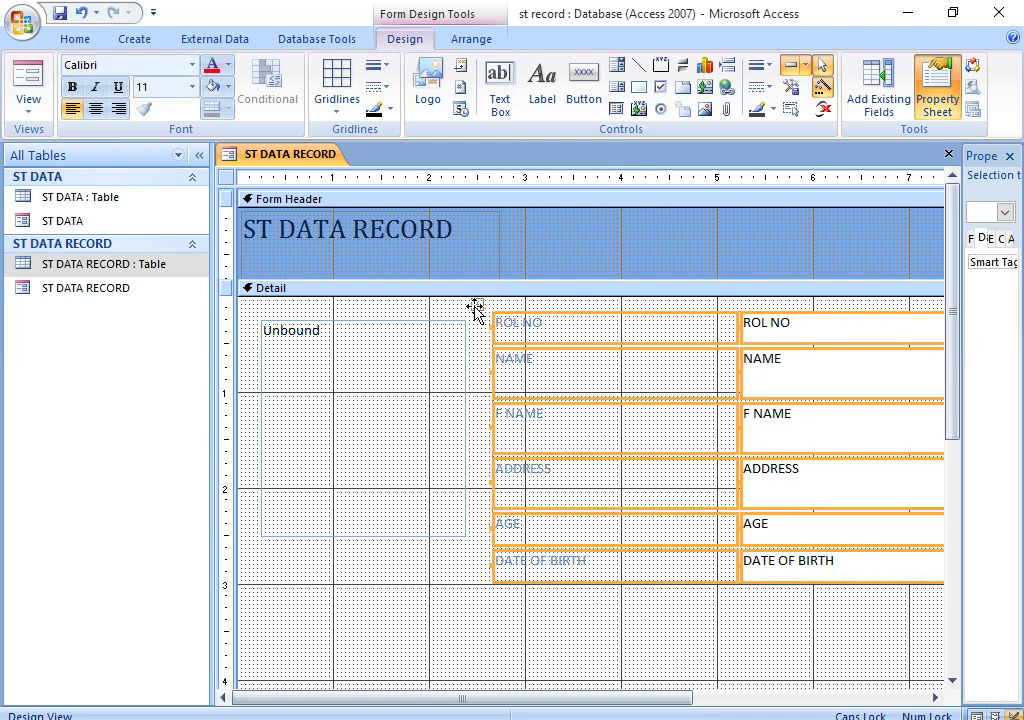
{"action": "left_click_drag", "start_coordinate": [684, 703], "coordinate": [741, 702]}
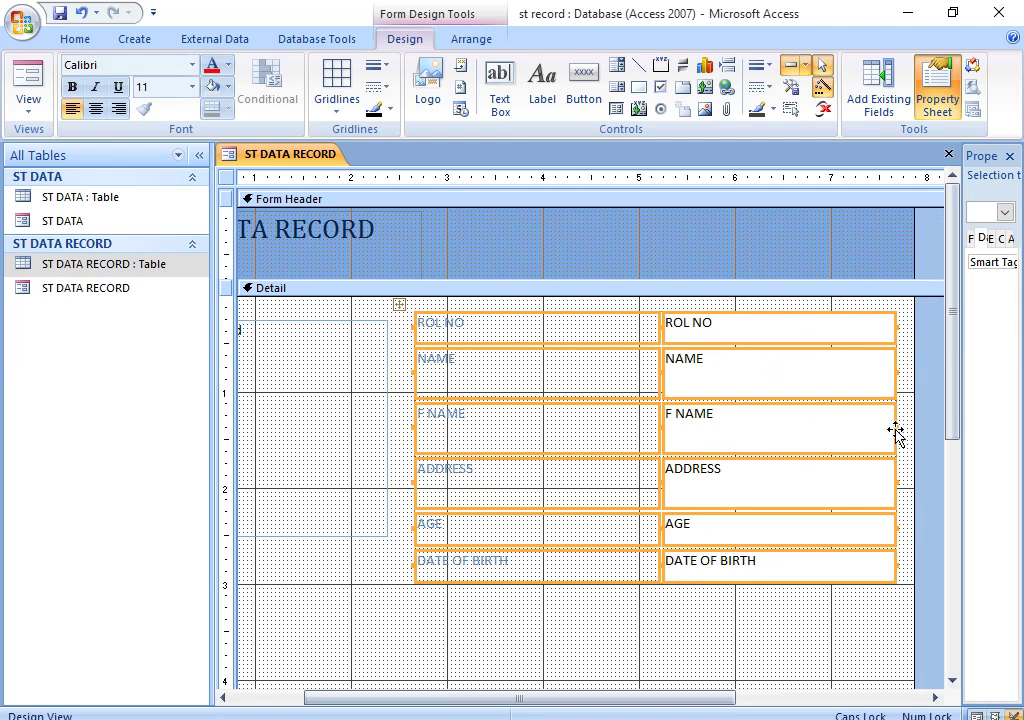
{"action": "left_click_drag", "start_coordinate": [899, 432], "coordinate": [786, 440]}
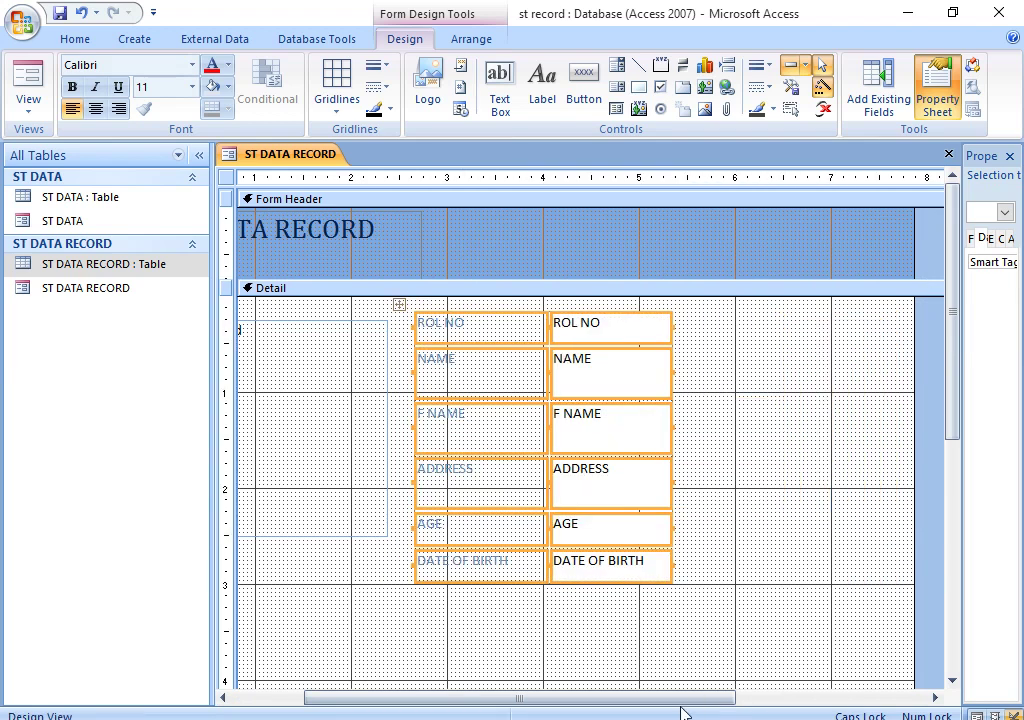
{"action": "left_click_drag", "start_coordinate": [680, 710], "coordinate": [569, 711]}
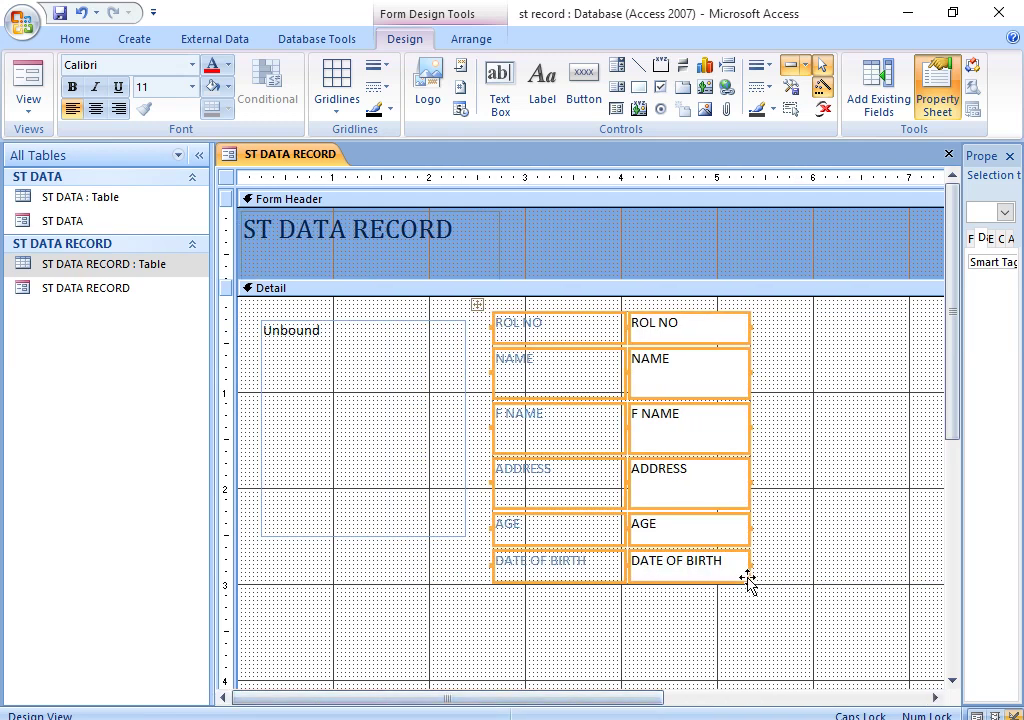
{"action": "key", "text": "ctrl+z"}
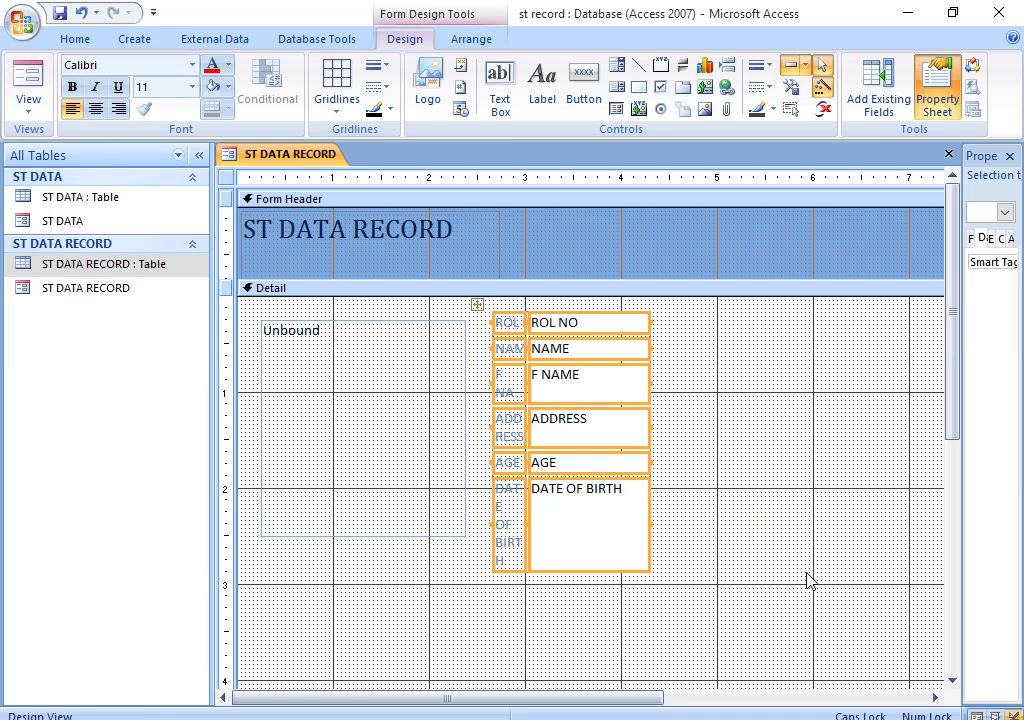
{"action": "key", "text": "ctrl+z"}
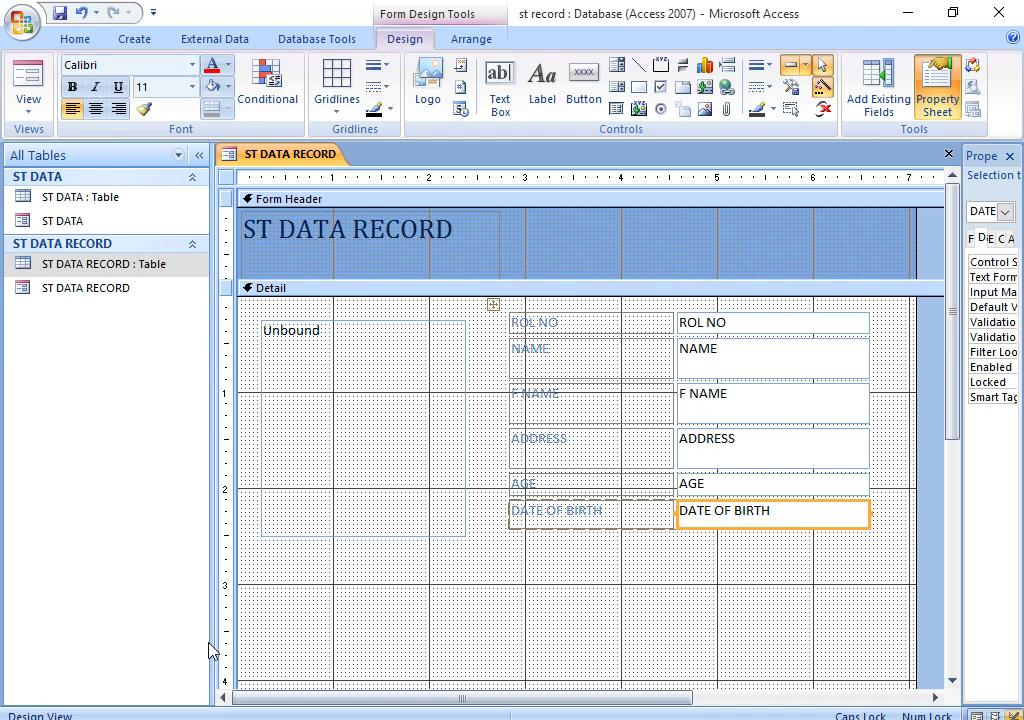
{"action": "left_click", "coordinate": [368, 387]}
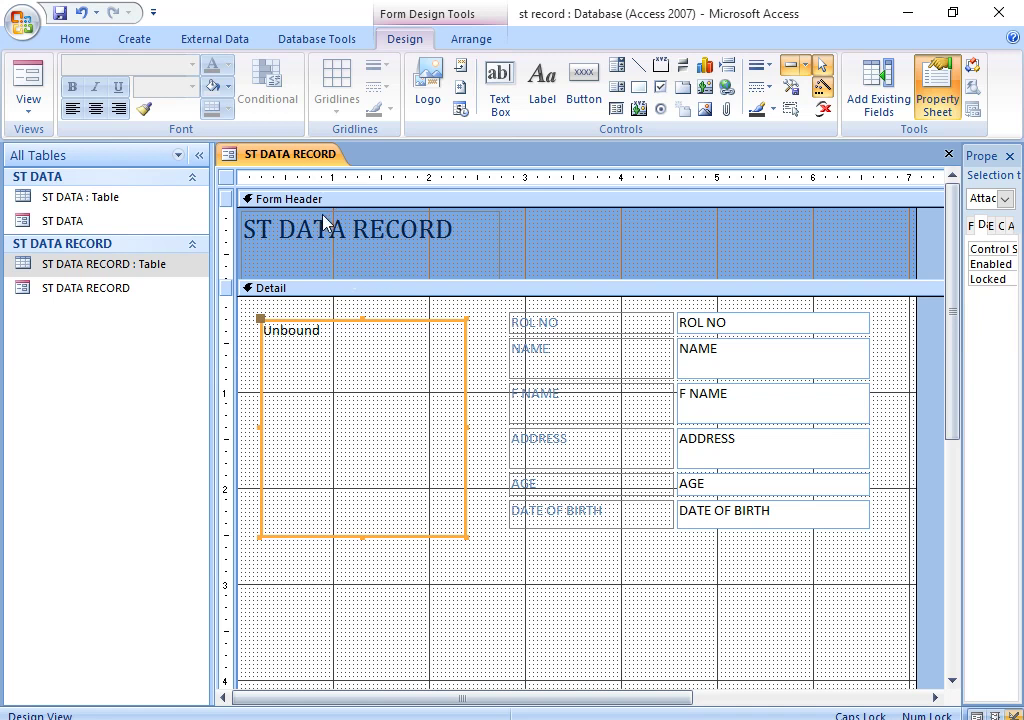
- Draw rectangle Box1 across the whole Detail section, enclosing the photo box and fields
{"action": "left_click", "coordinate": [640, 93]}
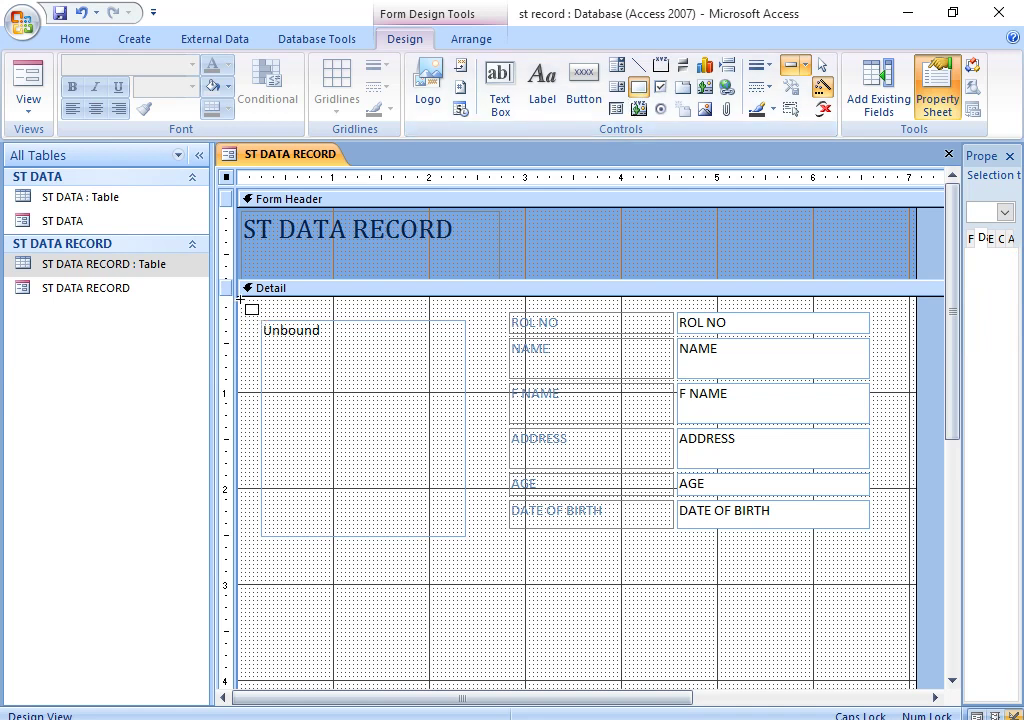
{"action": "mouse_move", "coordinate": [237, 299]}
{"action": "left_mouse_down"}
{"action": "mouse_move", "coordinate": [290, 302]}
{"action": "mouse_move", "coordinate": [718, 456]}
{"action": "mouse_move", "coordinate": [895, 585]}
{"action": "mouse_move", "coordinate": [915, 686]}
{"action": "left_mouse_up"}
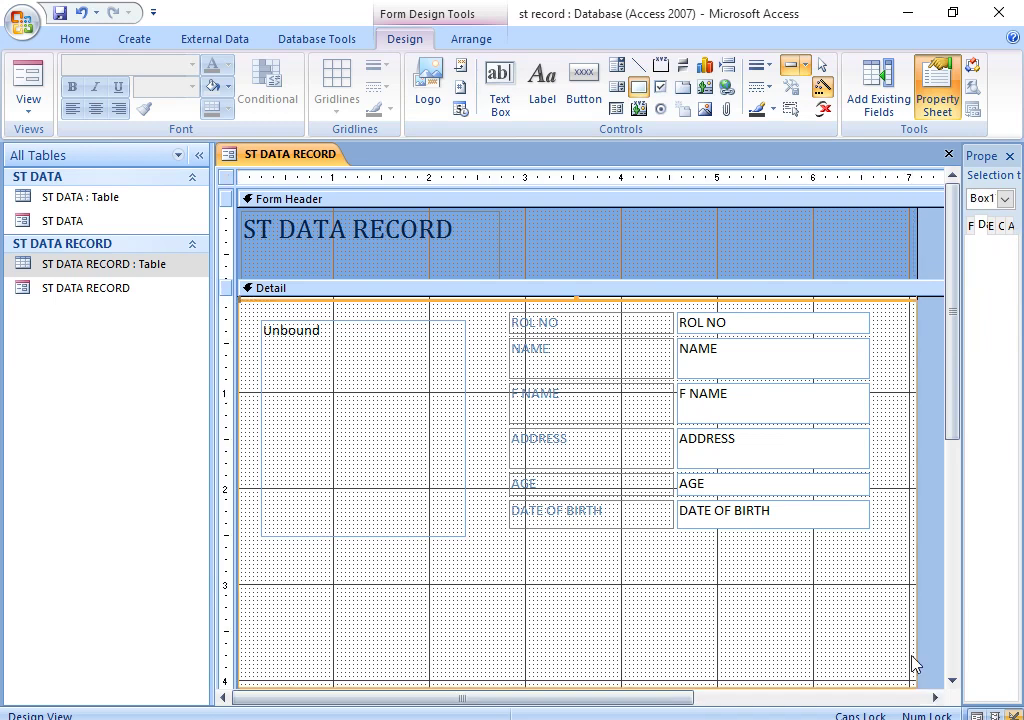
{"action": "left_click", "coordinate": [574, 299]}
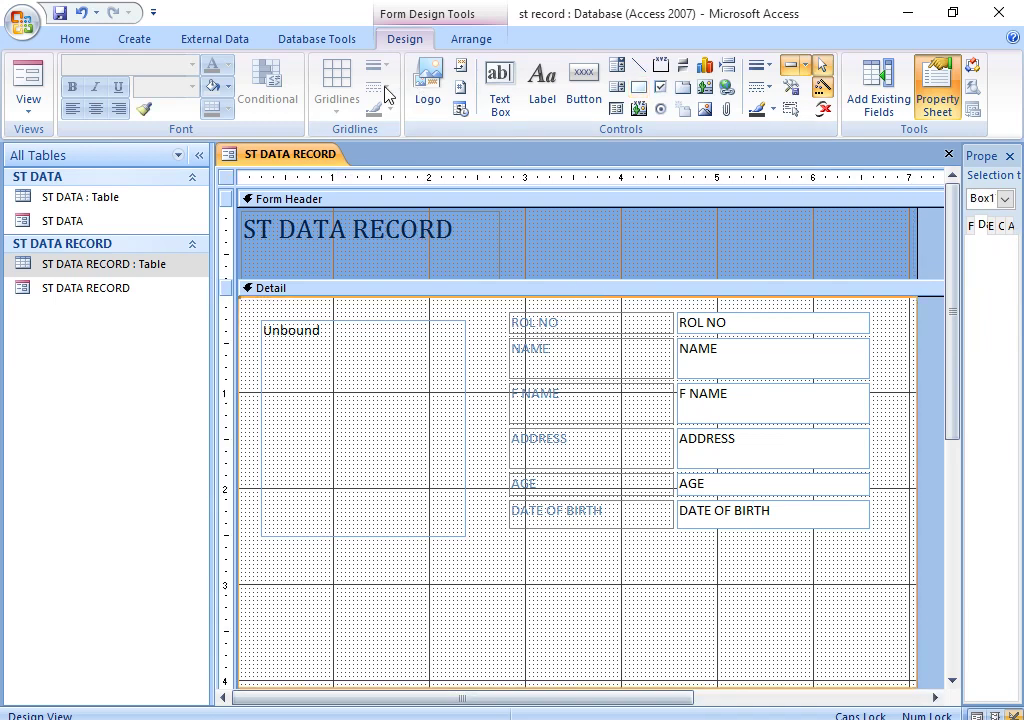
{"action": "left_click", "coordinate": [227, 87]}
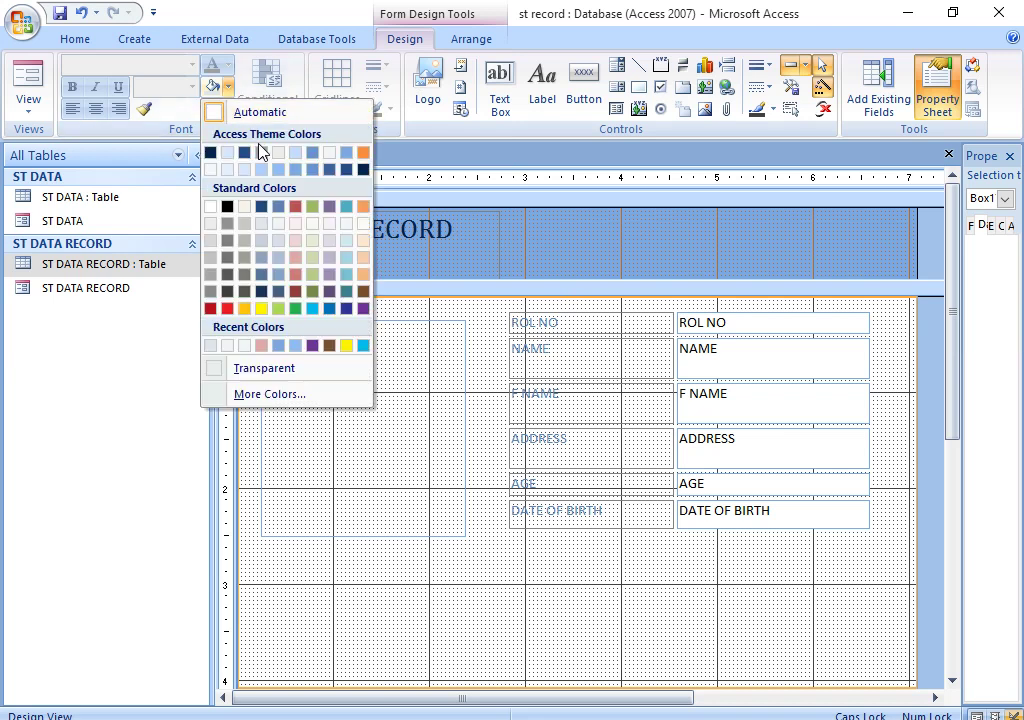
- Fill the rectangle olive green and send it behind the fields
{"action": "left_click", "coordinate": [311, 210]}
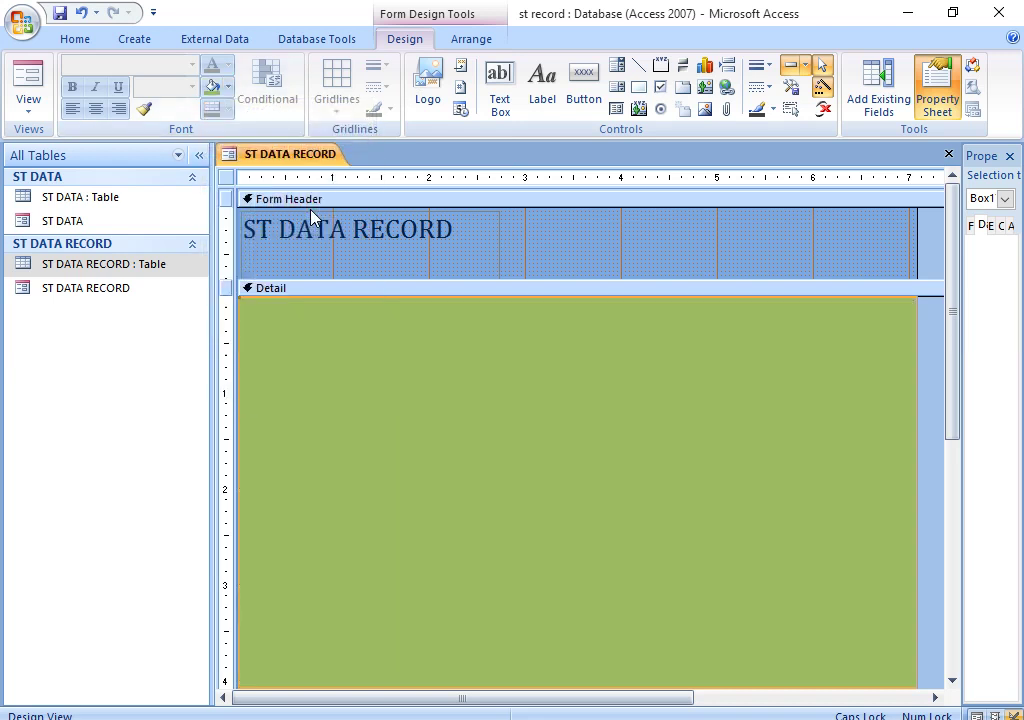
{"action": "right_click", "coordinate": [500, 410]}
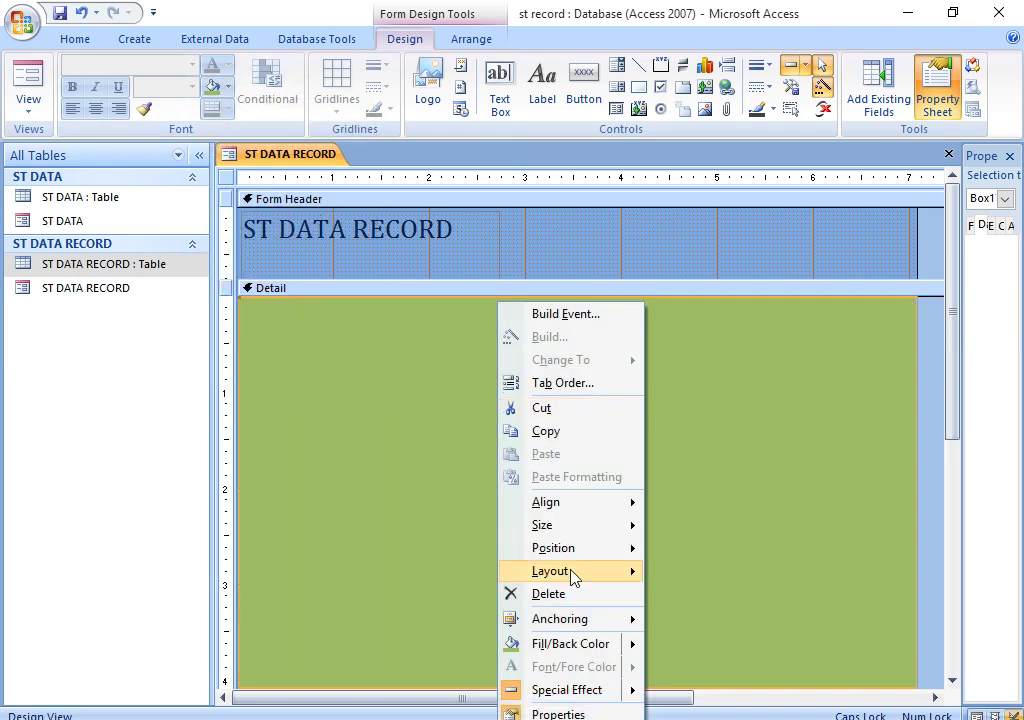
{"action": "mouse_move", "coordinate": [588, 560]}
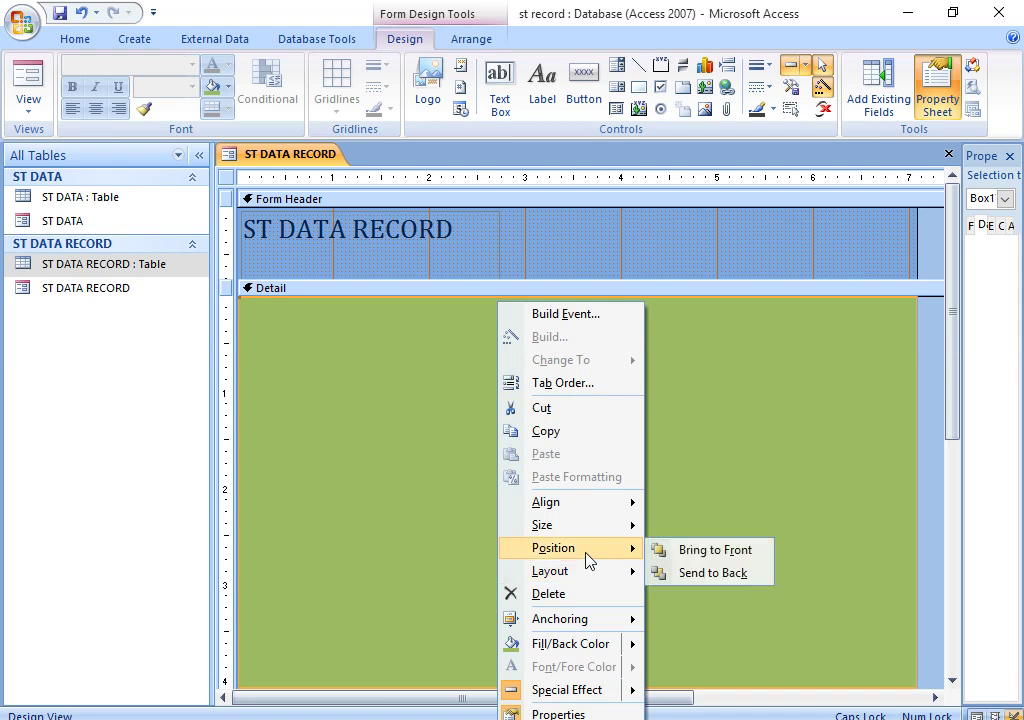
{"action": "left_click", "coordinate": [709, 575]}
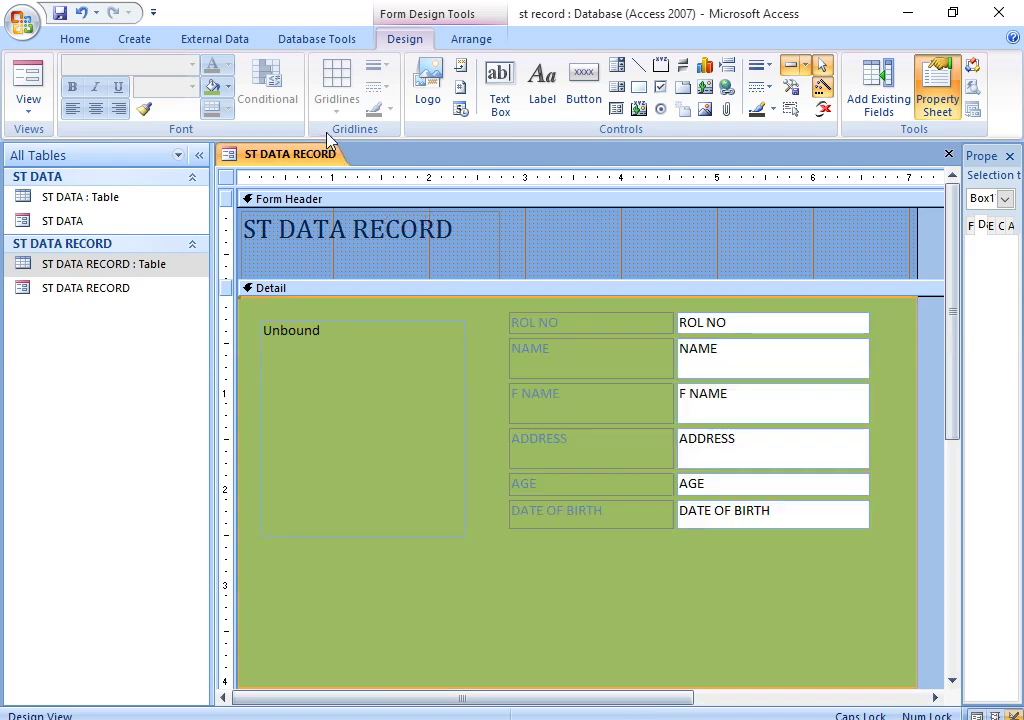
- Change the Detail background from blue-grey to pale cream
{"action": "left_click", "coordinate": [230, 88]}
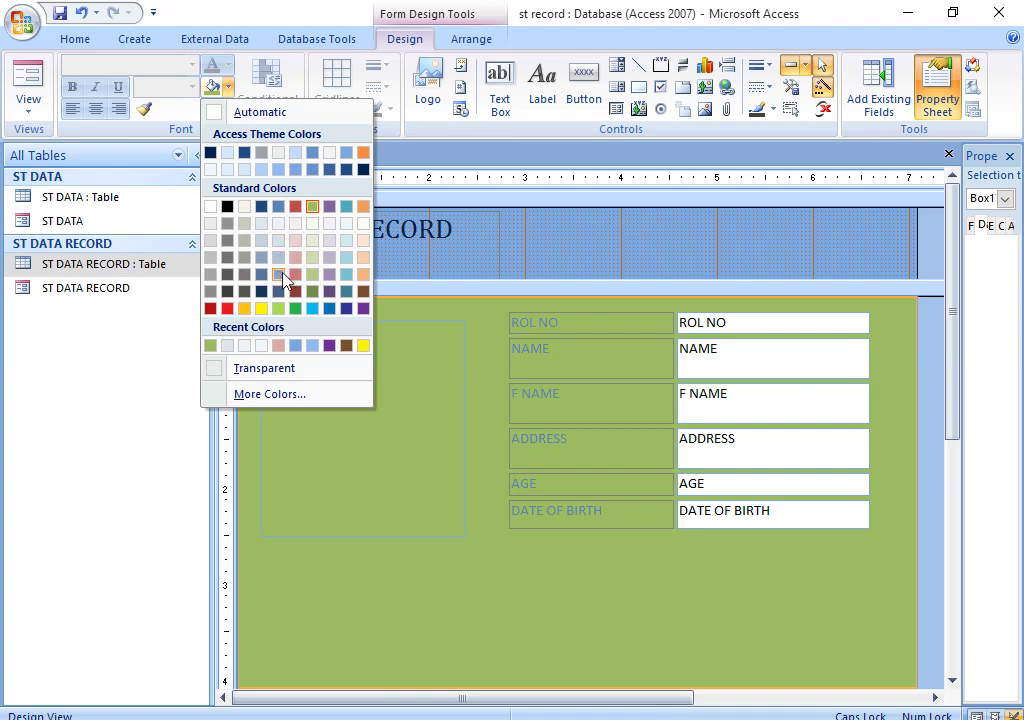
{"action": "left_click", "coordinate": [264, 251]}
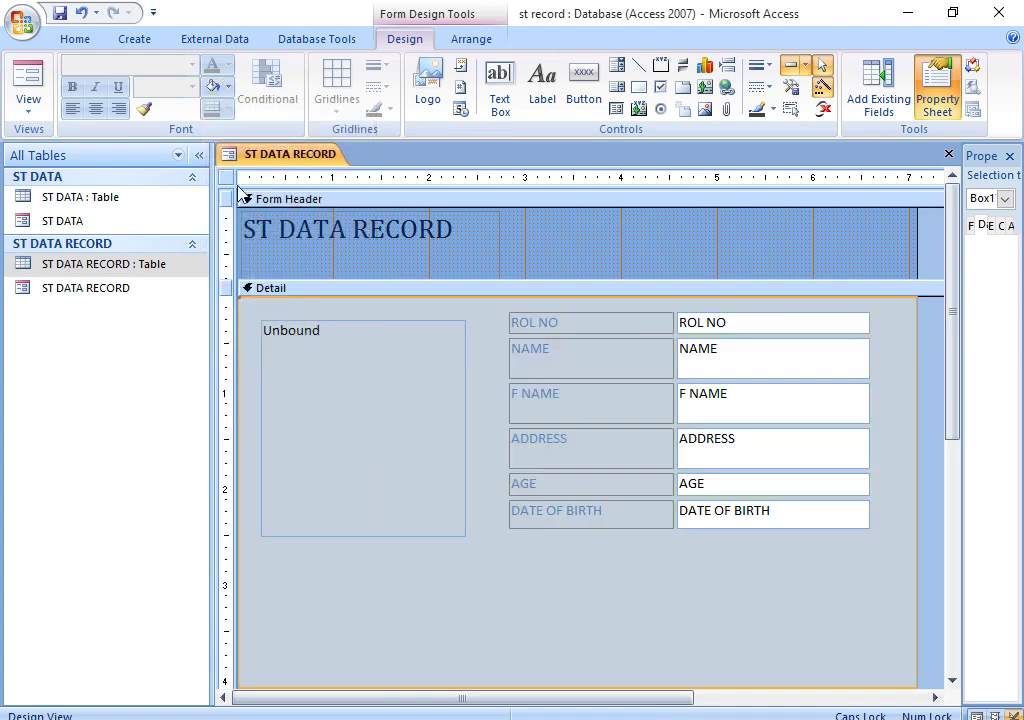
{"action": "left_click", "coordinate": [229, 88]}
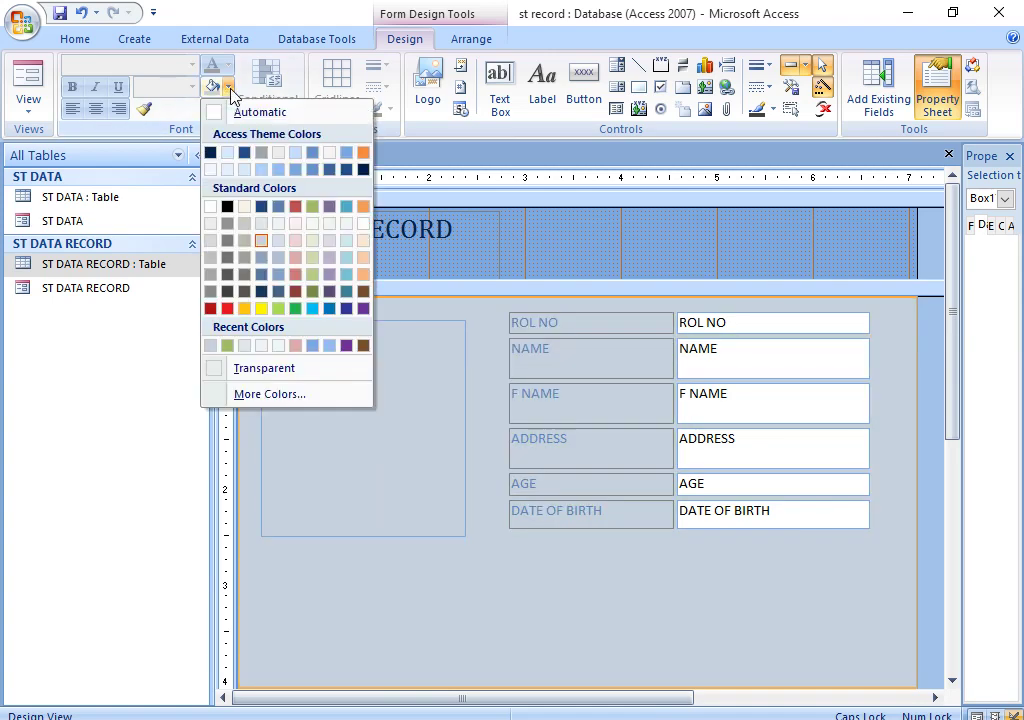
{"action": "left_click", "coordinate": [317, 223]}
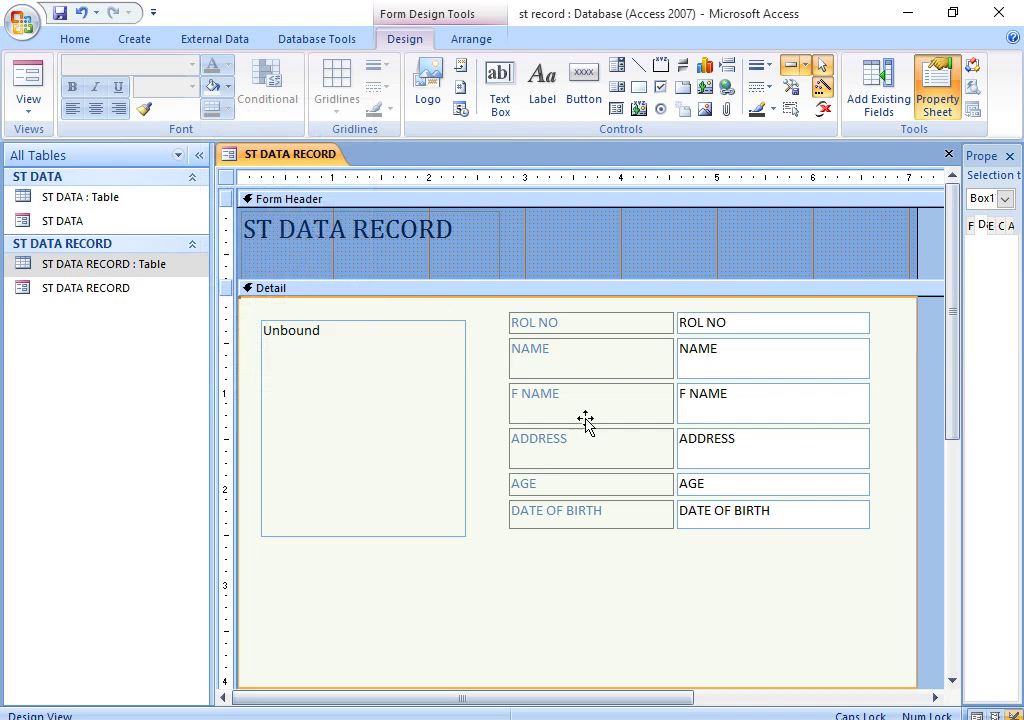
{"action": "left_click", "coordinate": [455, 232]}
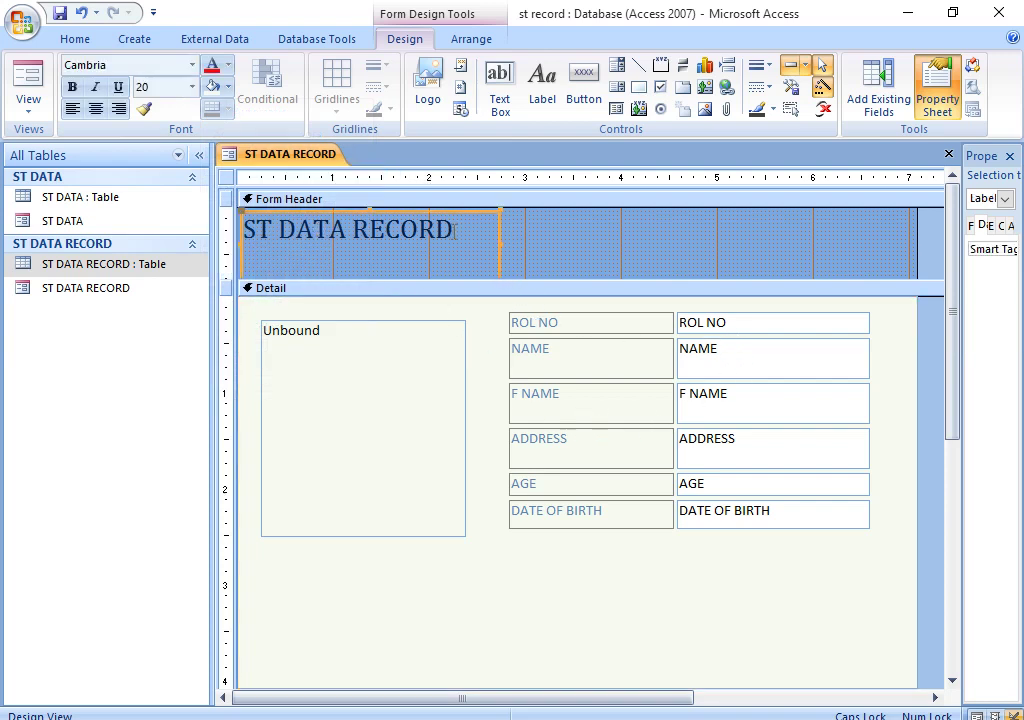
- Widen the header title and change it to SOFT TECH COMPUTER ACADEMY AND TUITION CENTER
{"action": "left_click_drag", "start_coordinate": [497, 242], "coordinate": [901, 238]}
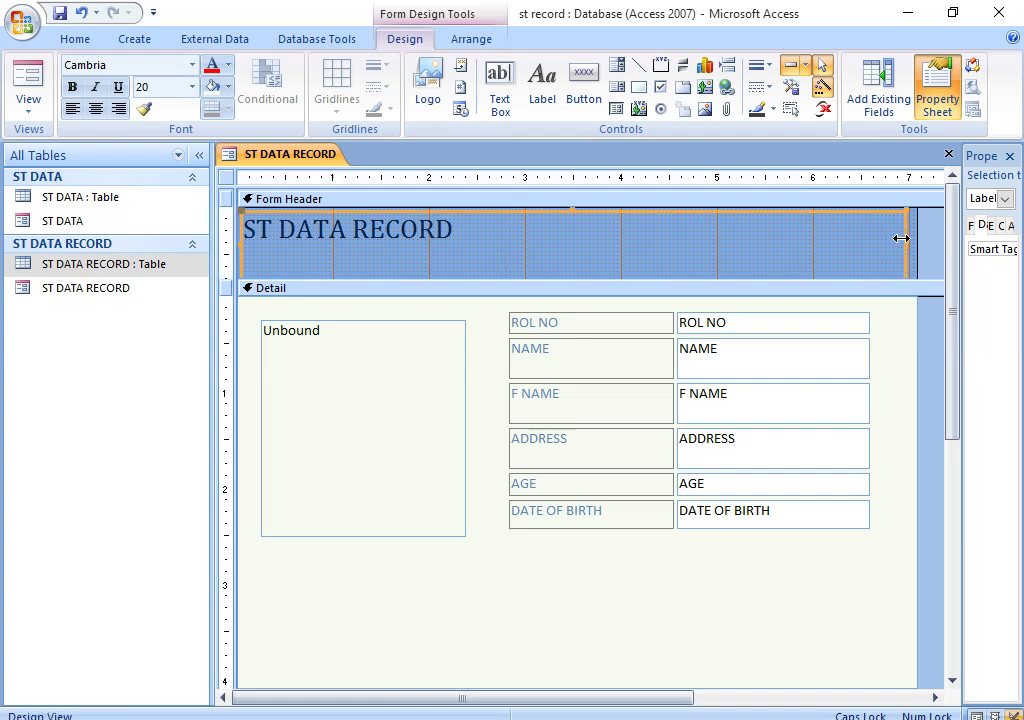
{"action": "double_click", "coordinate": [498, 247]}
{"action": "key", "text": "BackSpace"}
{"action": "key", "text": "BackSpace"}
{"action": "key", "text": "BackSpace"}
{"action": "key", "text": "BackSpace"}
{"action": "key", "text": "BackSpace"}
{"action": "key", "text": "BackSpace"}
{"action": "key", "text": "BackSpace"}
{"action": "key", "text": "BackSpace"}
{"action": "key", "text": "BackSpace"}
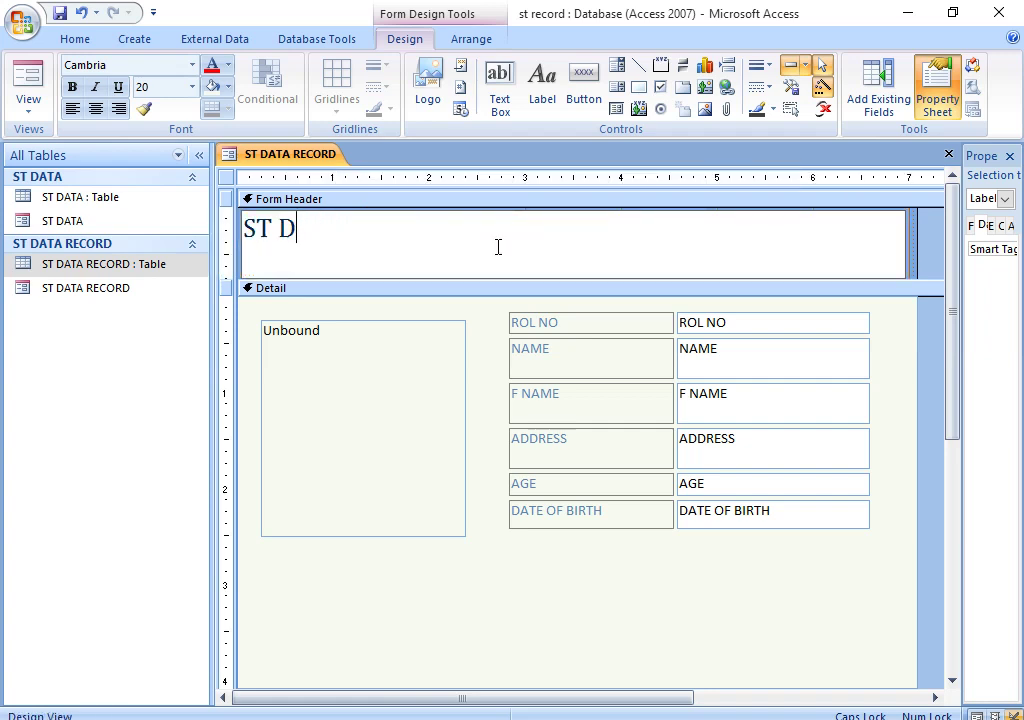
{"action": "key", "text": "Caps_Lock"}
{"action": "type", "text": "soft"}
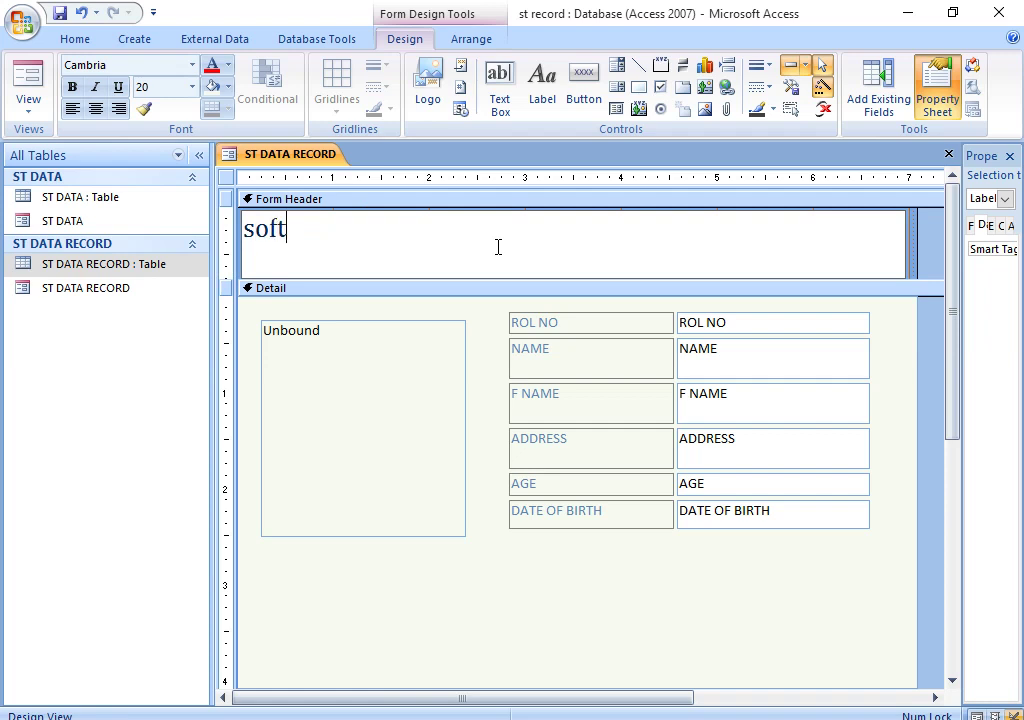
{"action": "key", "text": "BackSpace"}
{"action": "key", "text": "BackSpace"}
{"action": "key", "text": "Caps_Lock"}
{"action": "type", "text": "SOFT TEH"}
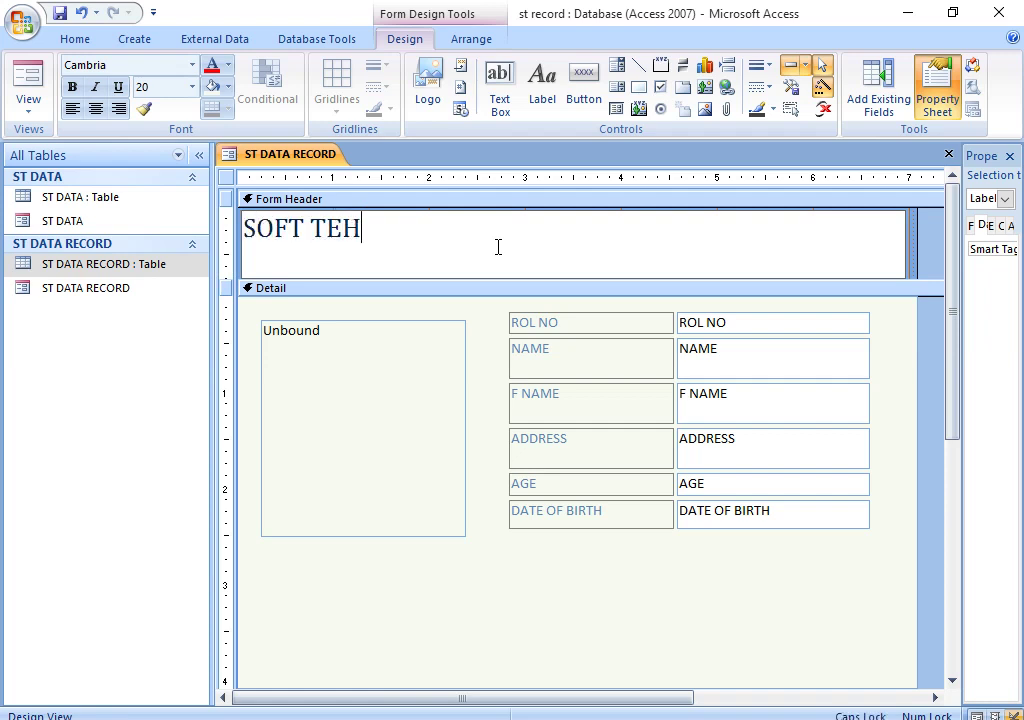
{"action": "key", "text": "BackSpace"}
{"action": "type", "text": "CH O"}
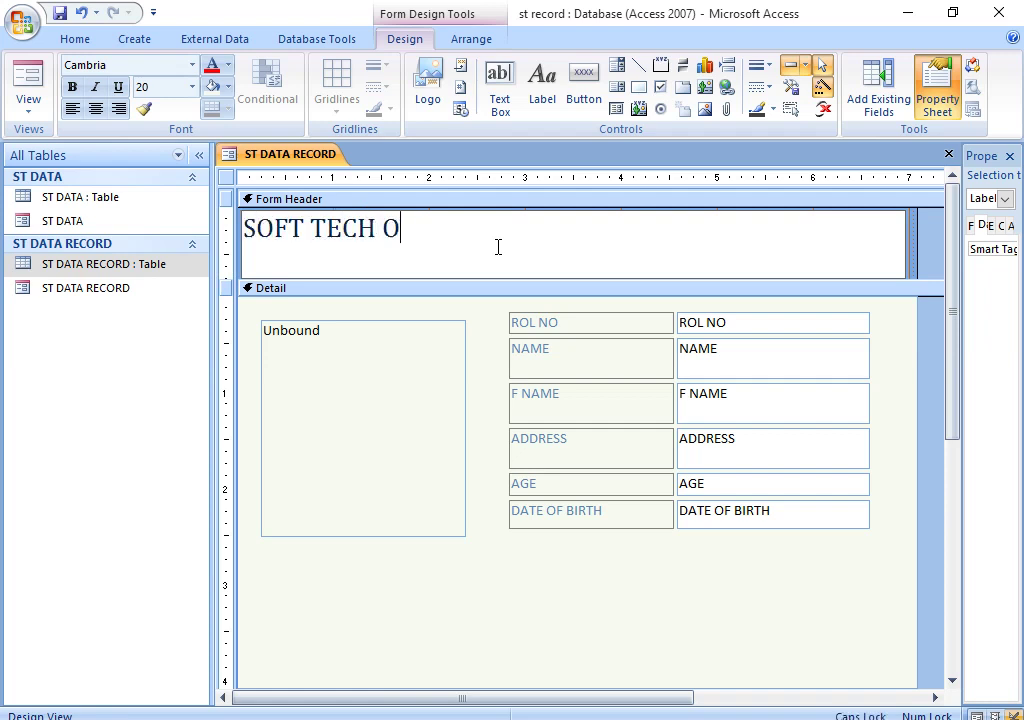
{"action": "key", "text": "BackSpace"}
{"action": "type", "text": "COMPUTER ACAD"}
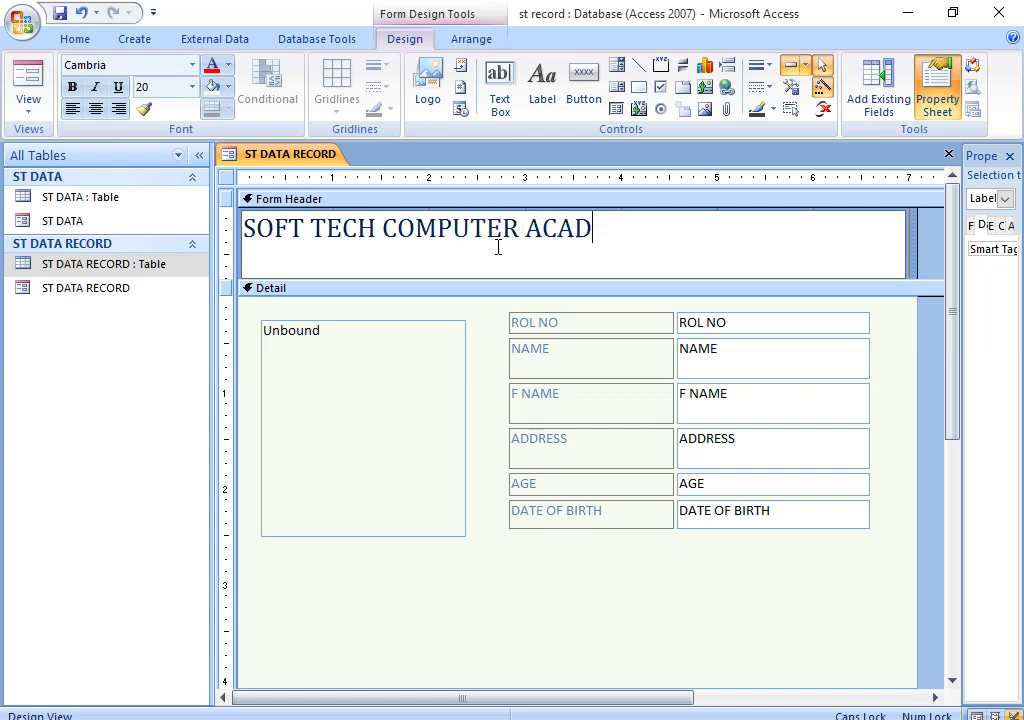
{"action": "type", "text": "EMY AND T"}
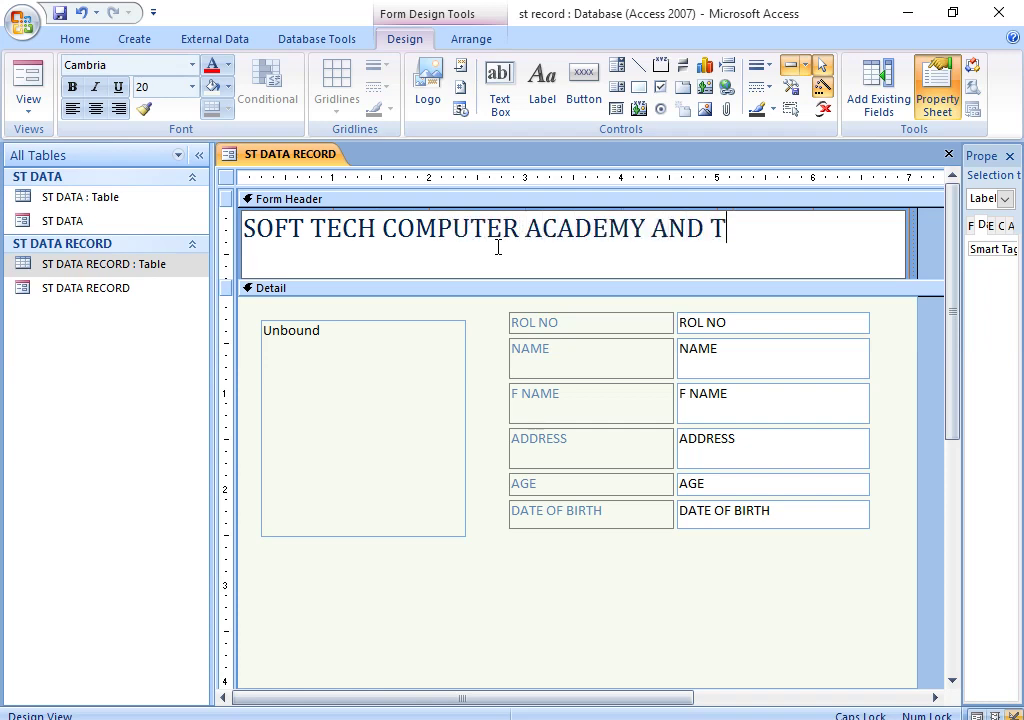
{"action": "type", "text": "UITION CENTER"}
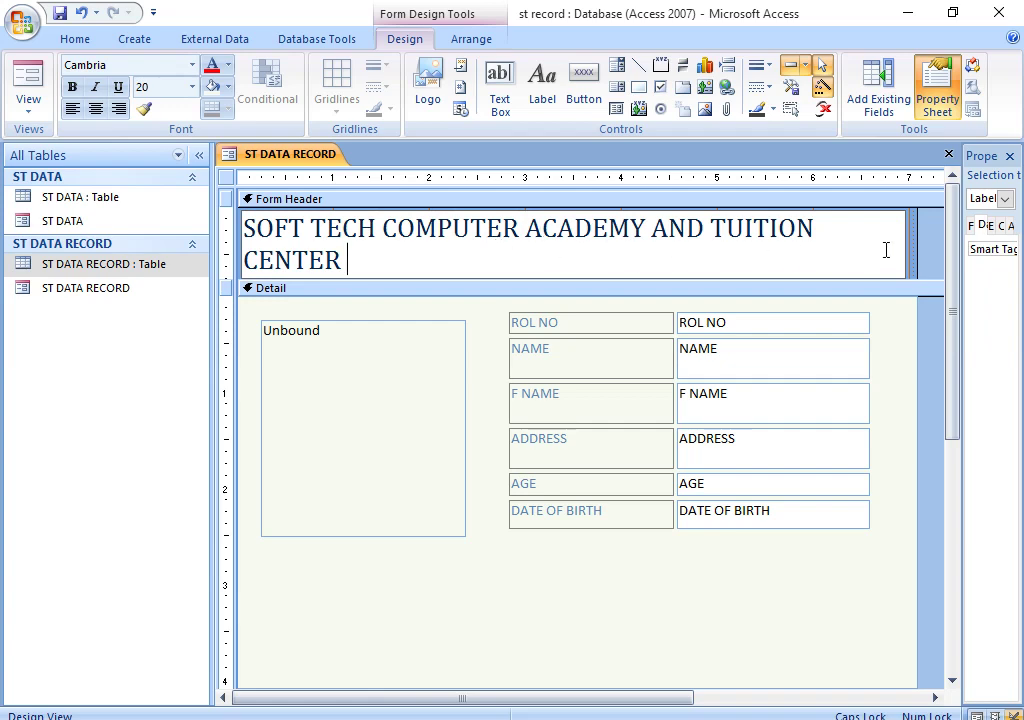
{"action": "key", "text": "Return"}
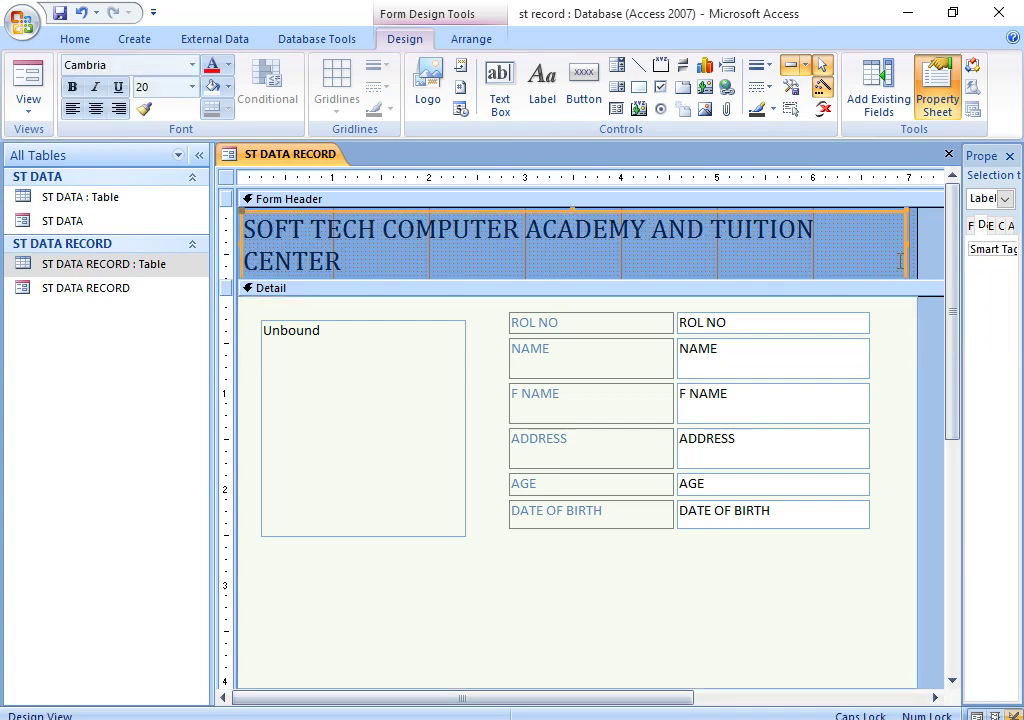
- Set the header title's font size to 18
{"action": "left_click", "coordinate": [913, 244]}
{"action": "left_click_drag", "start_coordinate": [357, 263], "coordinate": [200, 215]}
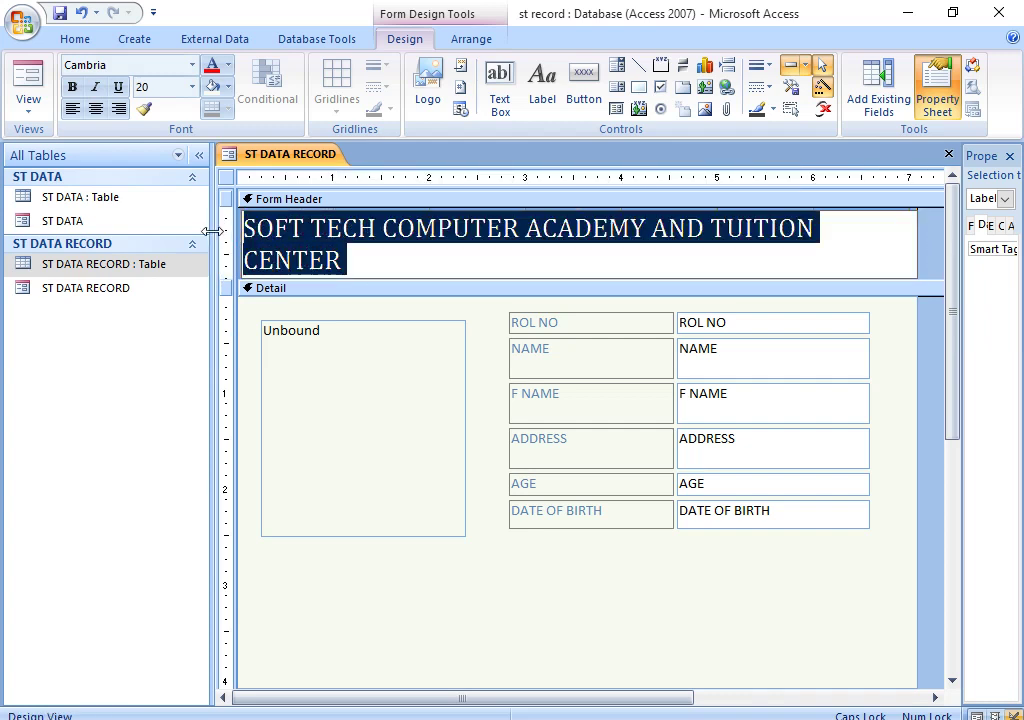
{"action": "left_click", "coordinate": [77, 38]}
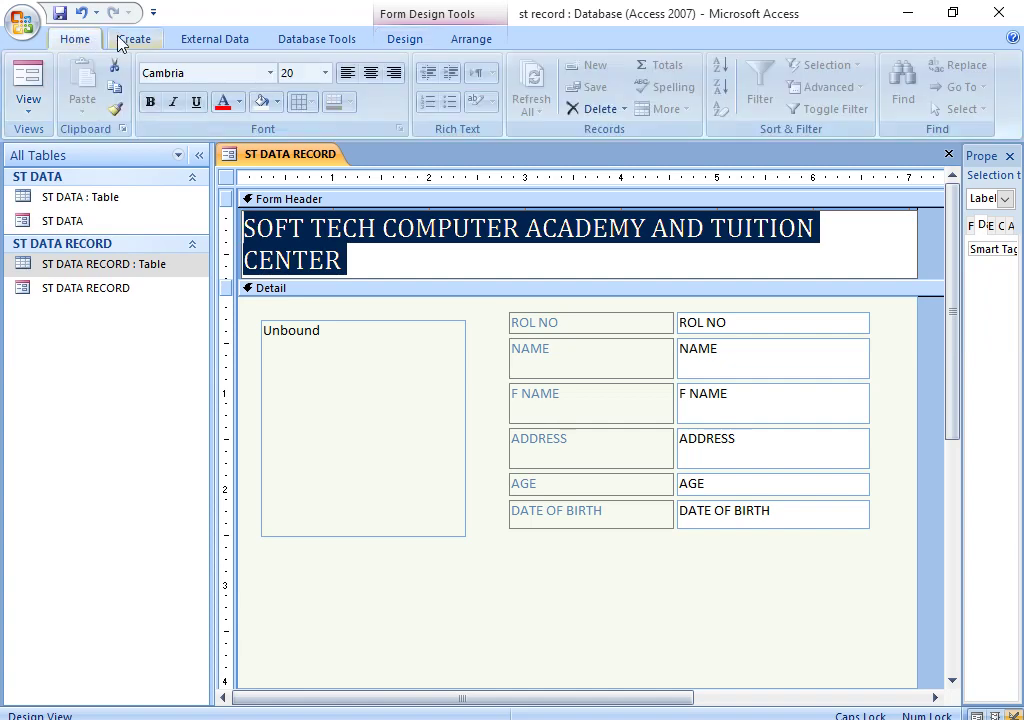
{"action": "left_click", "coordinate": [325, 73]}
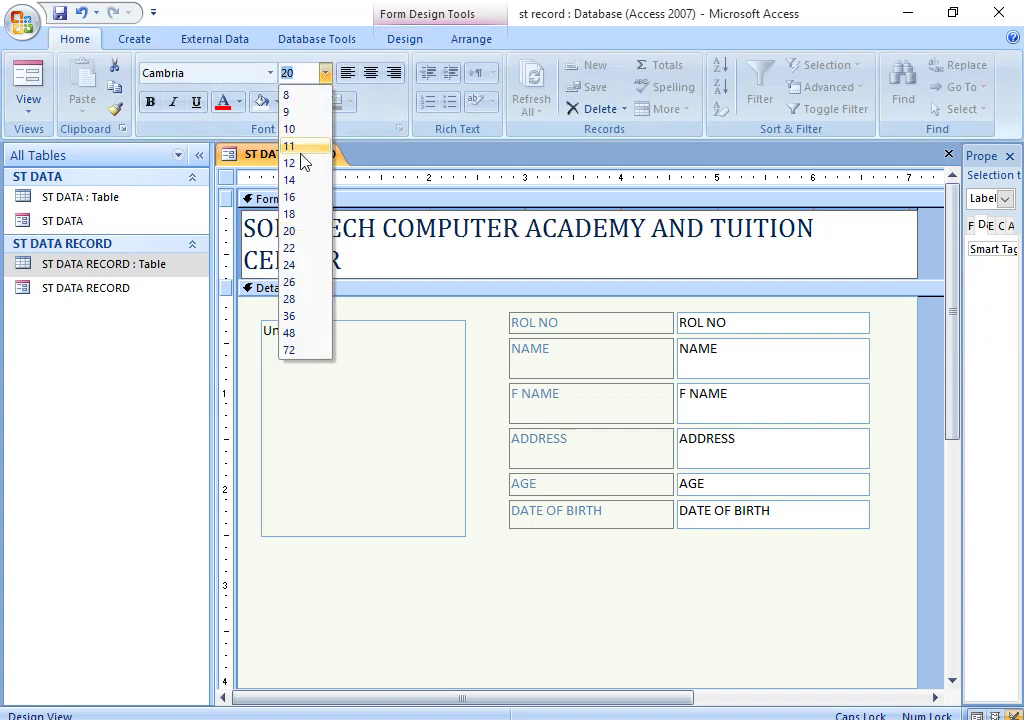
{"action": "left_click", "coordinate": [297, 213]}
{"action": "left_click", "coordinate": [704, 289]}
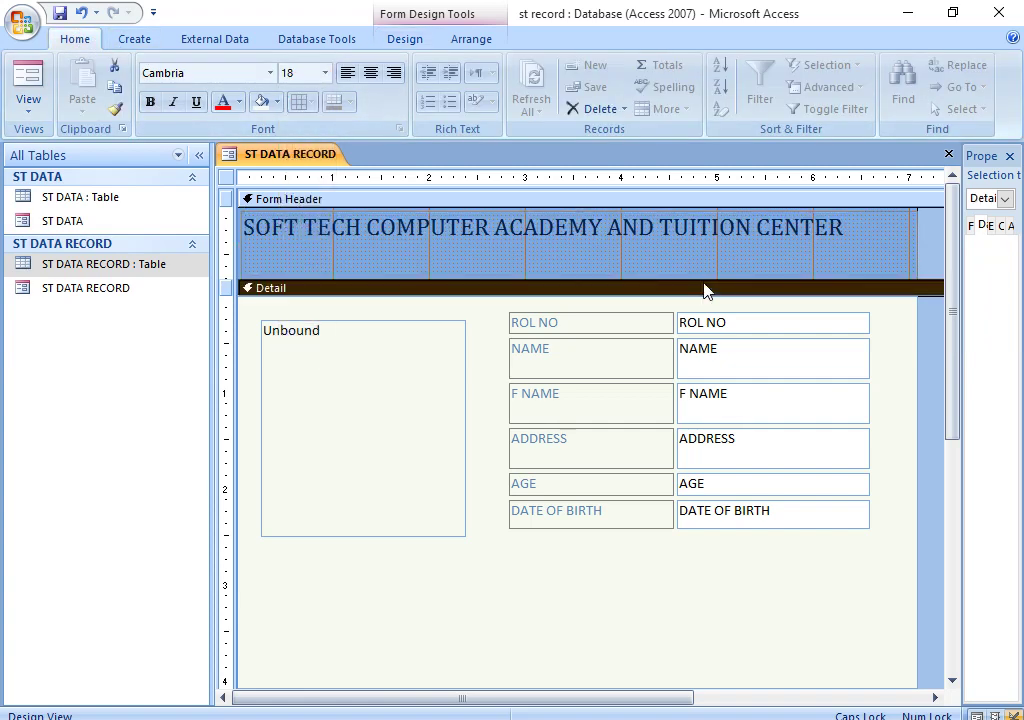
{"action": "left_click", "coordinate": [717, 603]}
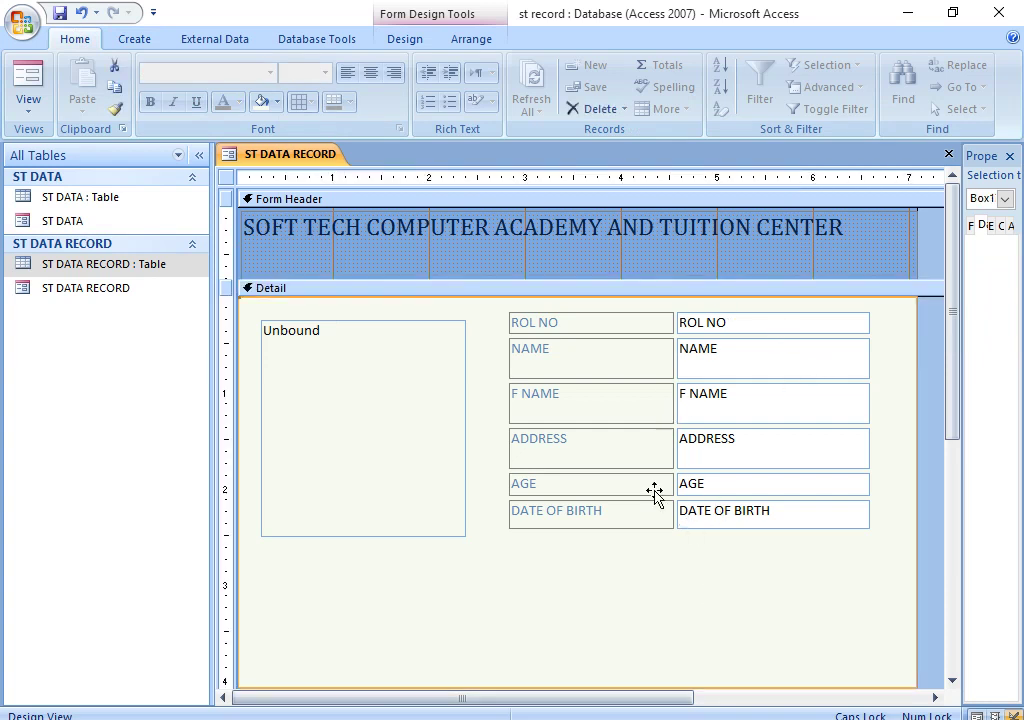
{"action": "right_click", "coordinate": [296, 163]}
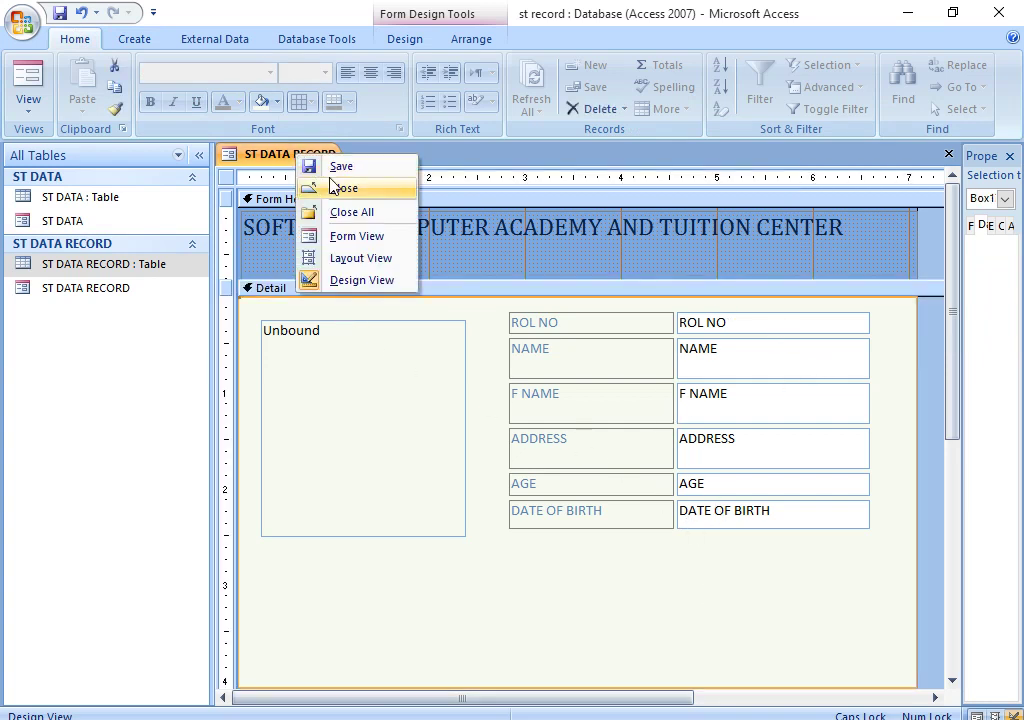
{"action": "left_click", "coordinate": [368, 259]}
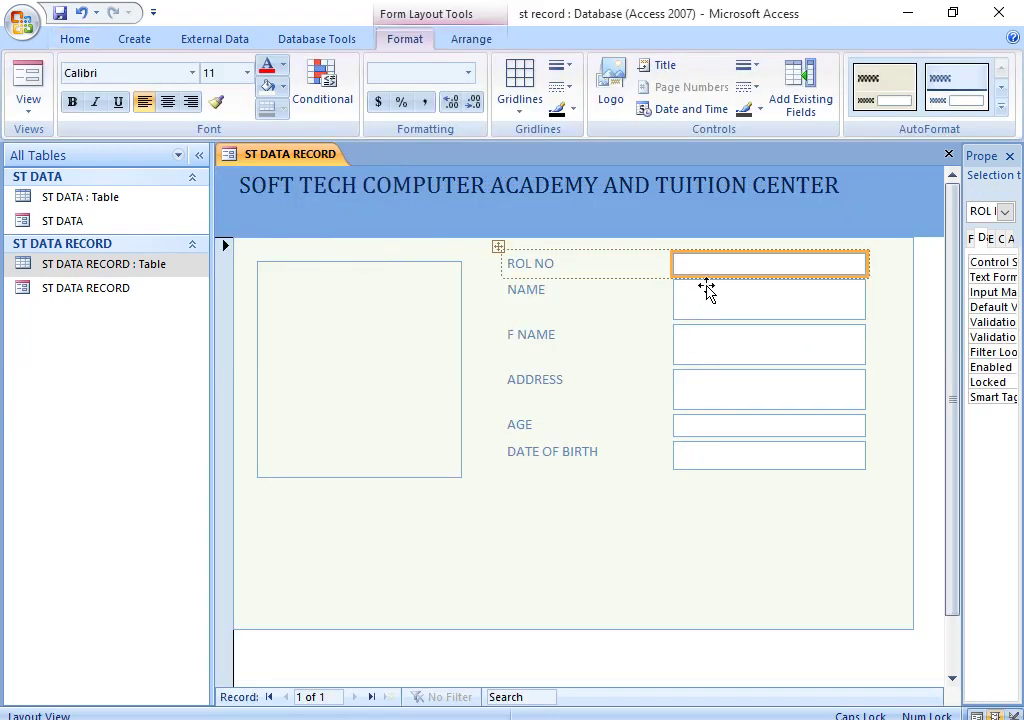
{"action": "right_click", "coordinate": [296, 156]}
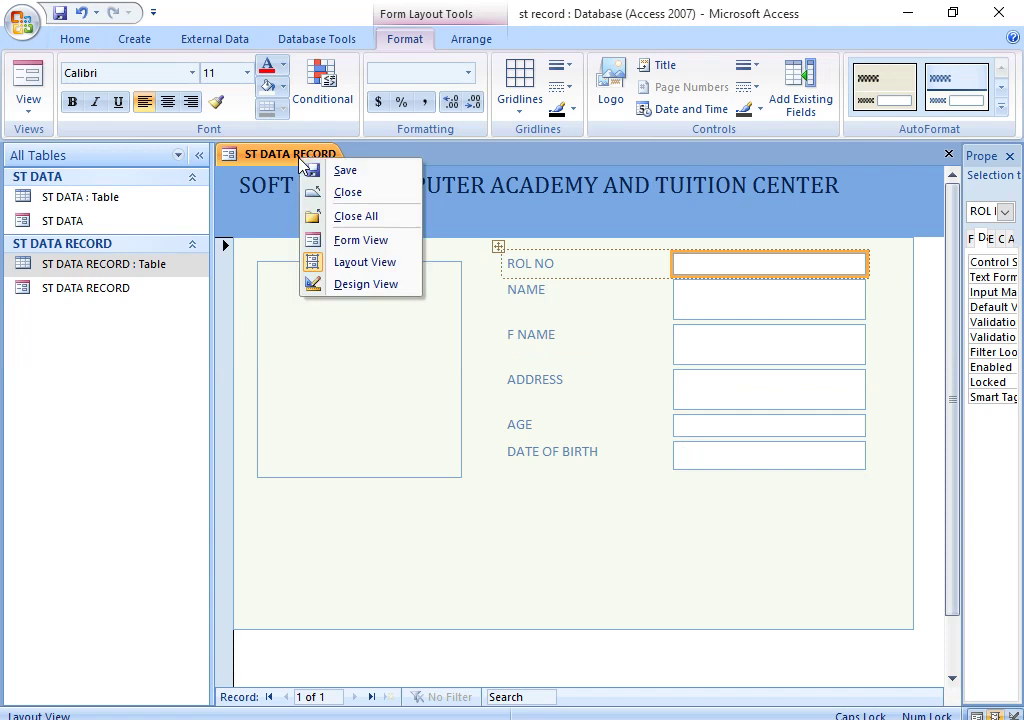
{"action": "left_click", "coordinate": [376, 246]}
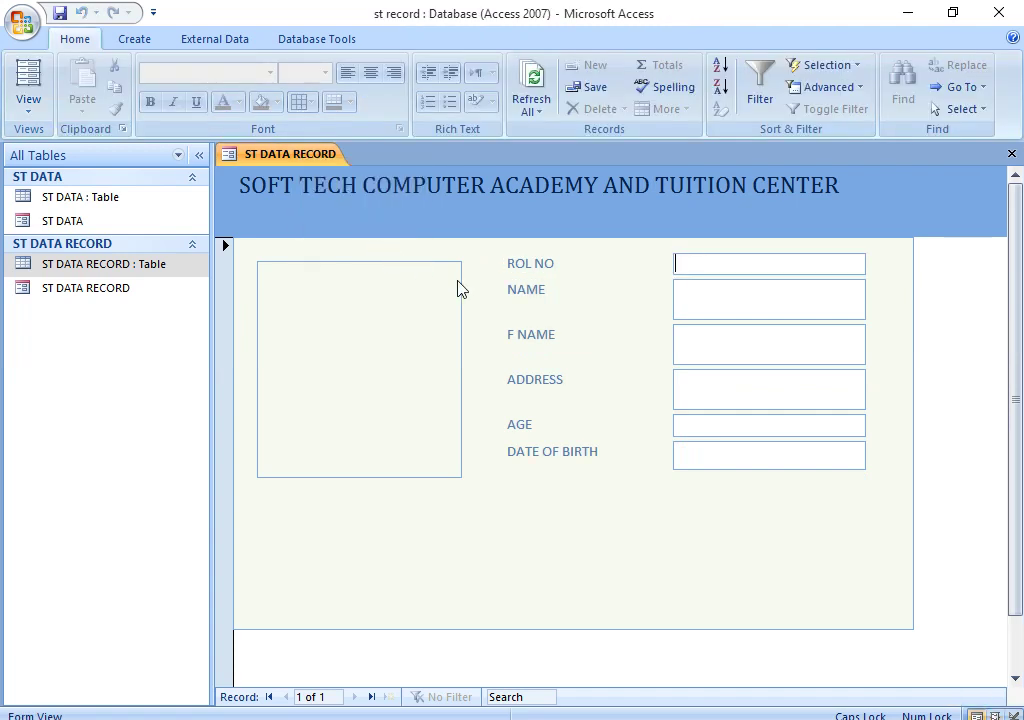
{"action": "left_click", "coordinate": [340, 305]}
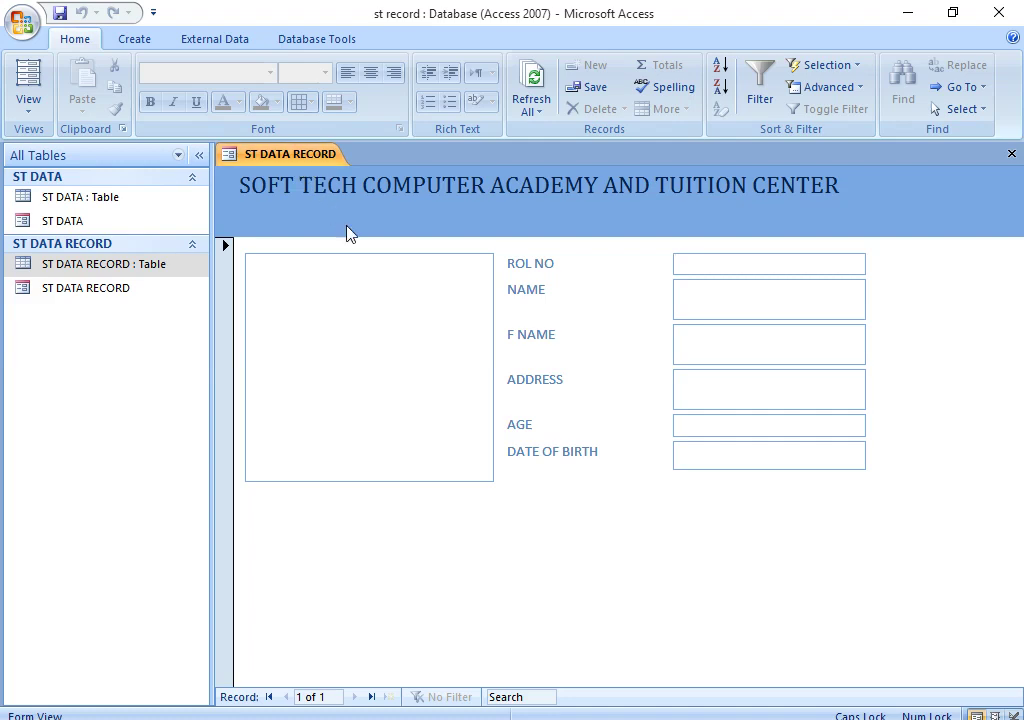
{"action": "right_click", "coordinate": [291, 158]}
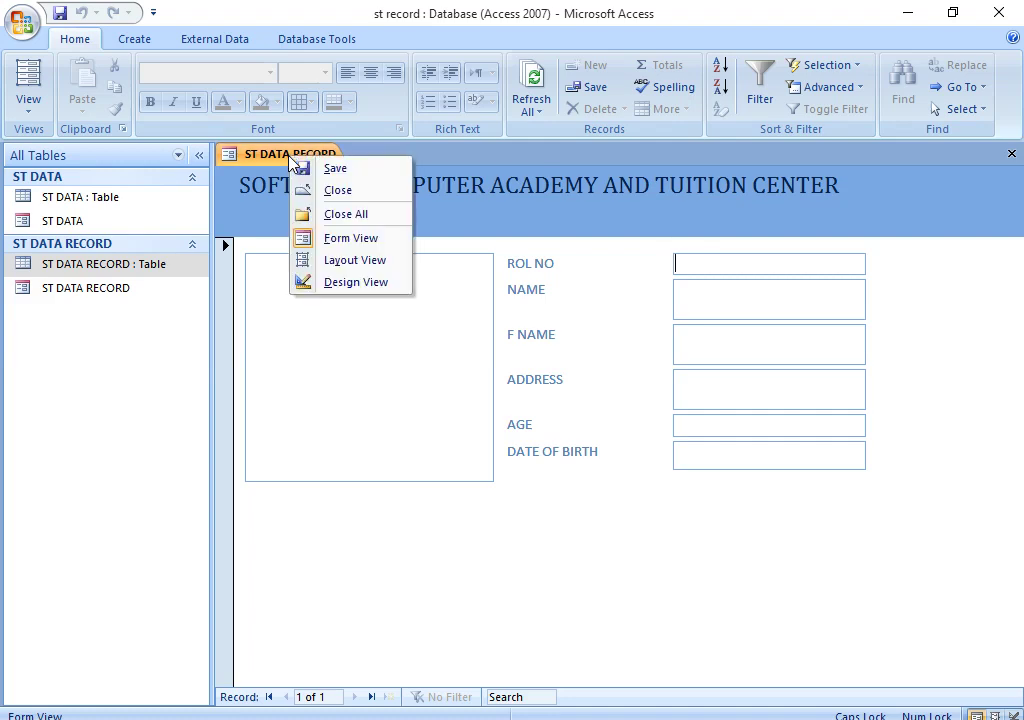
{"action": "left_click", "coordinate": [350, 282]}
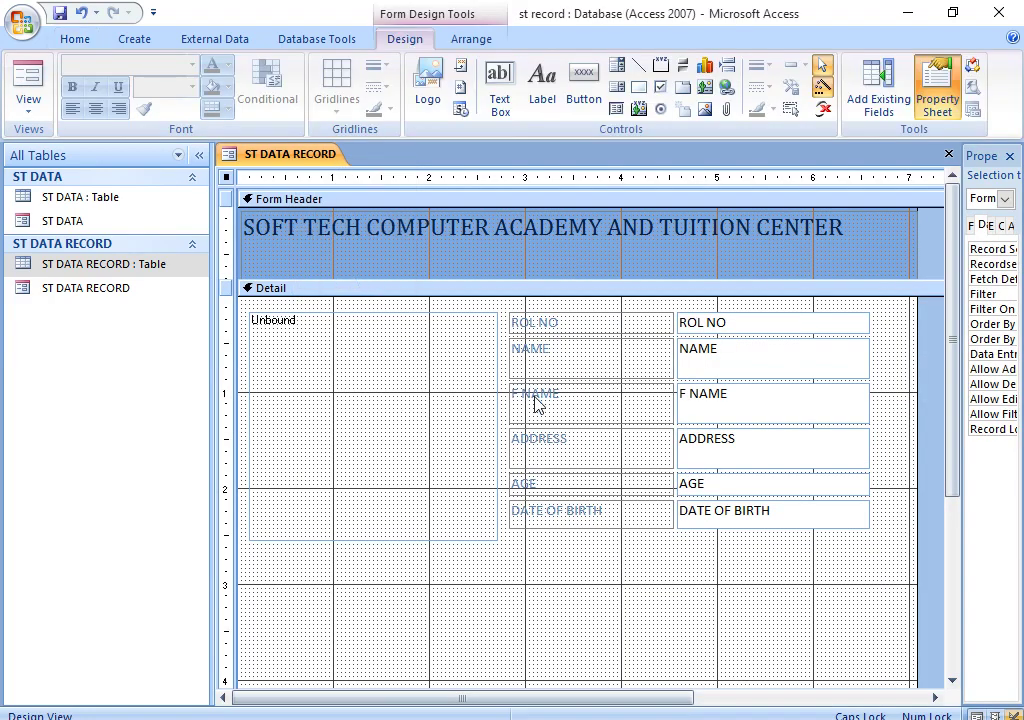
- Set the picture box's Control Source to PHOTO and close the form design
{"action": "left_click", "coordinate": [417, 410]}
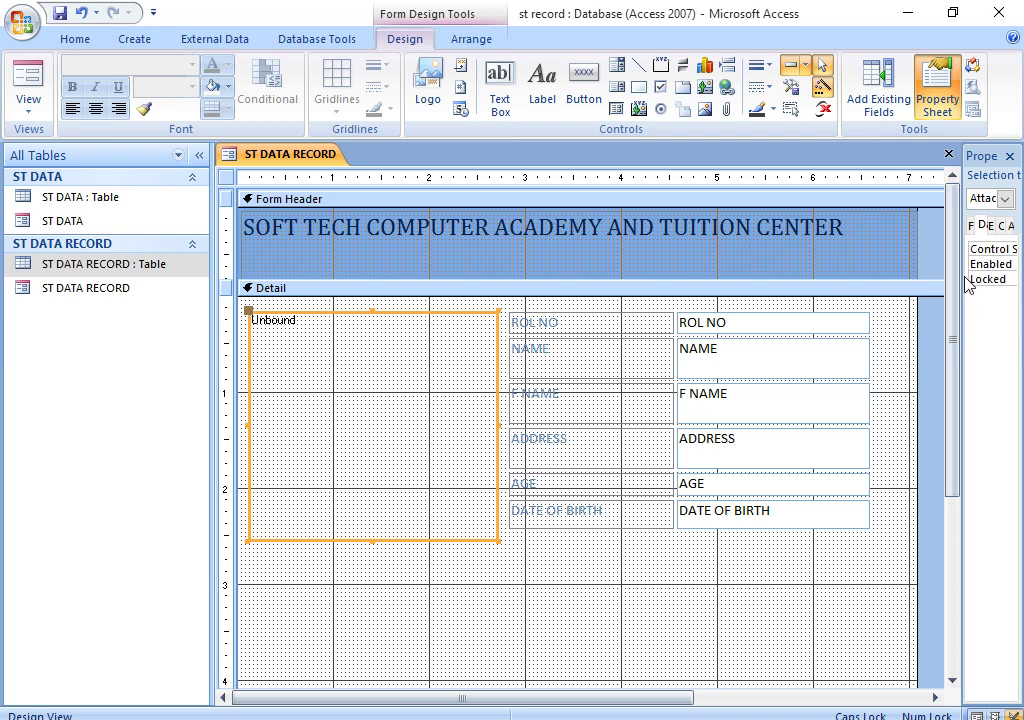
{"action": "left_click_drag", "start_coordinate": [960, 279], "coordinate": [711, 295]}
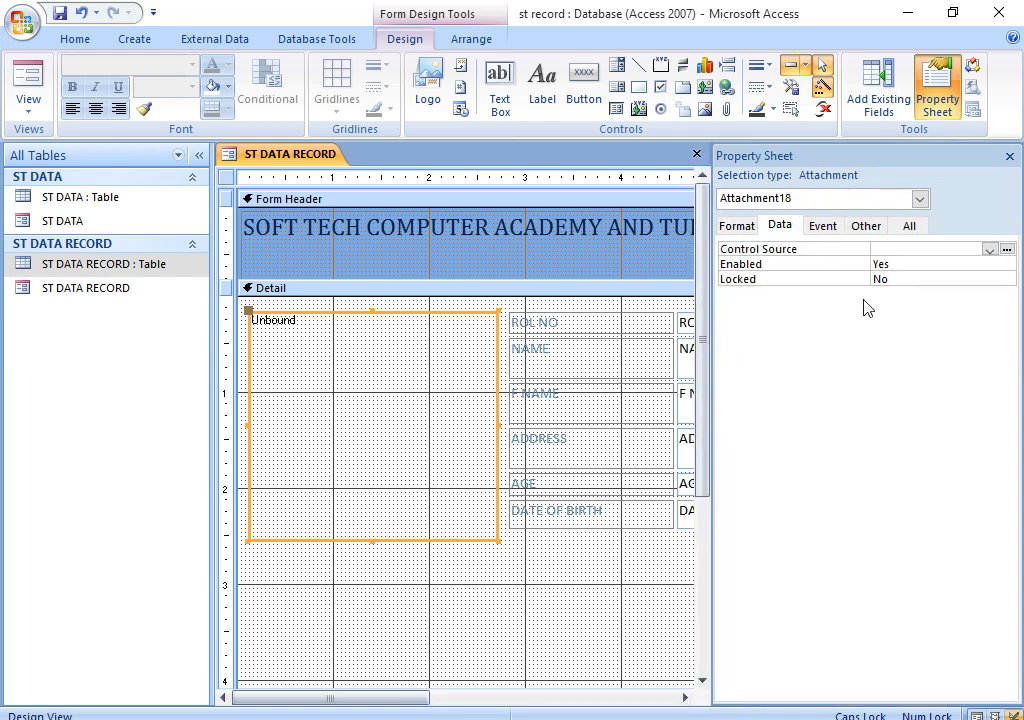
{"action": "left_click", "coordinate": [990, 251]}
{"action": "left_click", "coordinate": [918, 347]}
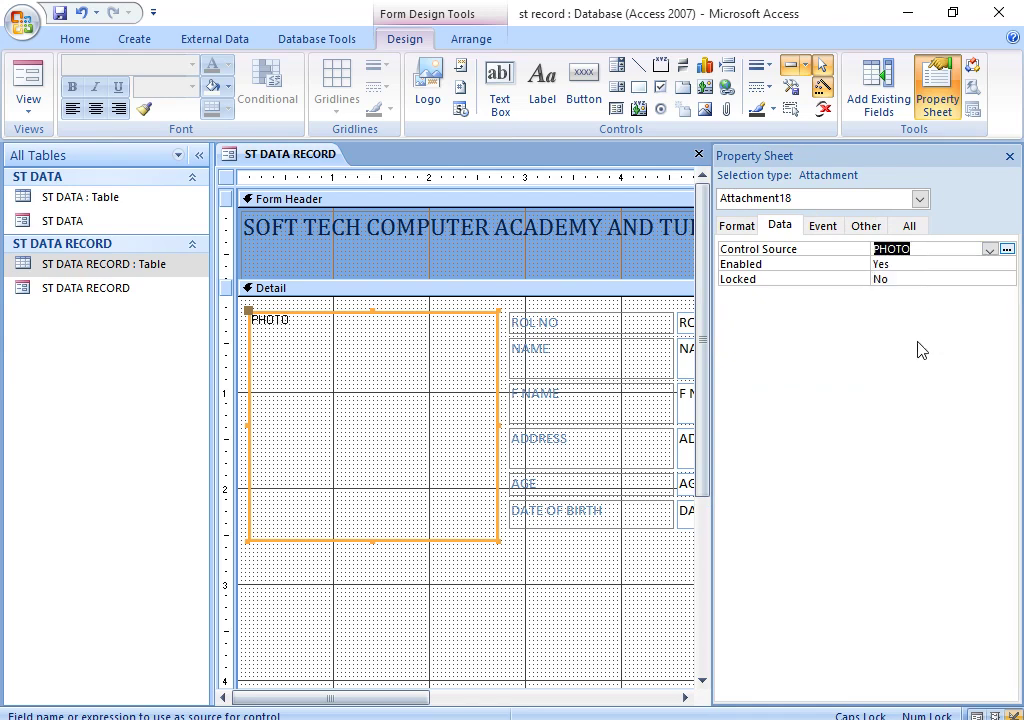
{"action": "left_click", "coordinate": [1009, 156]}
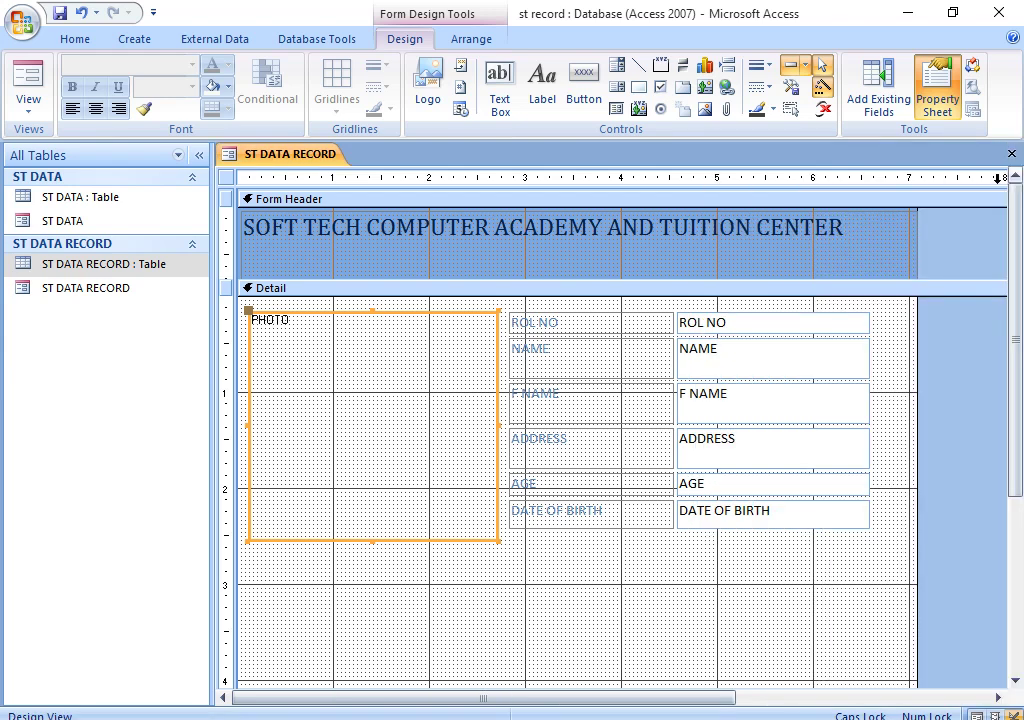
{"action": "left_click", "coordinate": [1012, 154]}
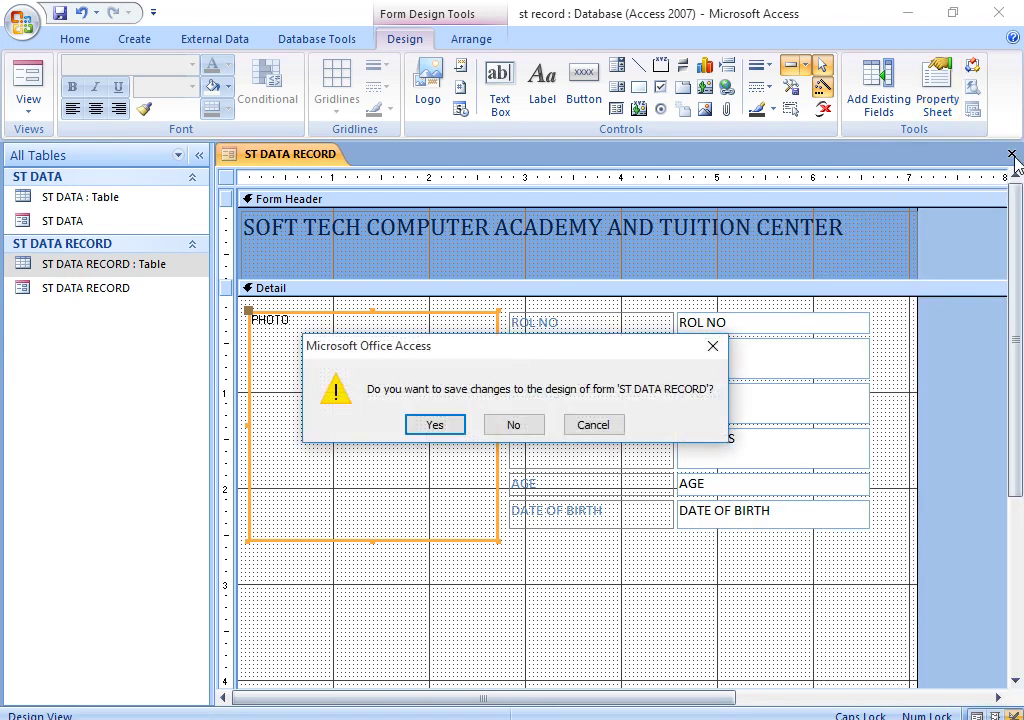
- Save the design, reopen ST DATA RECORD, and attach the classroom JPG to the first record's photo box
{"action": "left_click", "coordinate": [434, 426]}
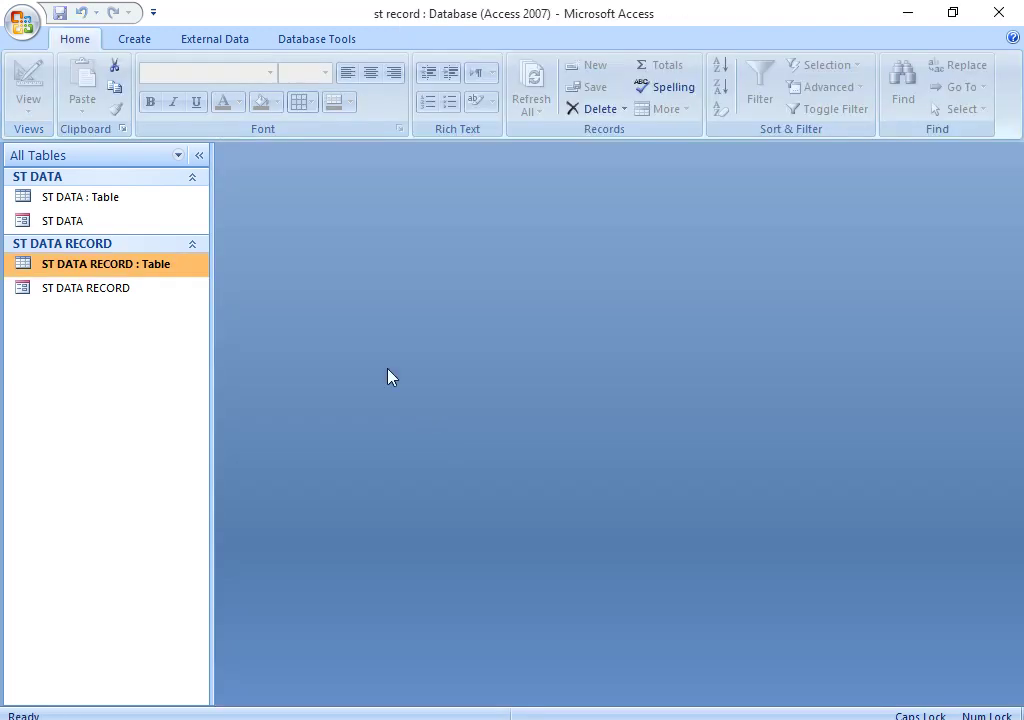
{"action": "double_click", "coordinate": [86, 296]}
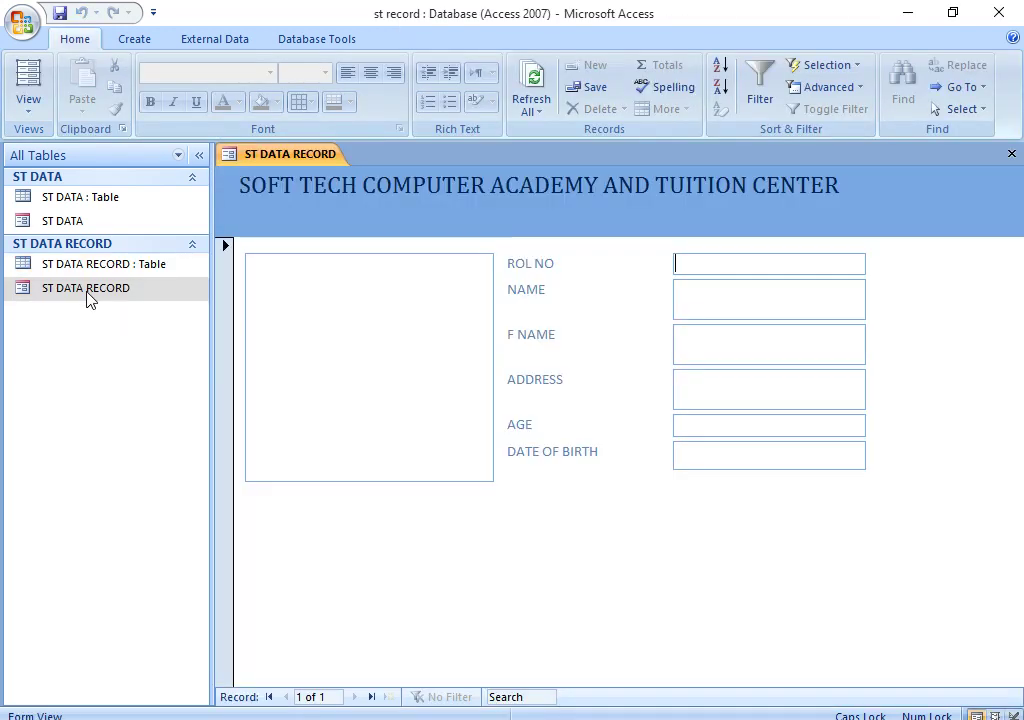
{"action": "left_click", "coordinate": [330, 293]}
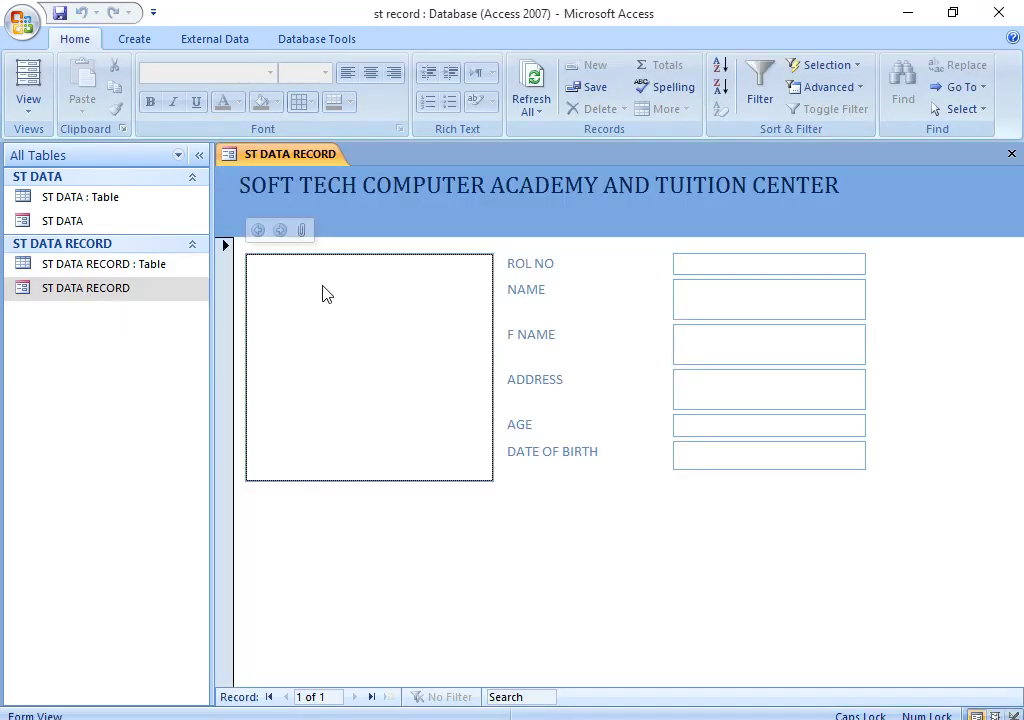
{"action": "left_click", "coordinate": [303, 232]}
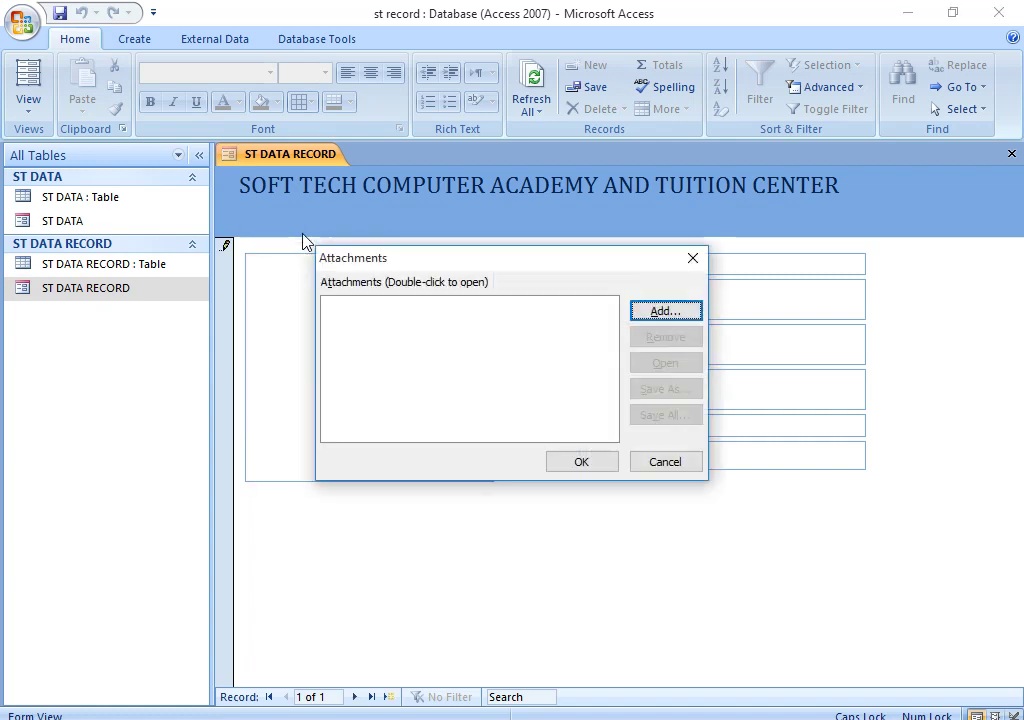
{"action": "left_click", "coordinate": [648, 311]}
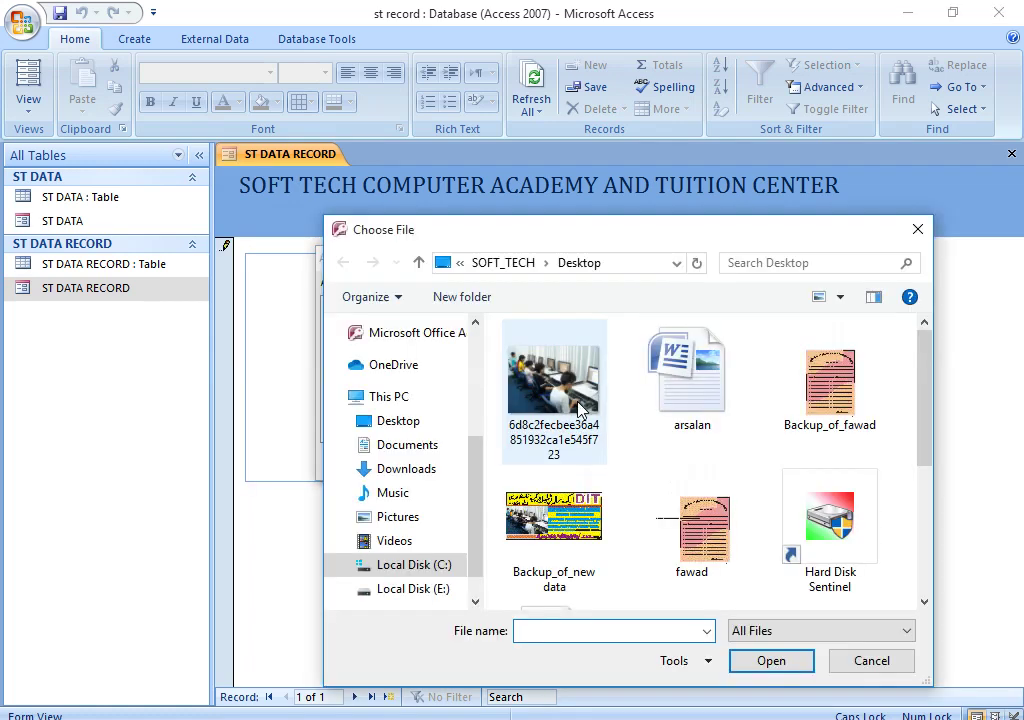
{"action": "left_click", "coordinate": [578, 407]}
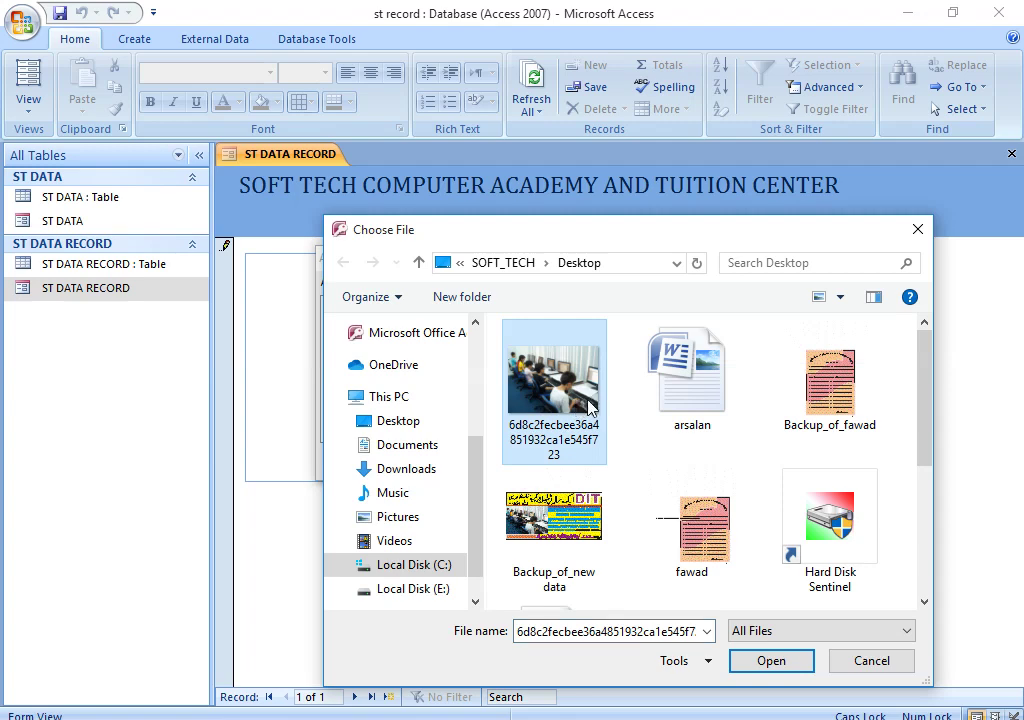
{"action": "left_click", "coordinate": [771, 662]}
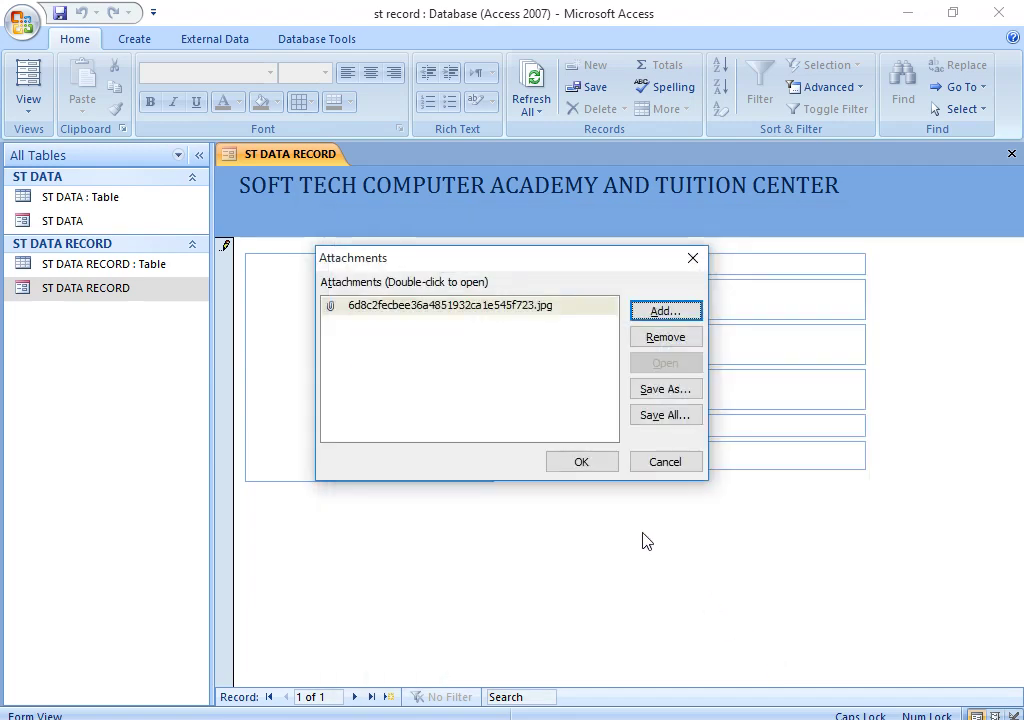
{"action": "left_click", "coordinate": [581, 462]}
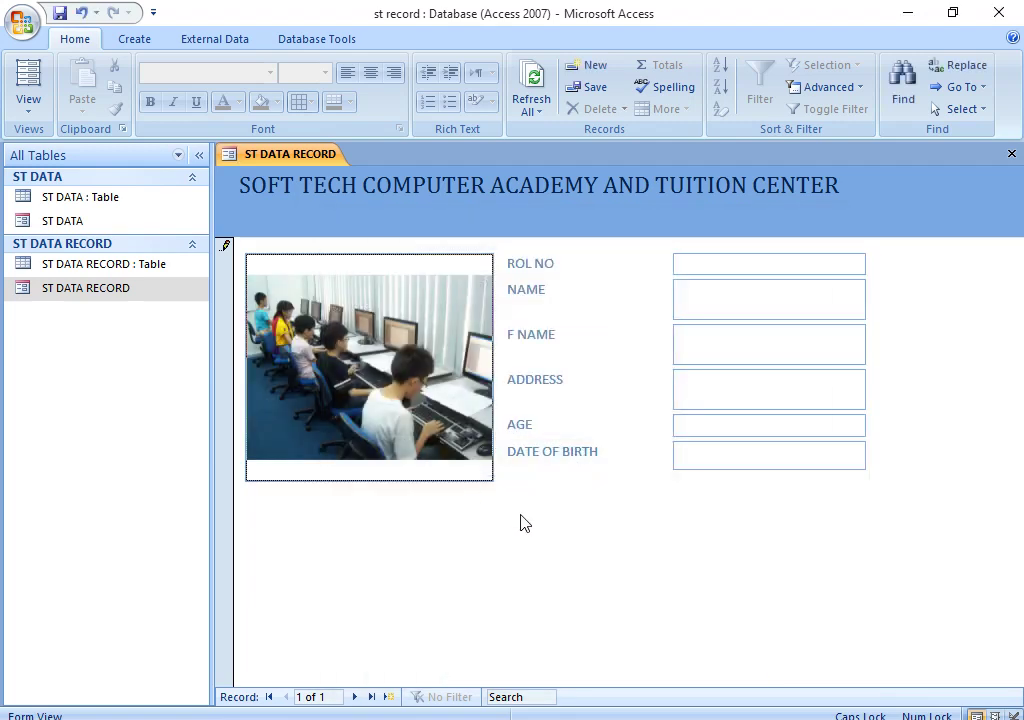
- Enter the first student's roll number, name, father's name, address, age 19 and birth date 2/3/2000
{"action": "left_click", "coordinate": [710, 268]}
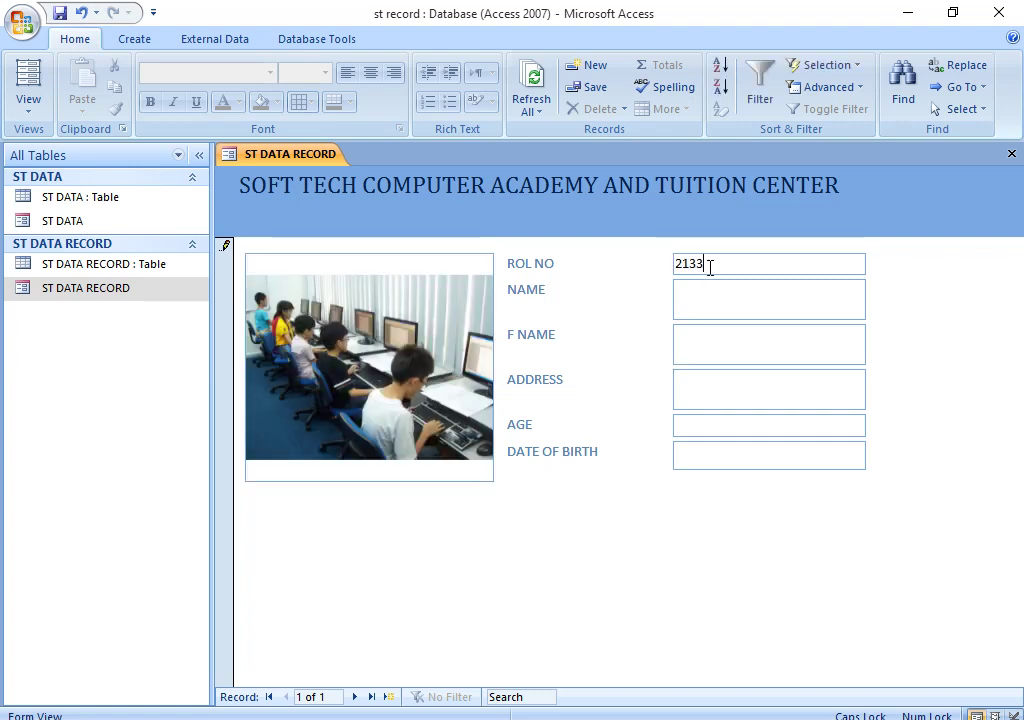
{"action": "key", "text": "Tab"}
{"action": "type", "text": "KHALID"}
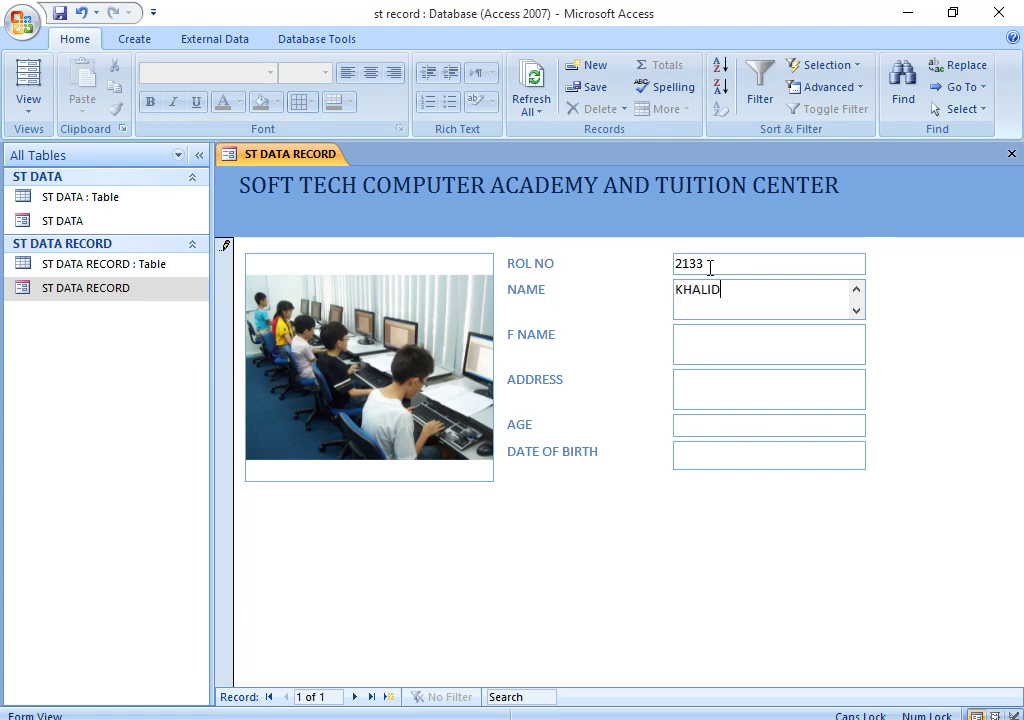
{"action": "key", "text": "Tab"}
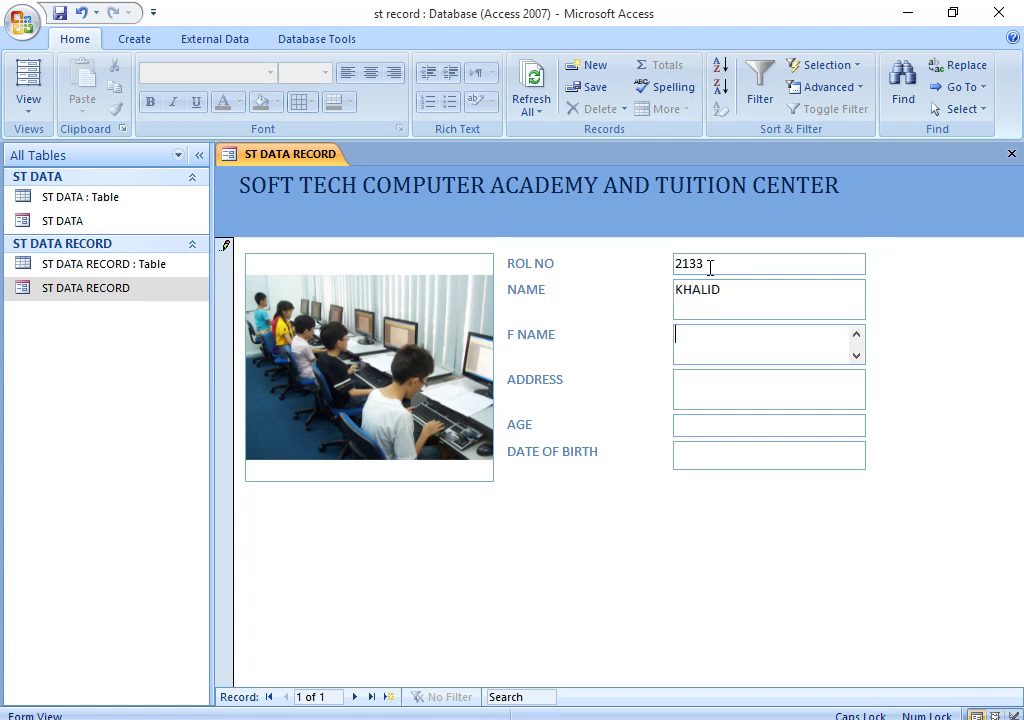
{"action": "type", "text": "FAWAD"}
{"action": "key", "text": "Tab"}
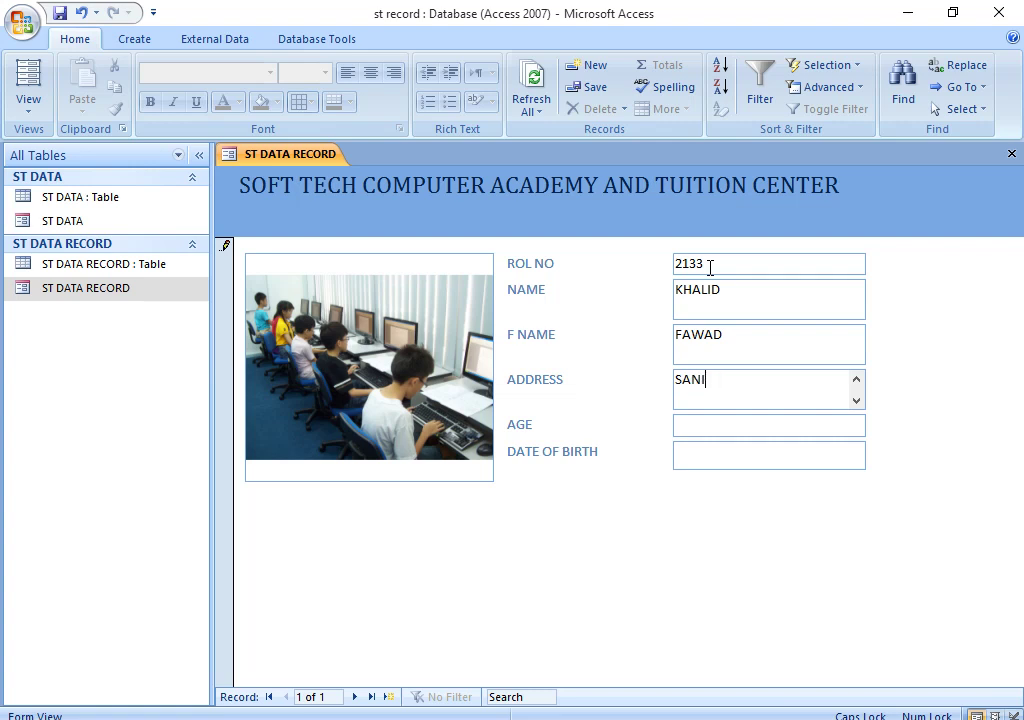
{"action": "key", "text": "Tab"}
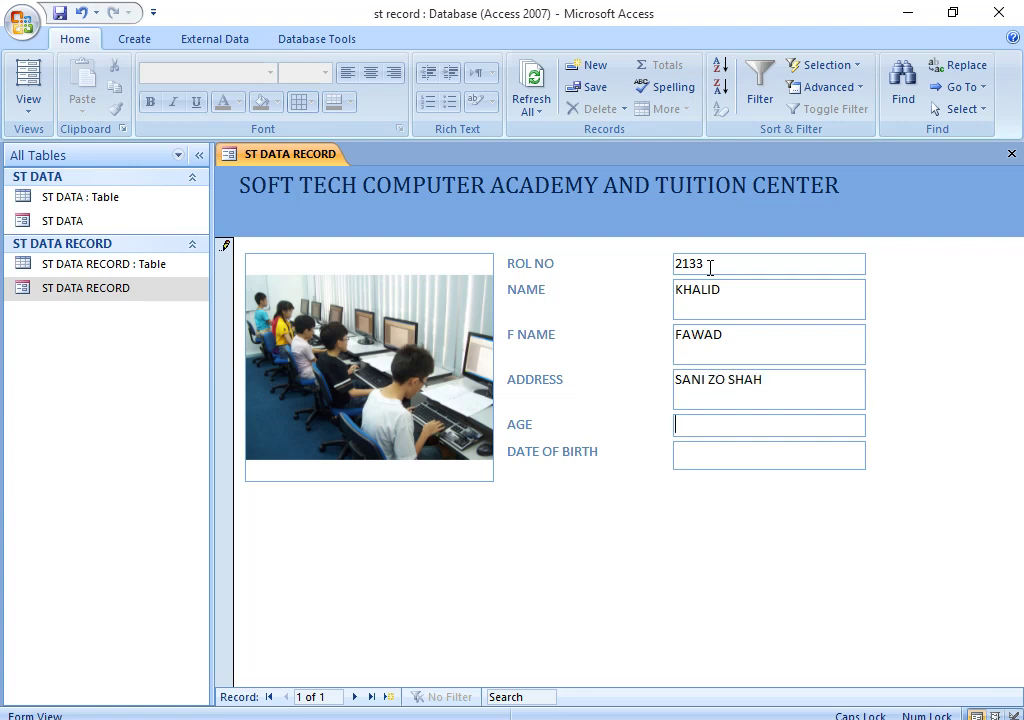
{"action": "type", "text": "19"}
{"action": "key", "text": "Tab"}
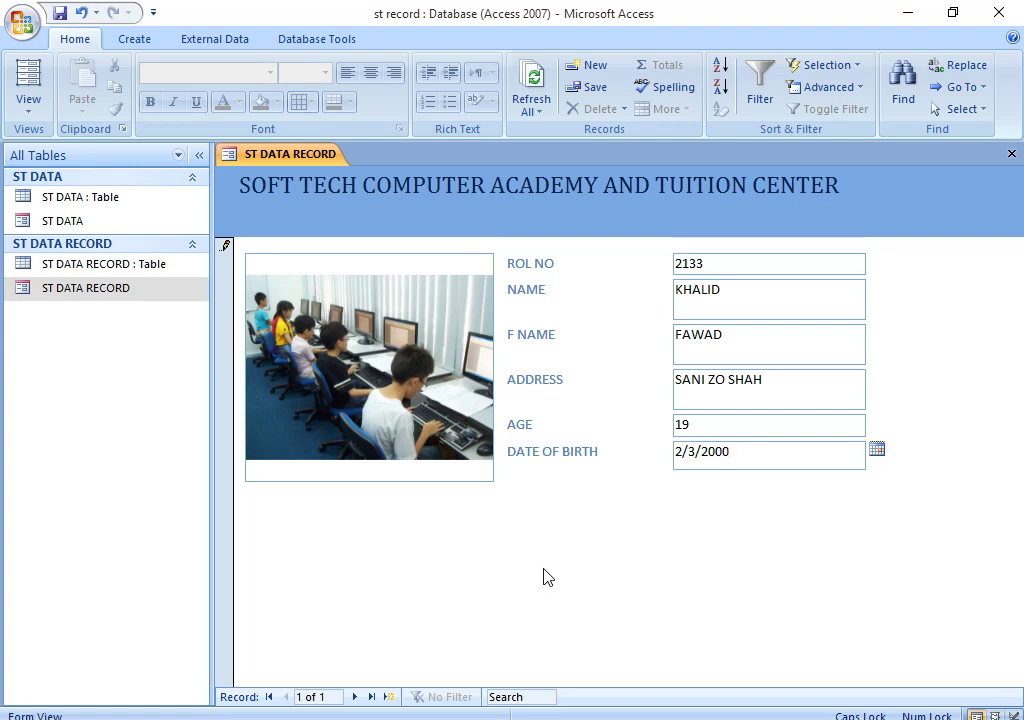
{"action": "right_click", "coordinate": [295, 153]}
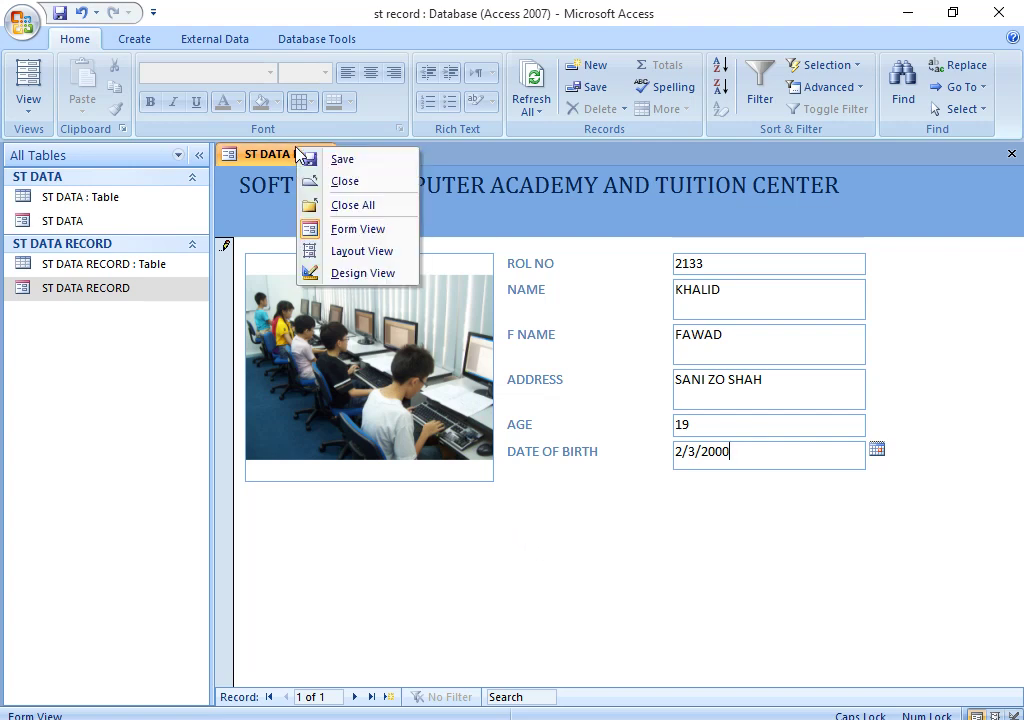
- In Design View, add a Next Record arrow button below the student fields
{"action": "left_click", "coordinate": [375, 275]}
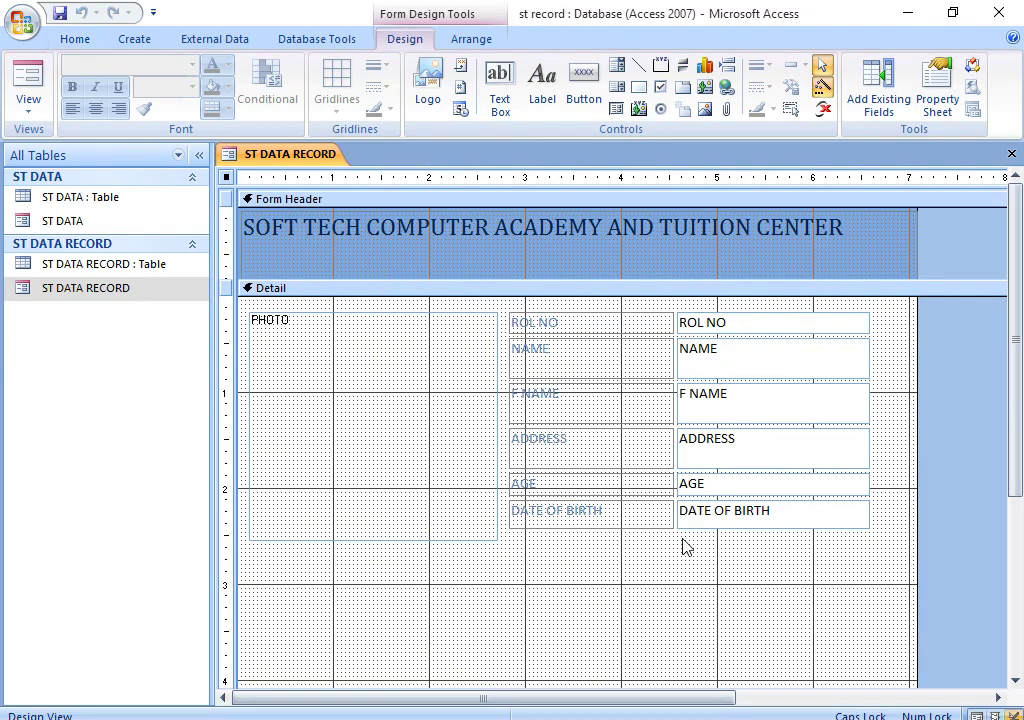
{"action": "left_click", "coordinate": [584, 86]}
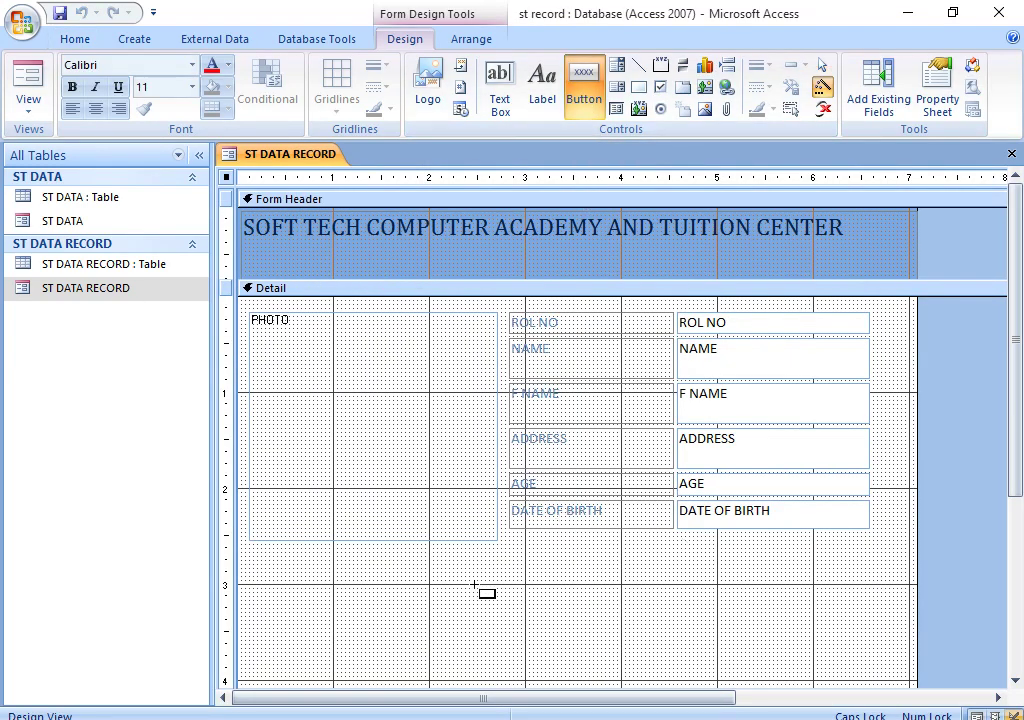
{"action": "left_click_drag", "start_coordinate": [477, 586], "coordinate": [515, 628]}
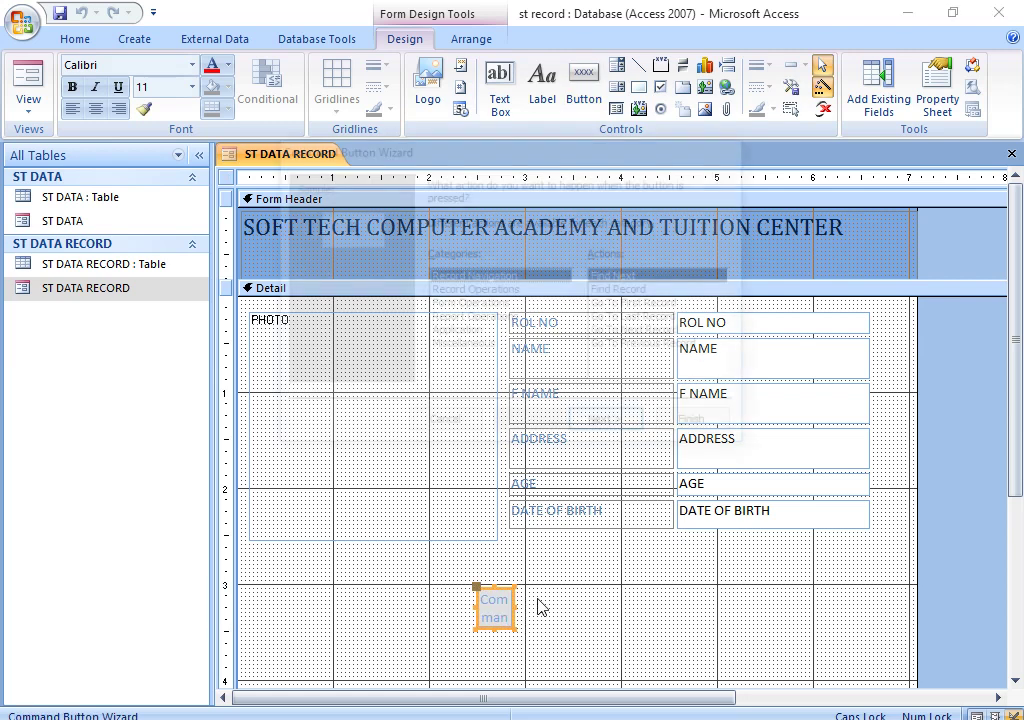
{"action": "left_click", "coordinate": [630, 332]}
{"action": "left_click", "coordinate": [626, 425]}
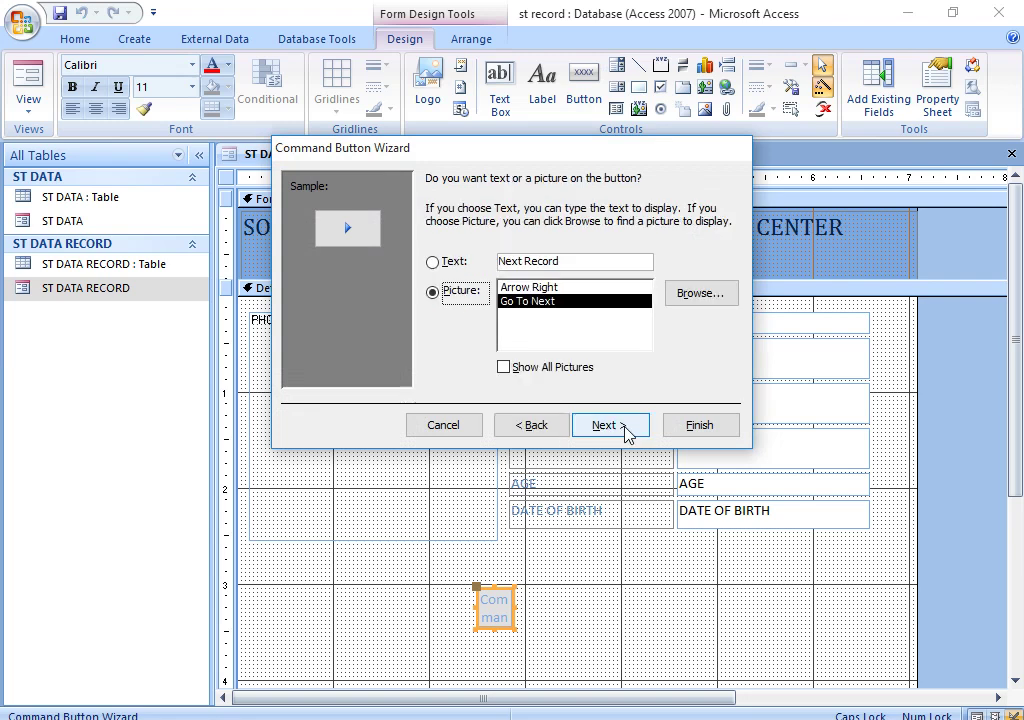
{"action": "left_click", "coordinate": [626, 427]}
{"action": "left_click", "coordinate": [694, 428]}
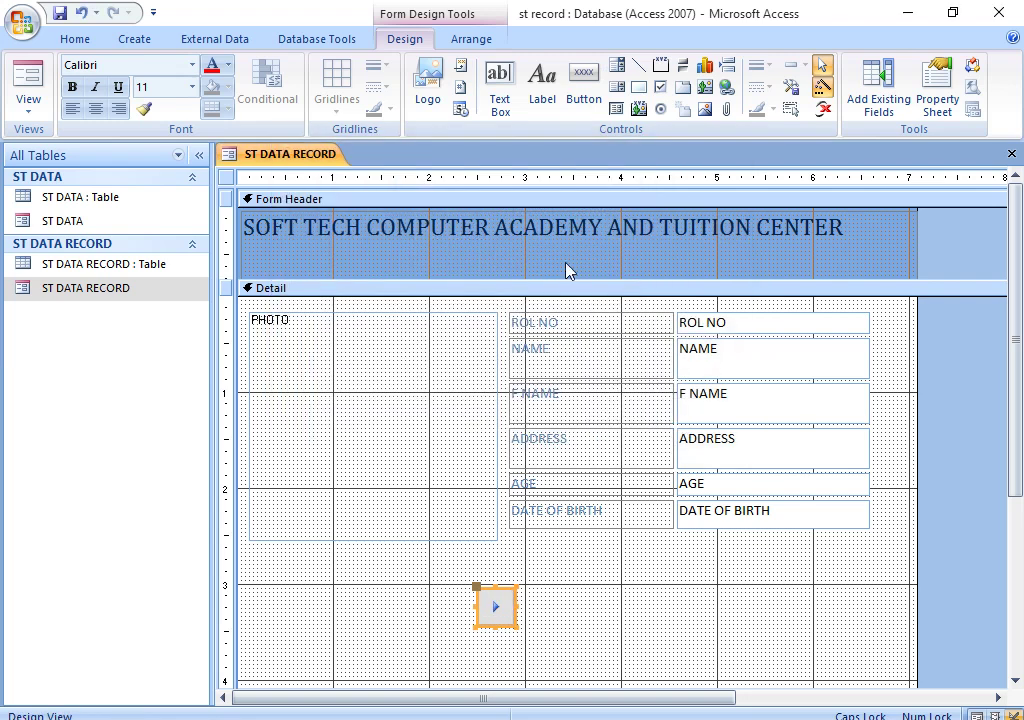
- Add a Previous Record arrow button beside the next-record button
{"action": "left_click", "coordinate": [583, 97]}
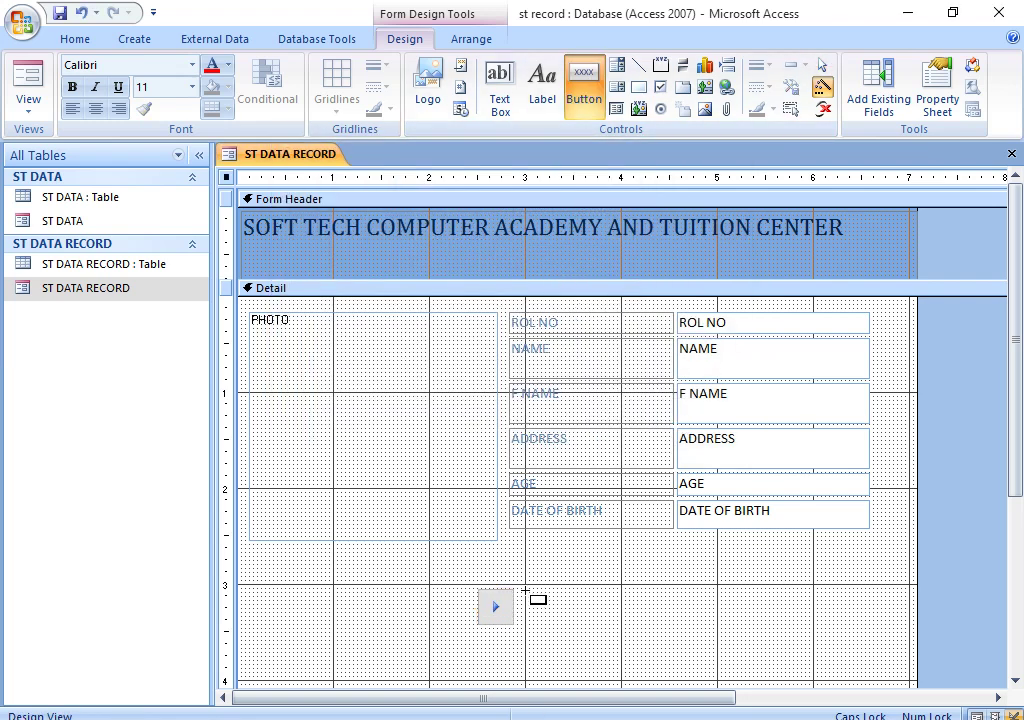
{"action": "left_click_drag", "start_coordinate": [522, 592], "coordinate": [554, 622]}
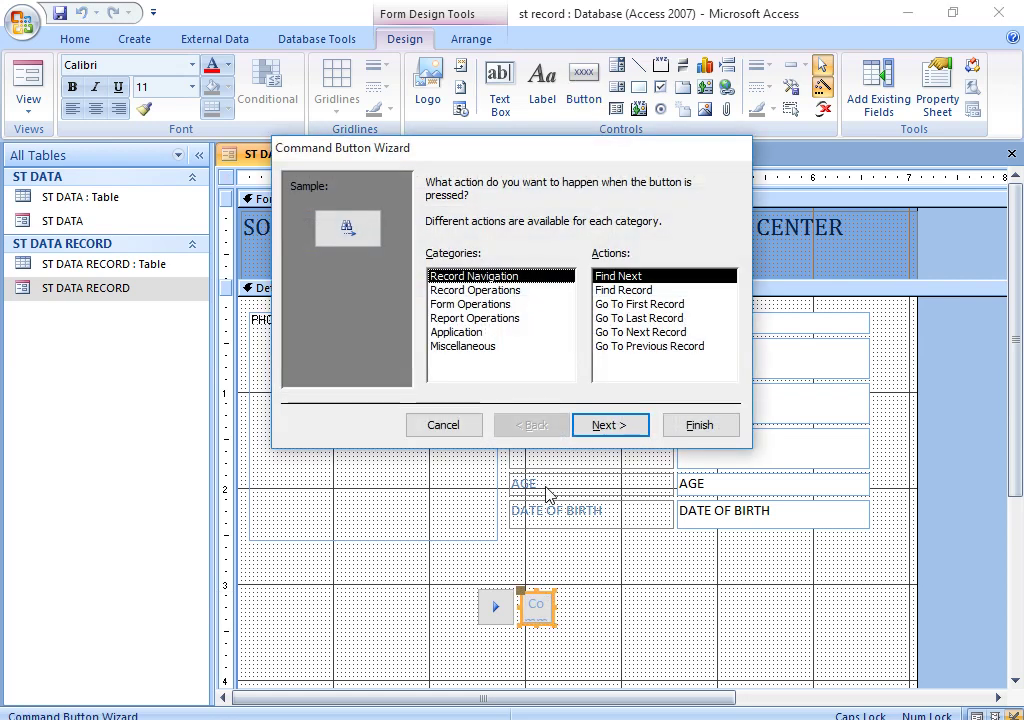
{"action": "double_click", "coordinate": [645, 346]}
{"action": "left_click", "coordinate": [621, 426]}
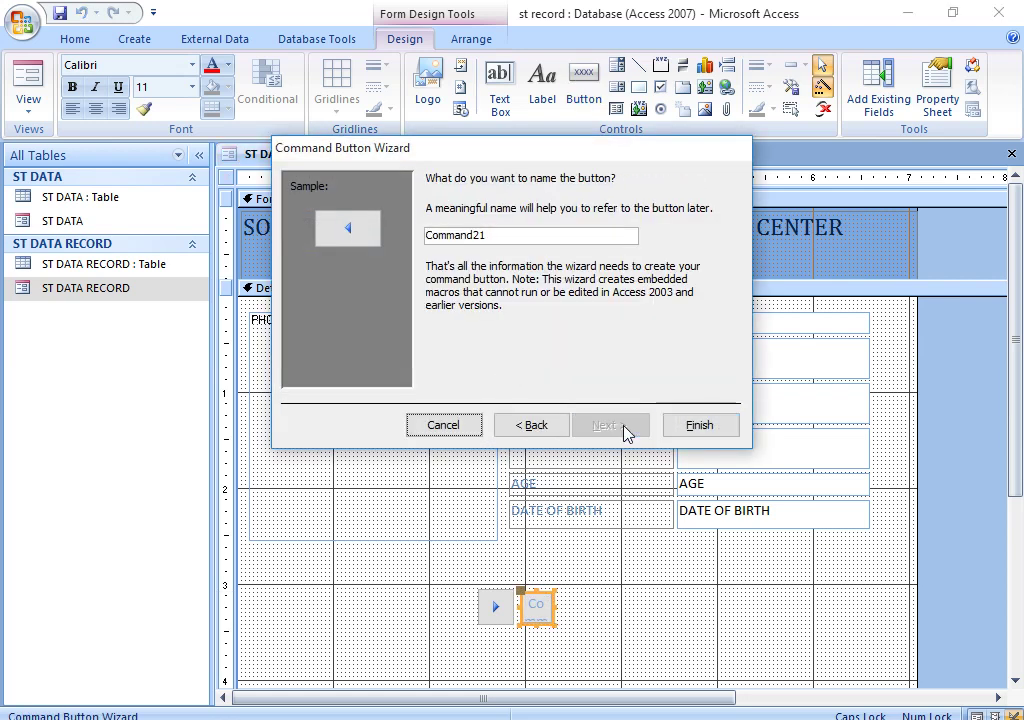
{"action": "left_click", "coordinate": [697, 428]}
{"action": "left_click", "coordinate": [590, 613]}
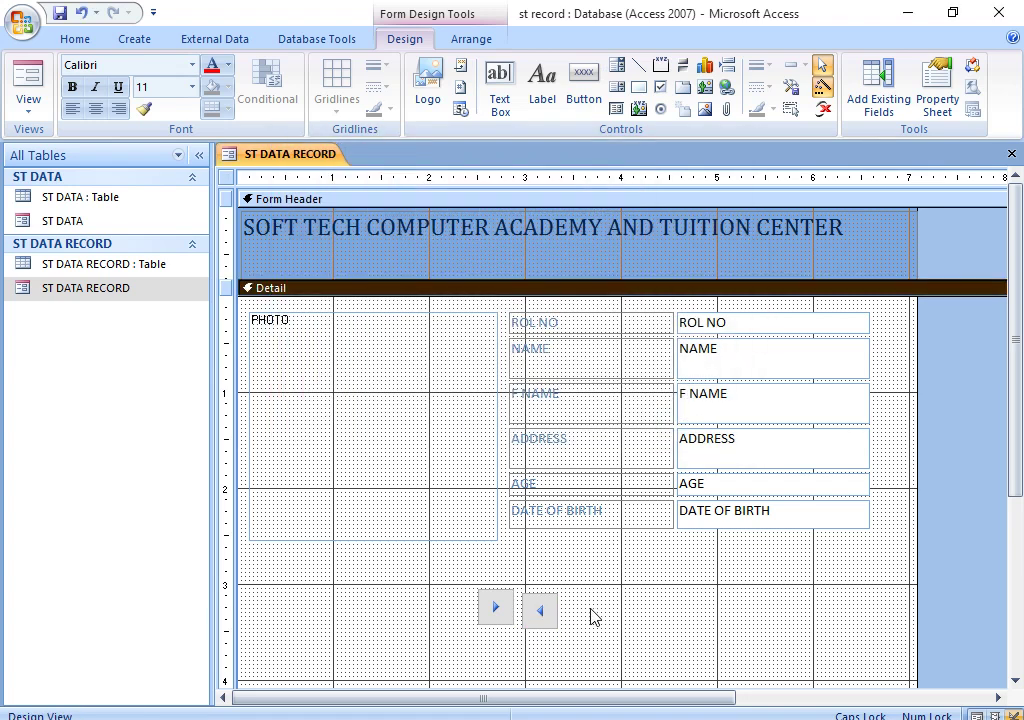
{"action": "left_click", "coordinate": [546, 613]}
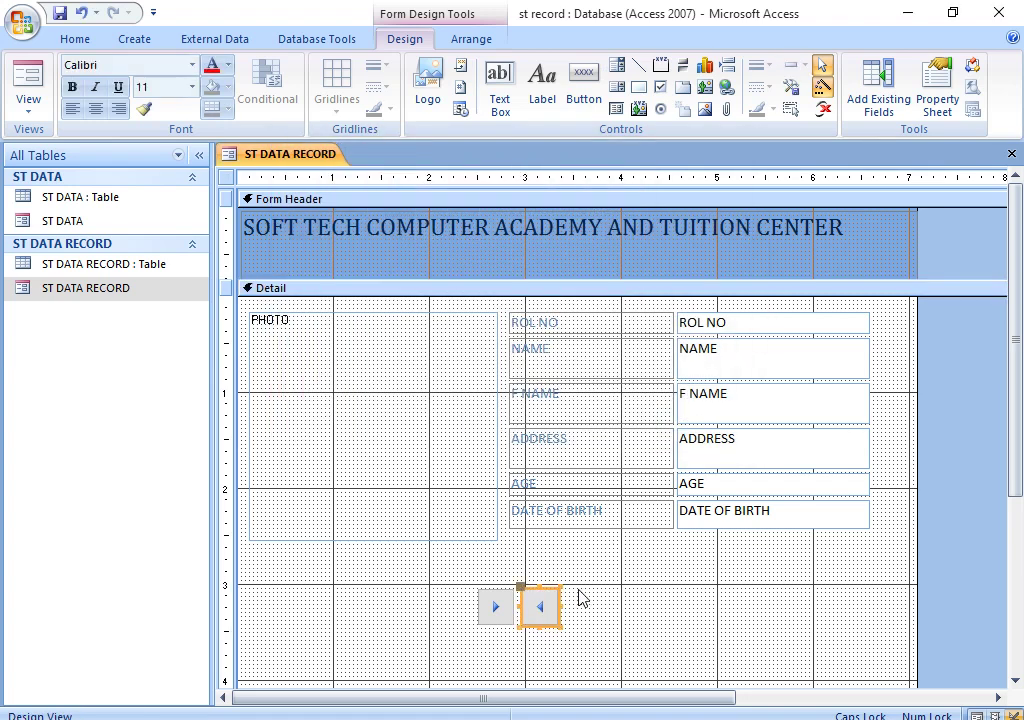
{"action": "left_click", "coordinate": [590, 607]}
- Add a Print Record button with the printer picture next to the arrow buttons
{"action": "left_click", "coordinate": [590, 99]}
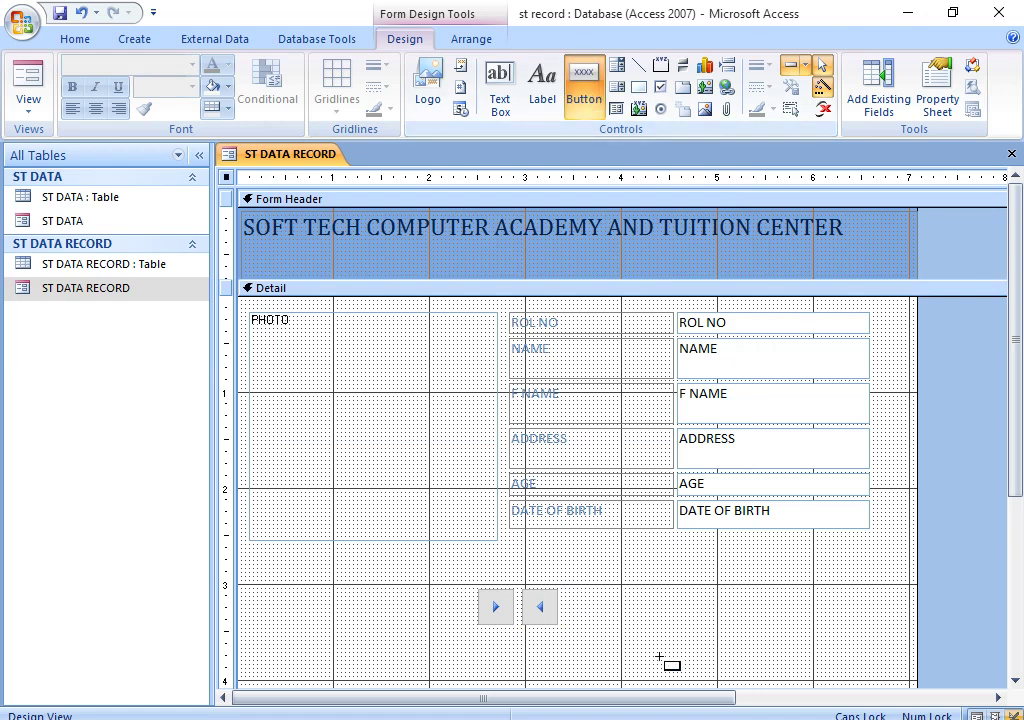
{"action": "left_click_drag", "start_coordinate": [567, 590], "coordinate": [603, 623]}
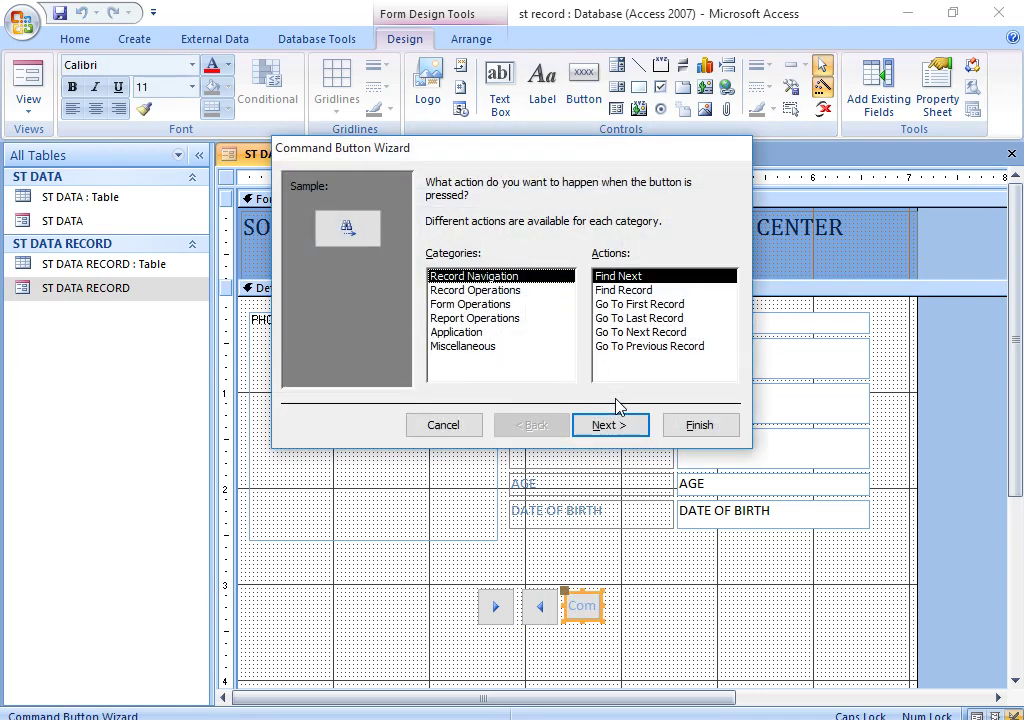
{"action": "left_click", "coordinate": [450, 290]}
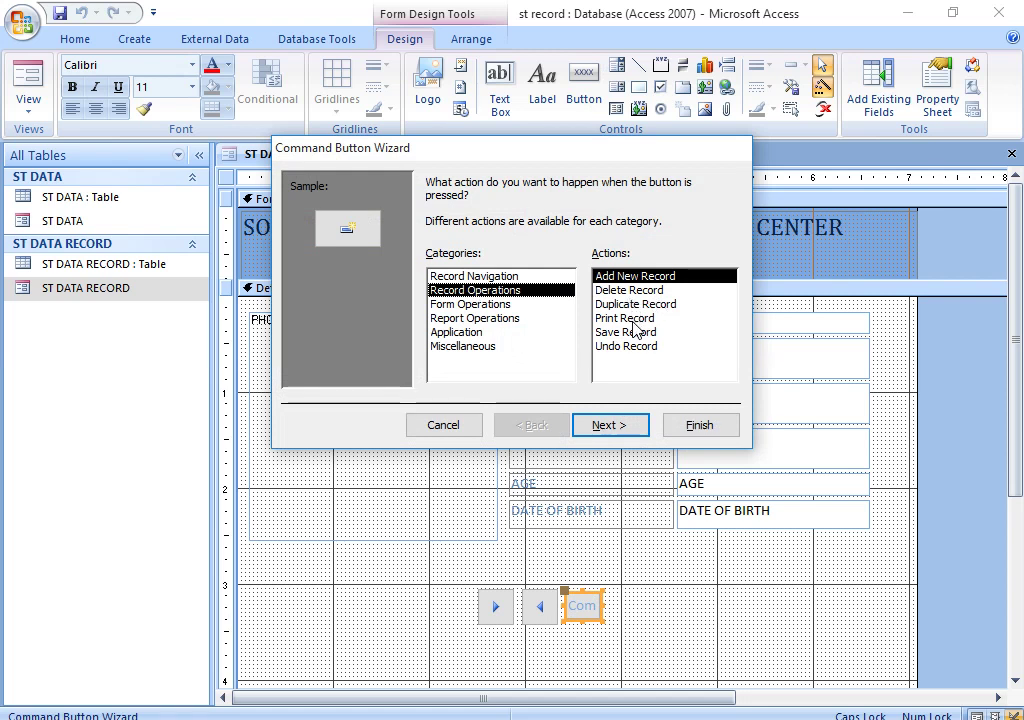
{"action": "left_click", "coordinate": [626, 318]}
{"action": "left_click", "coordinate": [620, 425]}
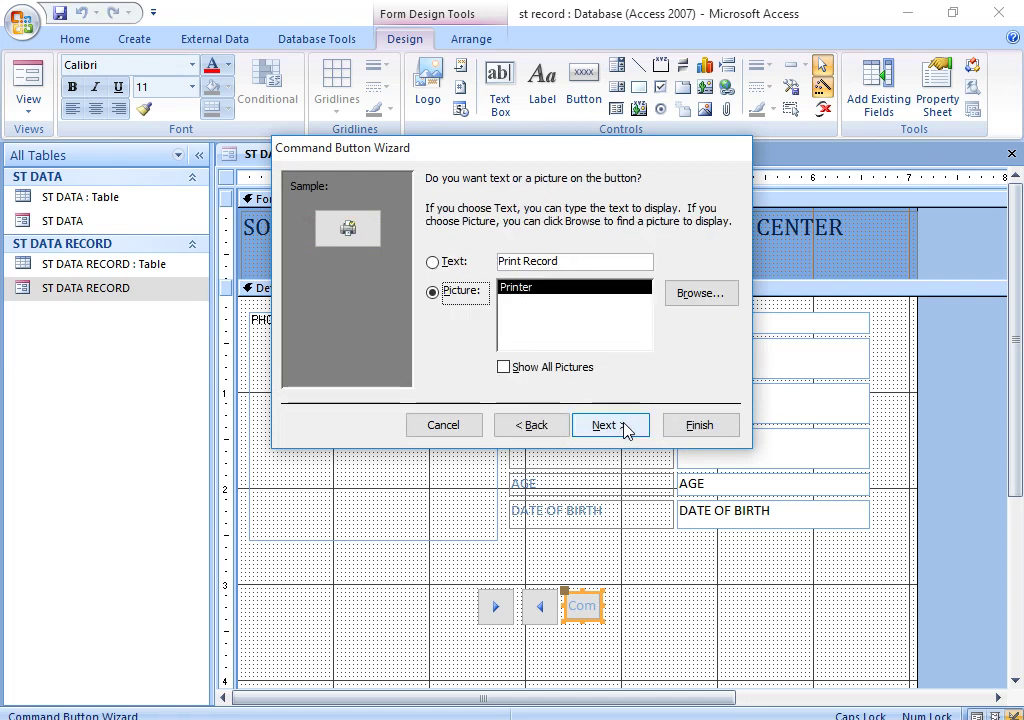
{"action": "left_click", "coordinate": [622, 426]}
{"action": "left_click", "coordinate": [692, 430]}
{"action": "left_click", "coordinate": [686, 562]}
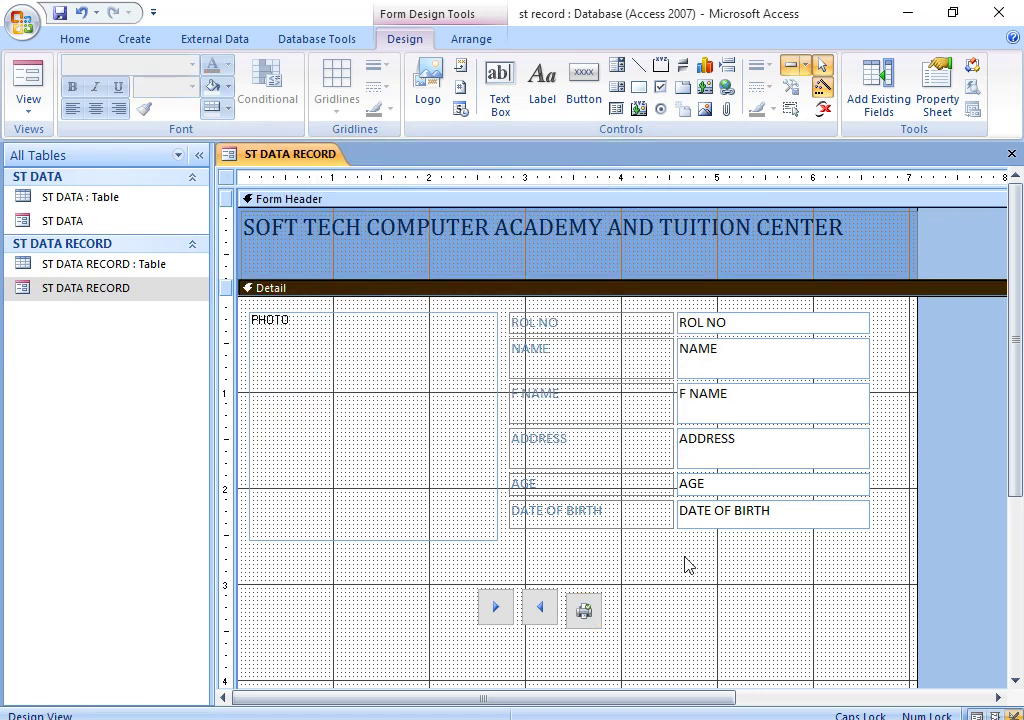
- Add a Save Record button with its default picture beside the print button
{"action": "left_click", "coordinate": [584, 92]}
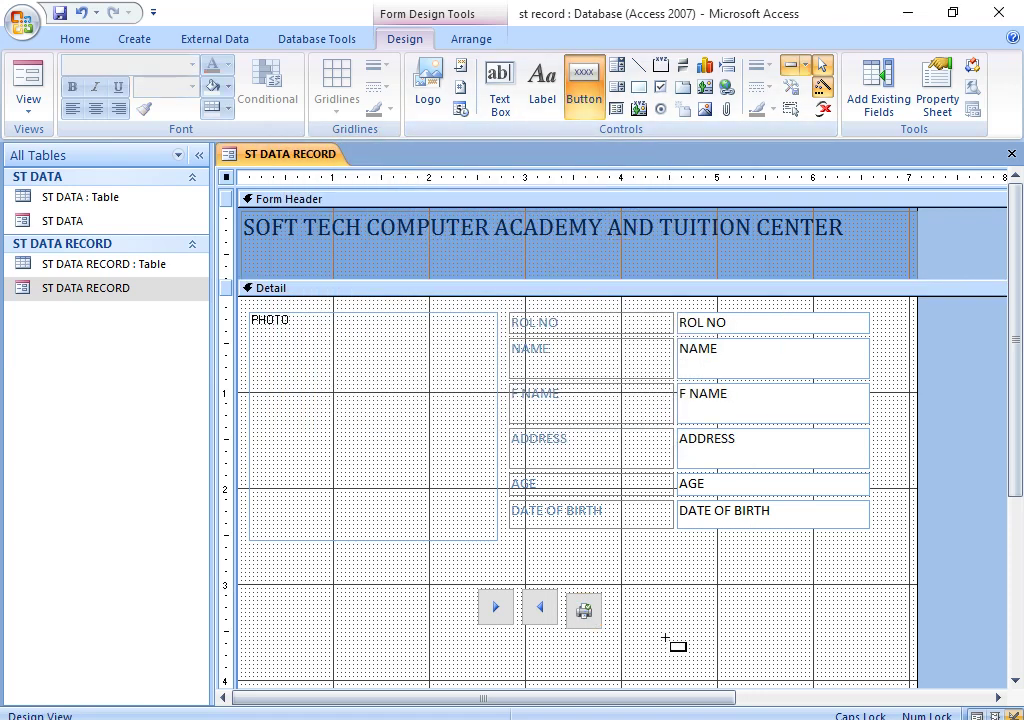
{"action": "left_click_drag", "start_coordinate": [619, 598], "coordinate": [650, 630]}
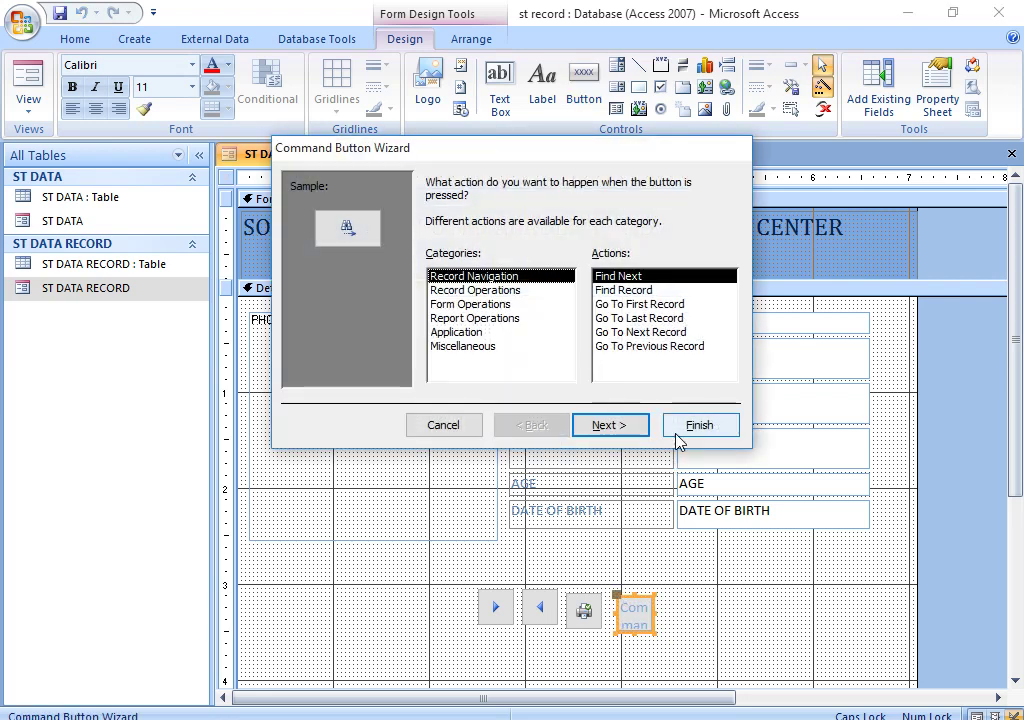
{"action": "left_click", "coordinate": [507, 304]}
{"action": "left_click", "coordinate": [505, 290]}
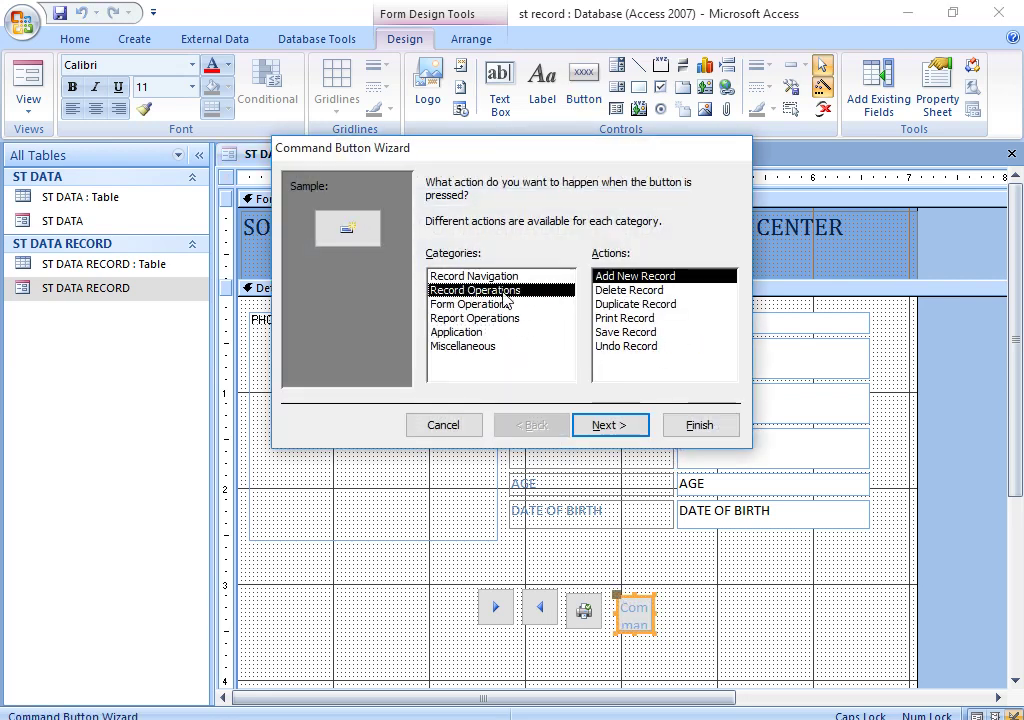
{"action": "left_click", "coordinate": [630, 334]}
{"action": "left_click", "coordinate": [617, 426]}
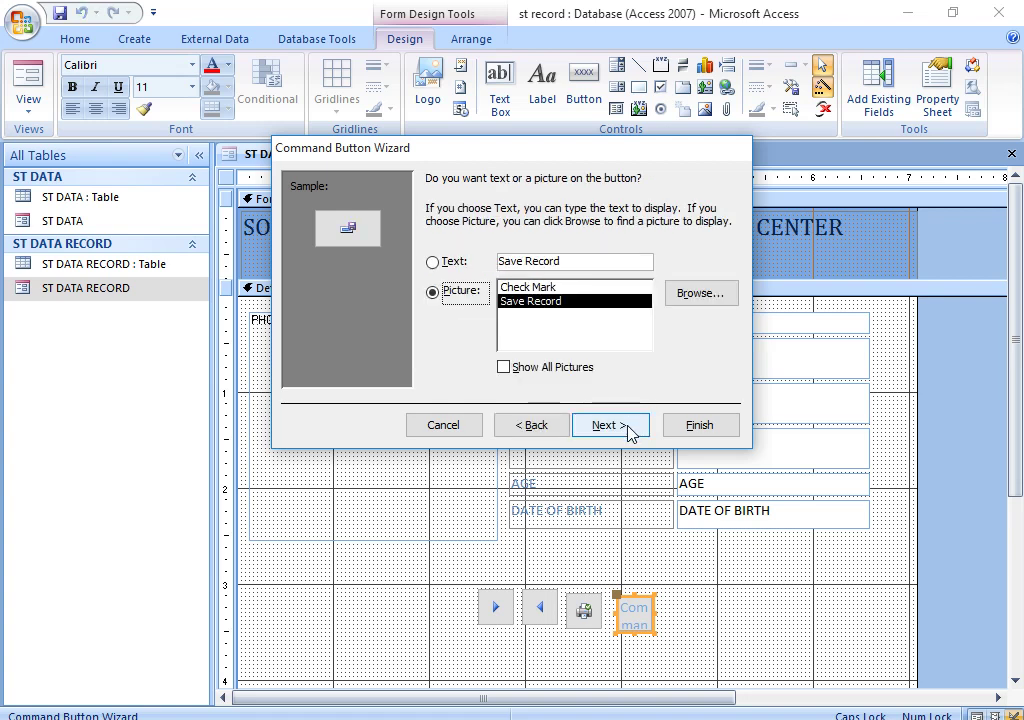
{"action": "left_click", "coordinate": [631, 431]}
{"action": "left_click", "coordinate": [713, 435]}
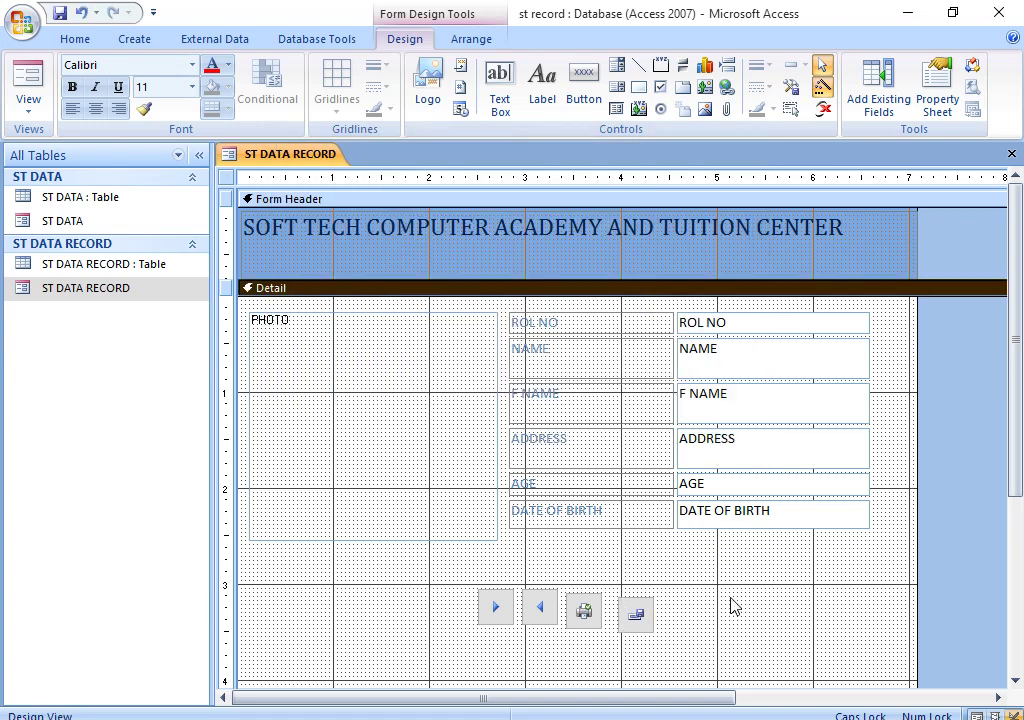
{"action": "left_click", "coordinate": [590, 100]}
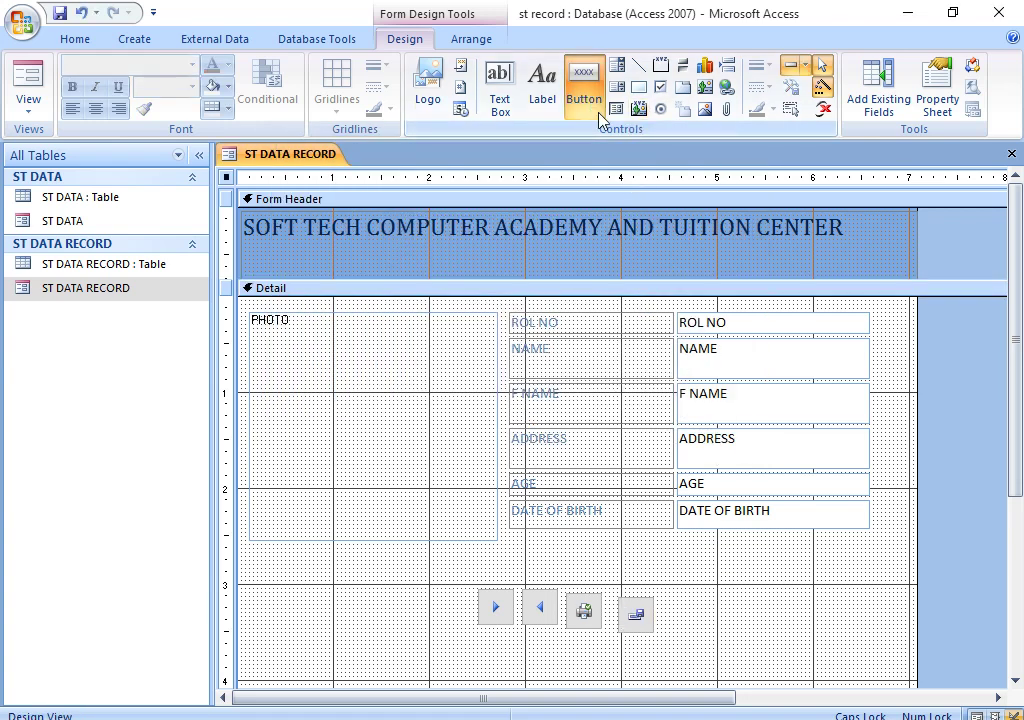
- Add a Delete Record picture button to the right of the save button
{"action": "left_click_drag", "start_coordinate": [665, 597], "coordinate": [703, 628]}
{"action": "left_click", "coordinate": [512, 290]}
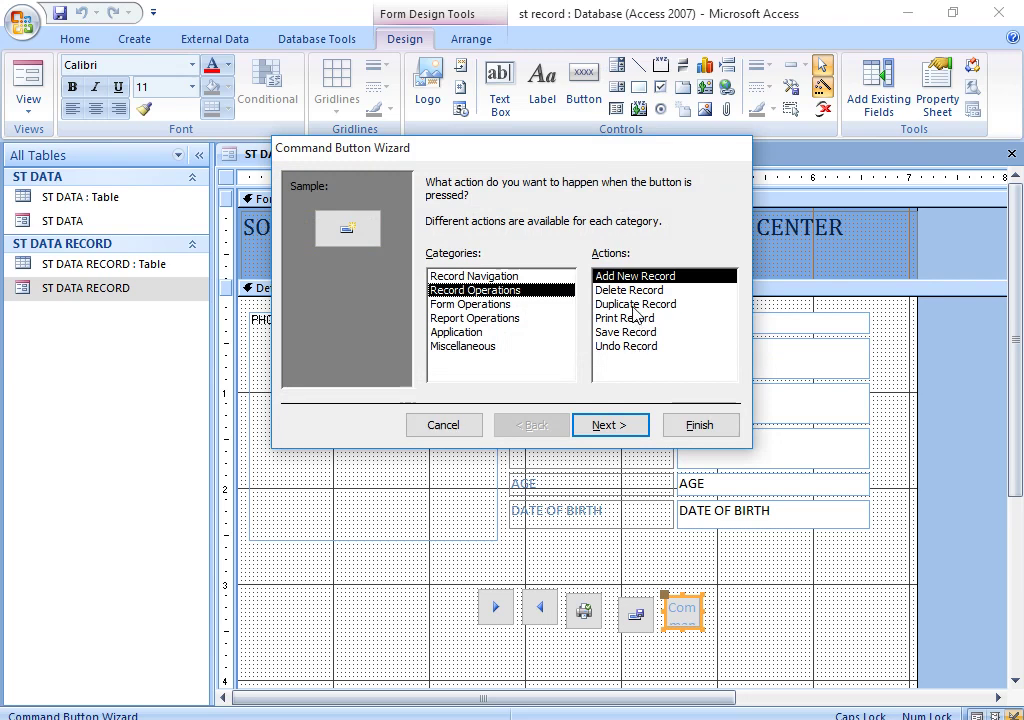
{"action": "left_click", "coordinate": [622, 304]}
{"action": "left_click", "coordinate": [625, 290]}
{"action": "left_click", "coordinate": [630, 435]}
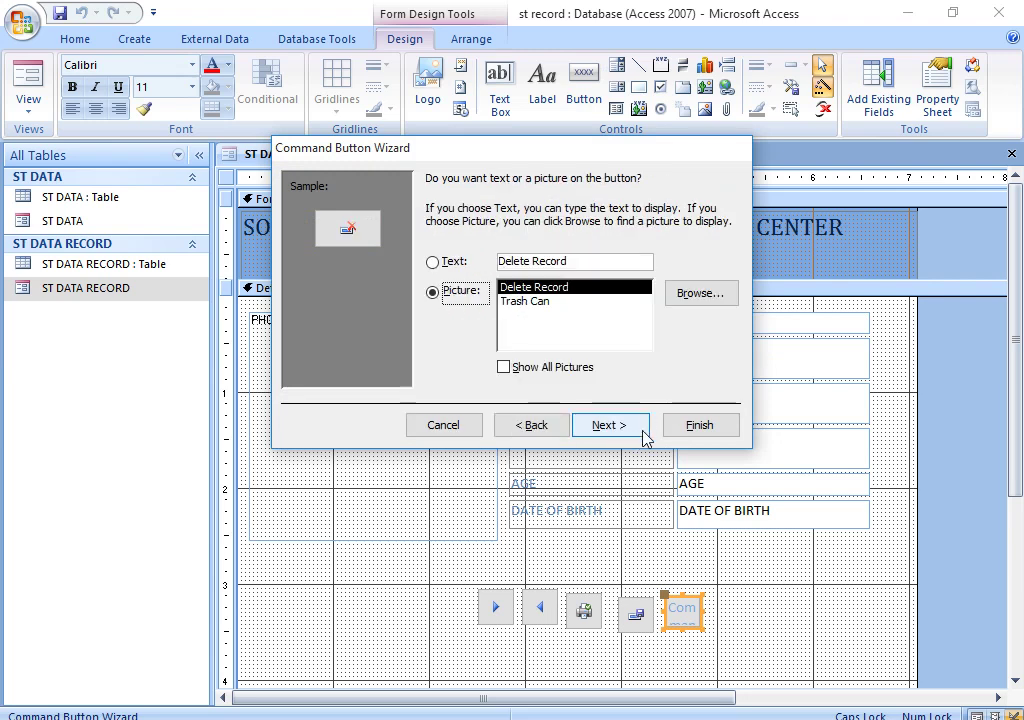
{"action": "left_click", "coordinate": [622, 428]}
{"action": "left_click", "coordinate": [697, 425]}
- Nudge the Print button slightly right so the button row lines up
{"action": "left_click", "coordinate": [763, 633]}
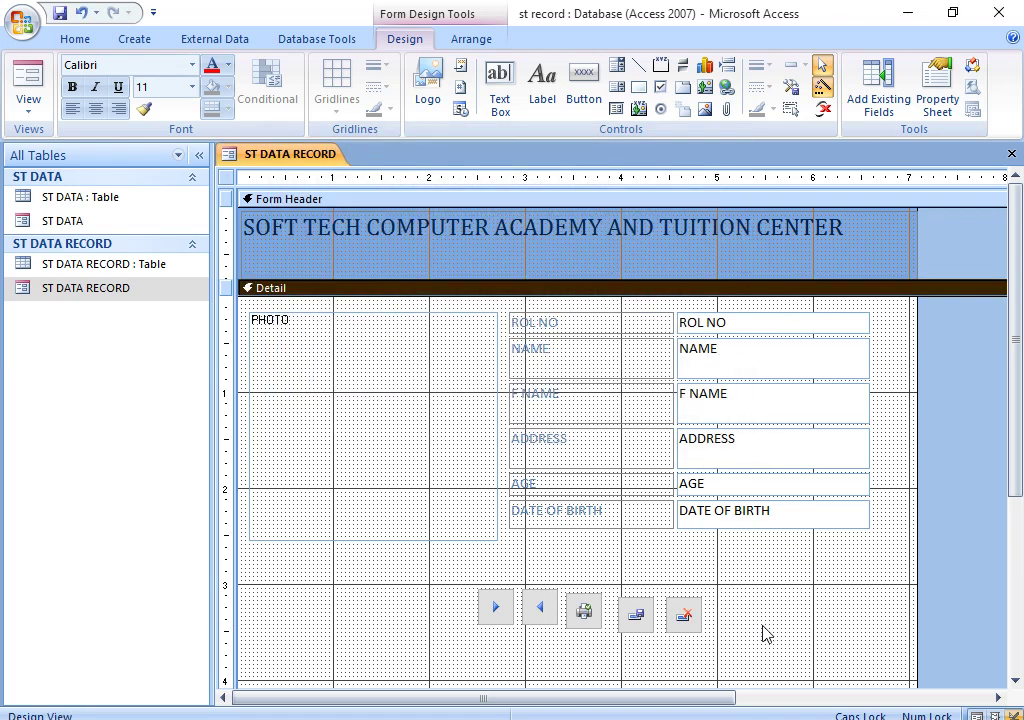
{"action": "left_click", "coordinate": [638, 617]}
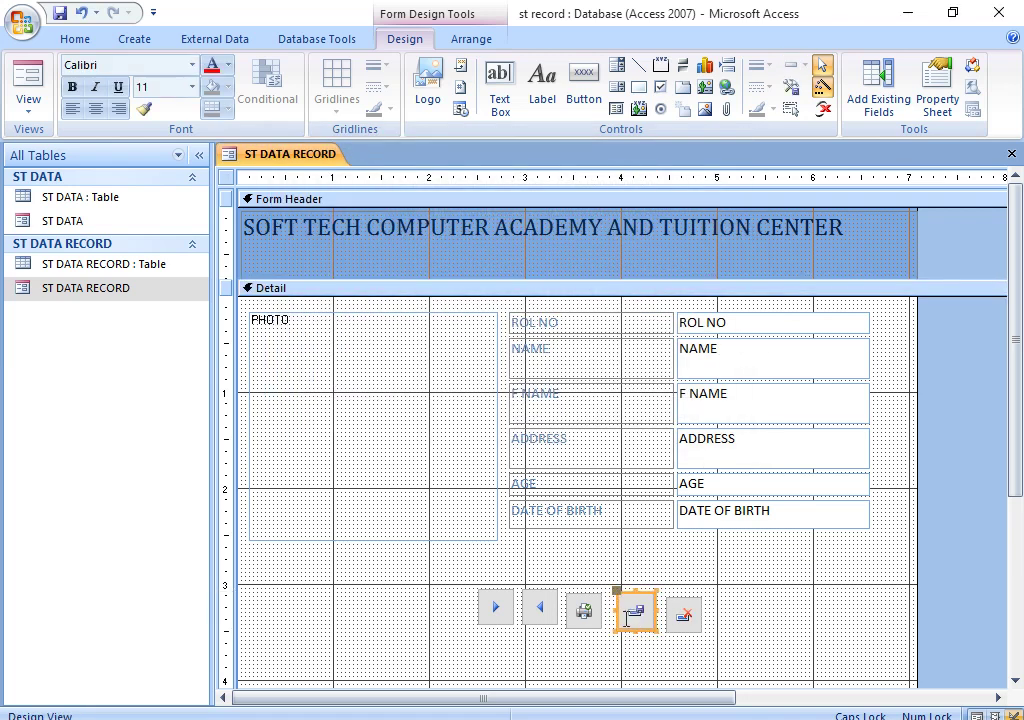
{"action": "left_click", "coordinate": [588, 620]}
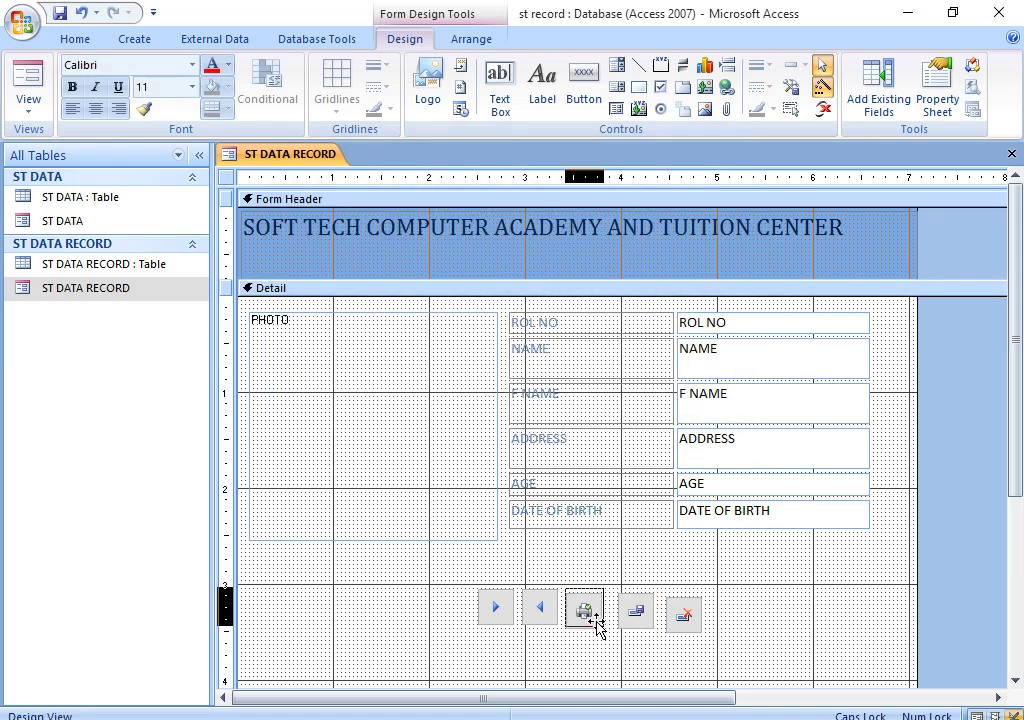
{"action": "left_click_drag", "start_coordinate": [594, 618], "coordinate": [598, 620]}
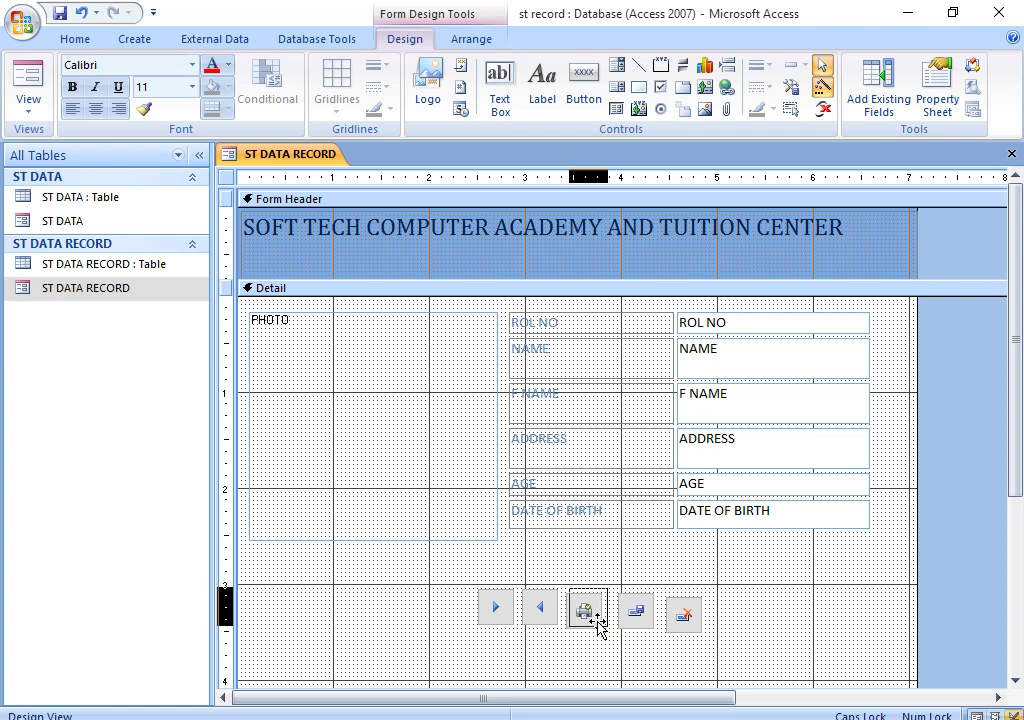
{"action": "left_click", "coordinate": [650, 626]}
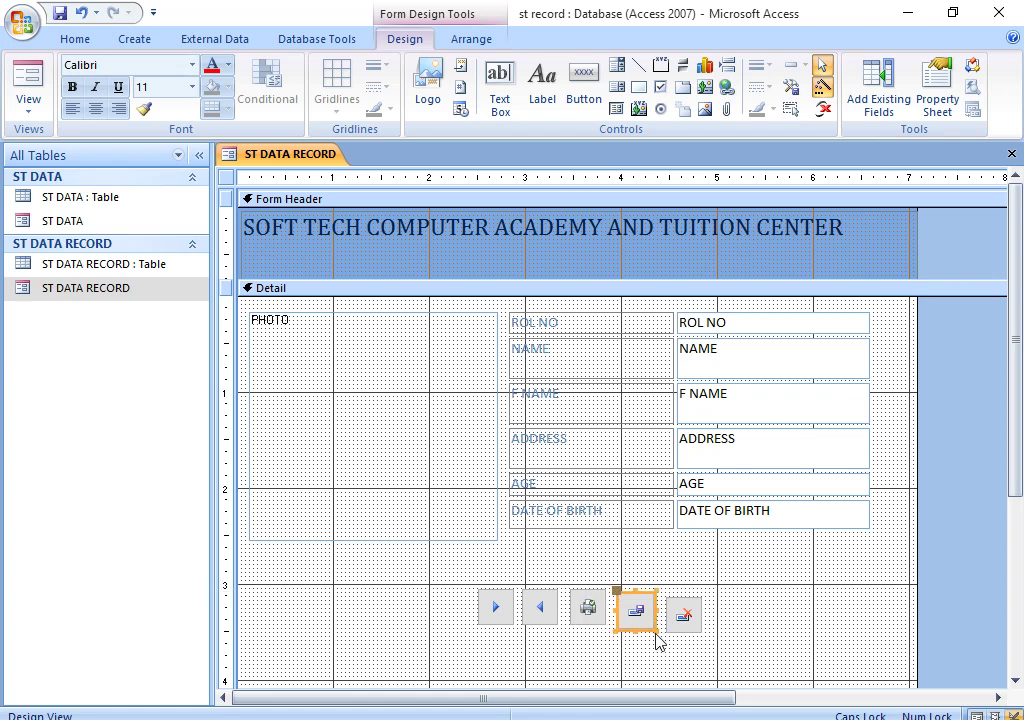
{"action": "left_click", "coordinate": [686, 622]}
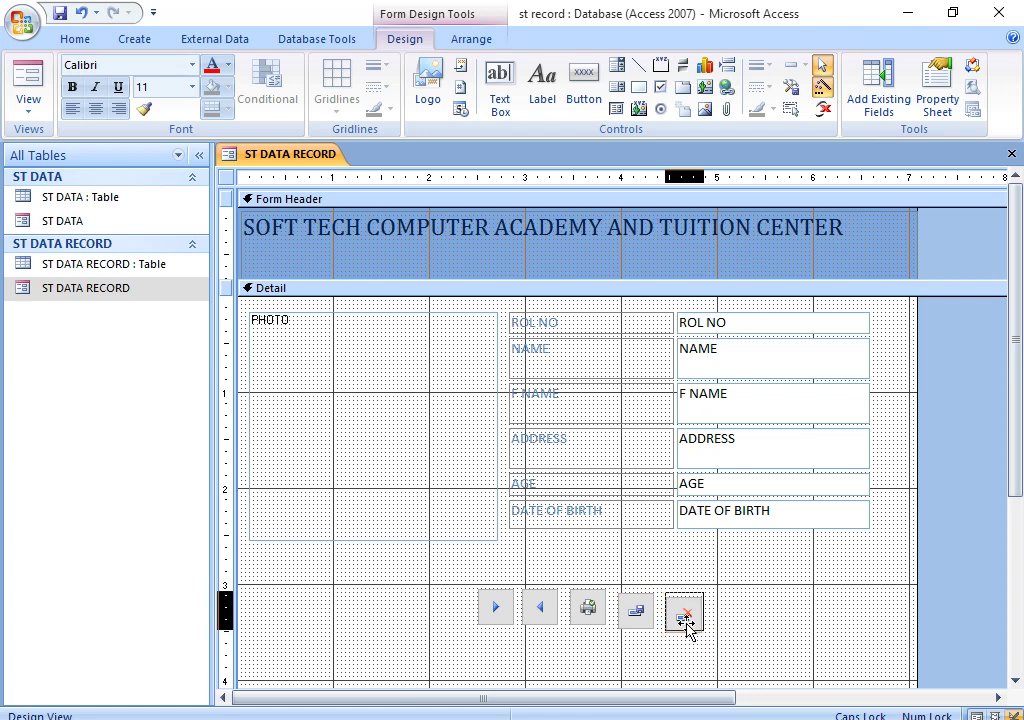
{"action": "left_click", "coordinate": [718, 628]}
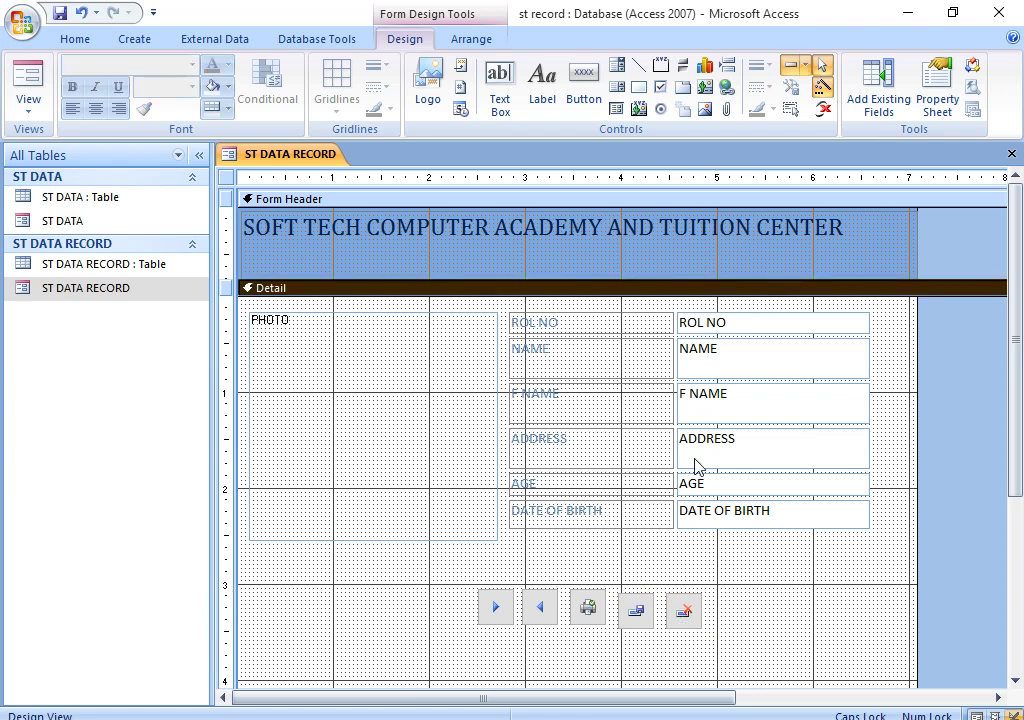
- Switch the form to Form View and move to a new blank record
{"action": "right_click", "coordinate": [298, 155]}
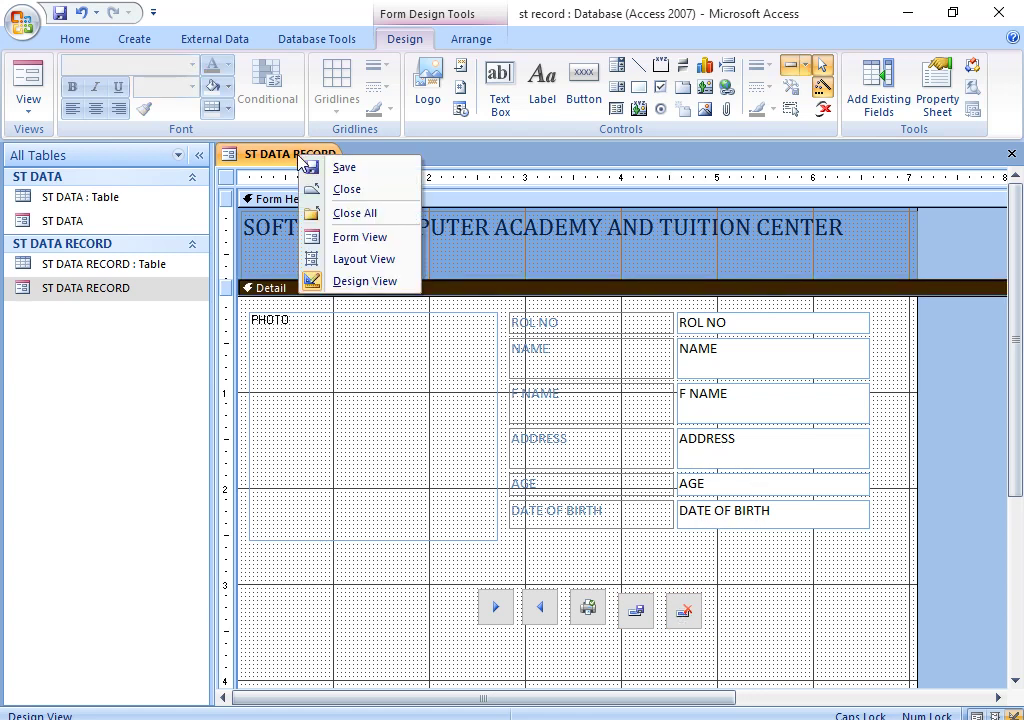
{"action": "left_click", "coordinate": [377, 243]}
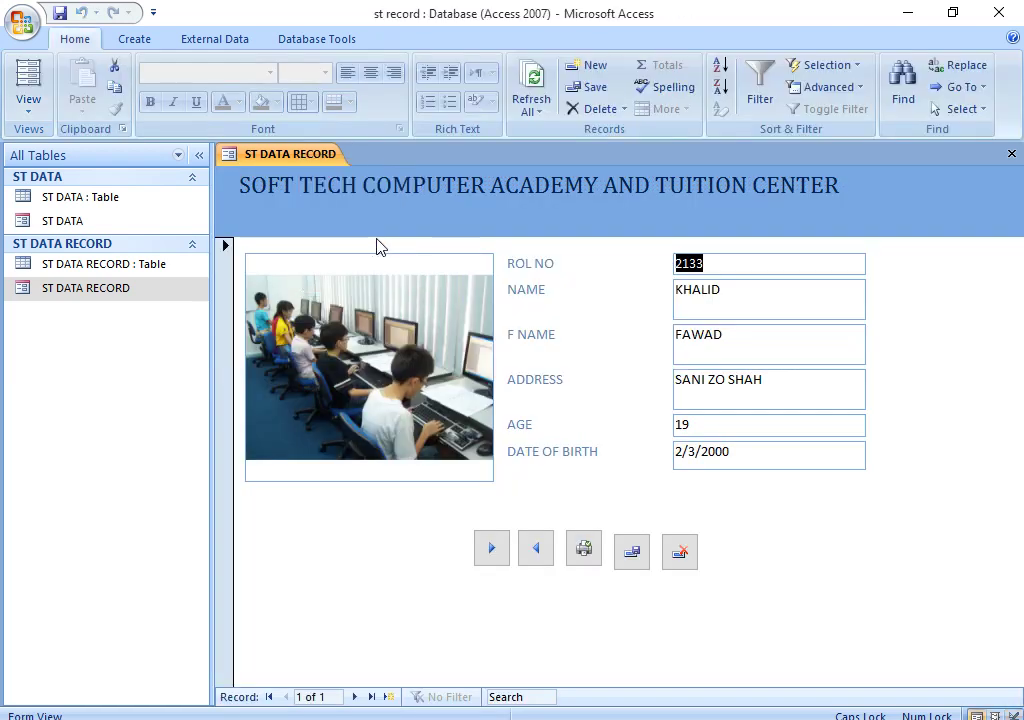
{"action": "left_click", "coordinate": [493, 554]}
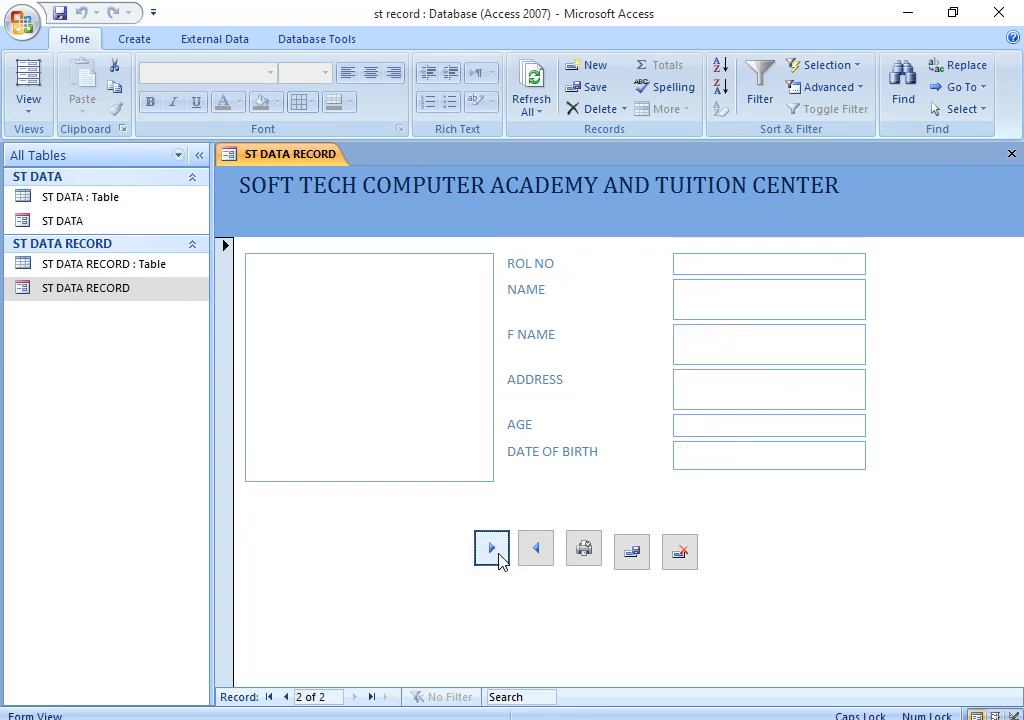
{"action": "left_click", "coordinate": [697, 267]}
{"action": "type", "text": "13"}
{"action": "key", "text": "Tab"}
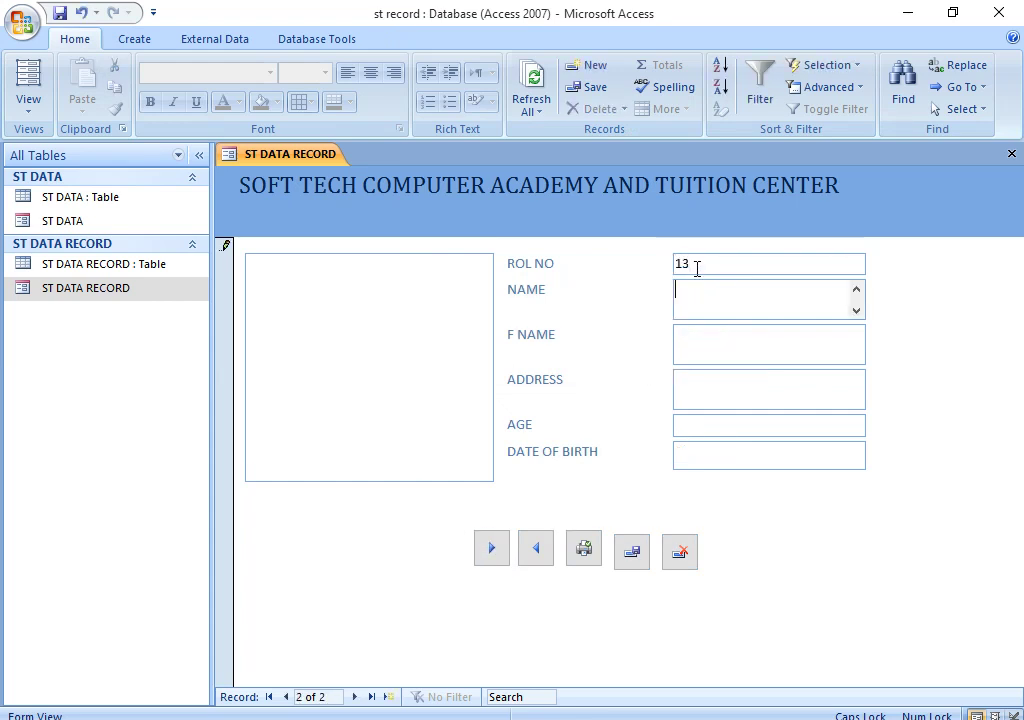
{"action": "type", "text": "IMRAN"}
{"action": "key", "text": "Tab"}
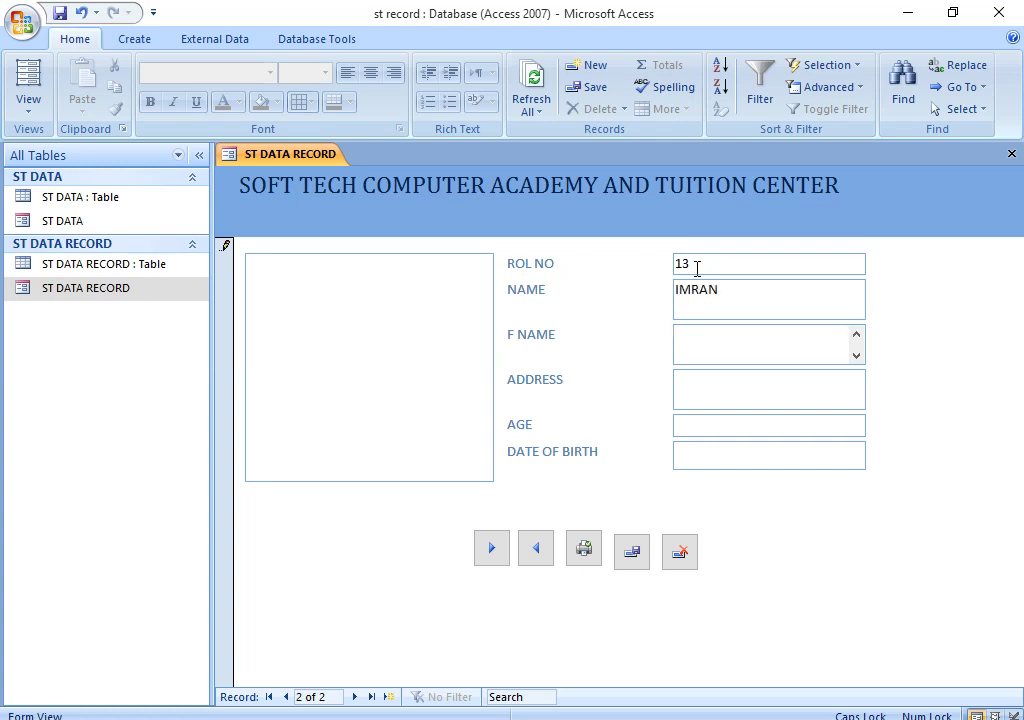
{"action": "type", "text": "DAWOOOD"}
{"action": "key", "text": "Tab"}
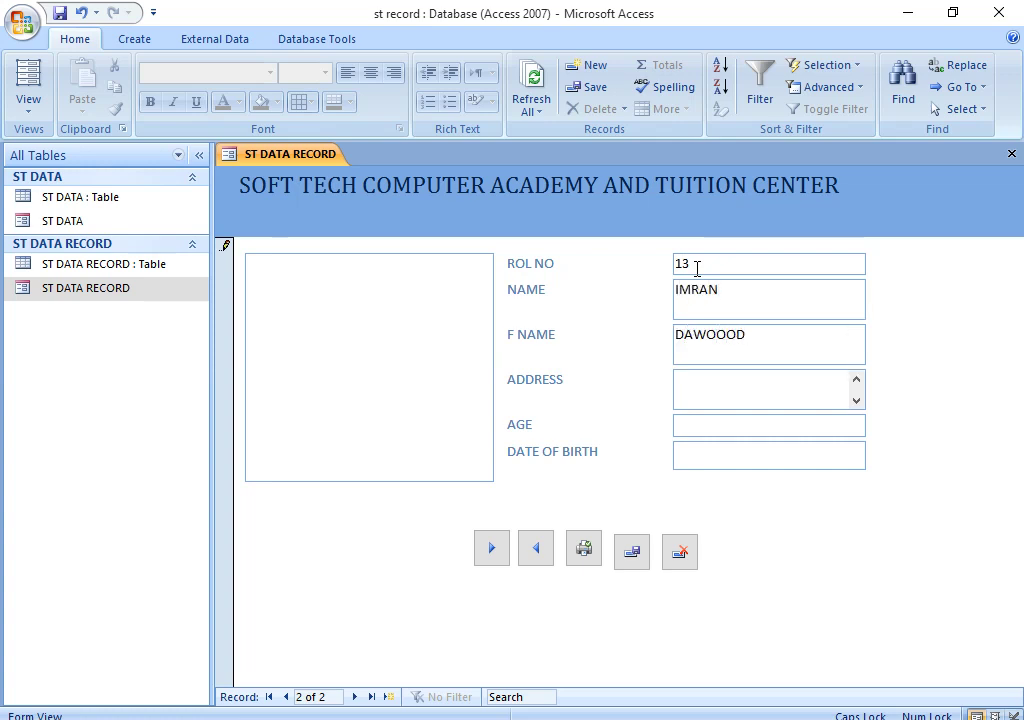
{"action": "left_click", "coordinate": [726, 337]}
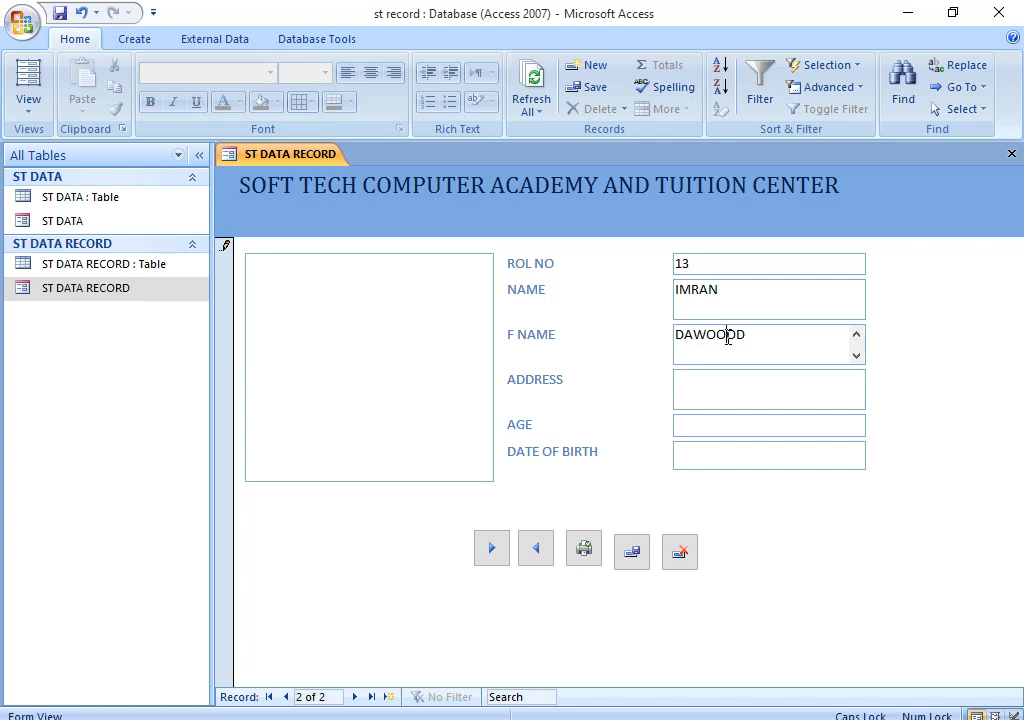
{"action": "left_click", "coordinate": [711, 385]}
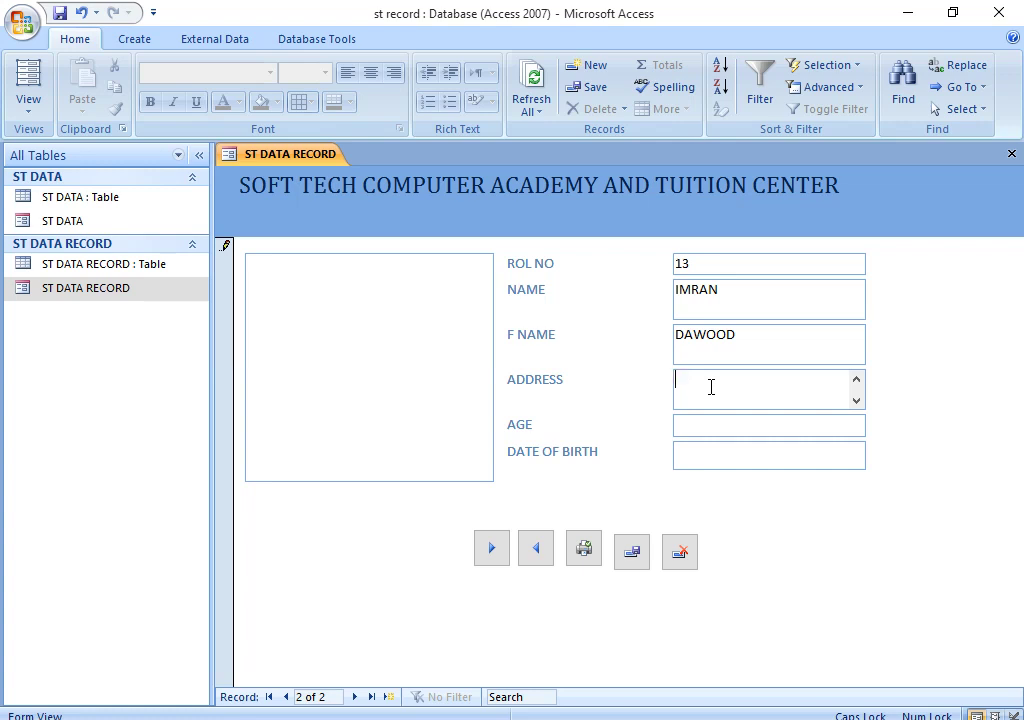
{"action": "key", "text": "Tab"}
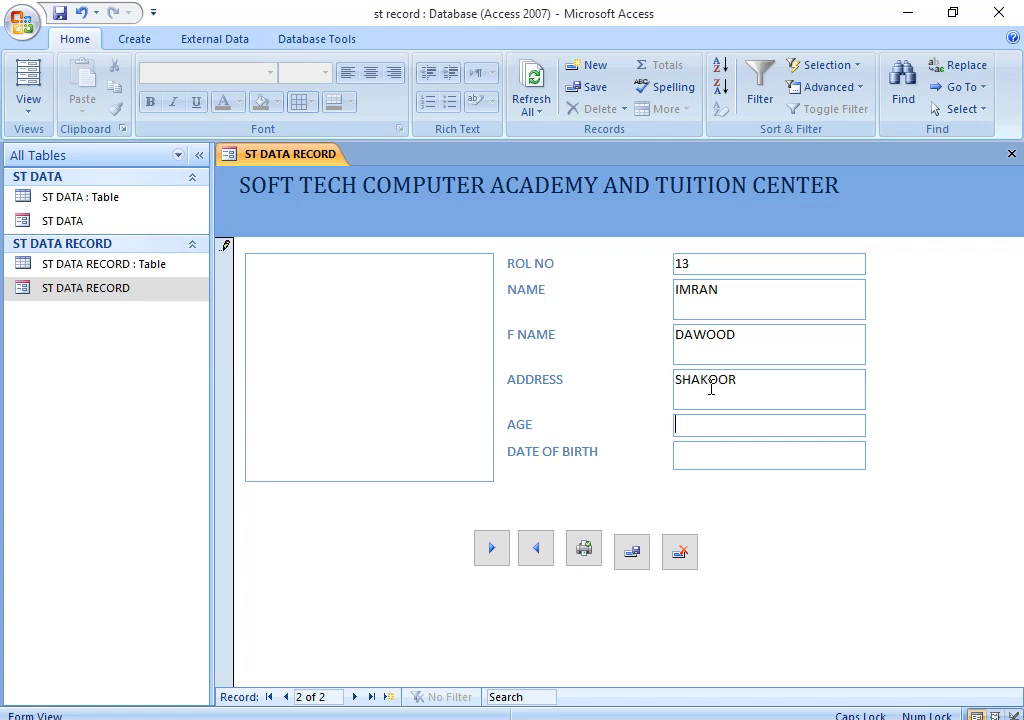
{"action": "type", "text": "18"}
{"action": "key", "text": "Tab"}
{"action": "type", "text": "4/2/2"}
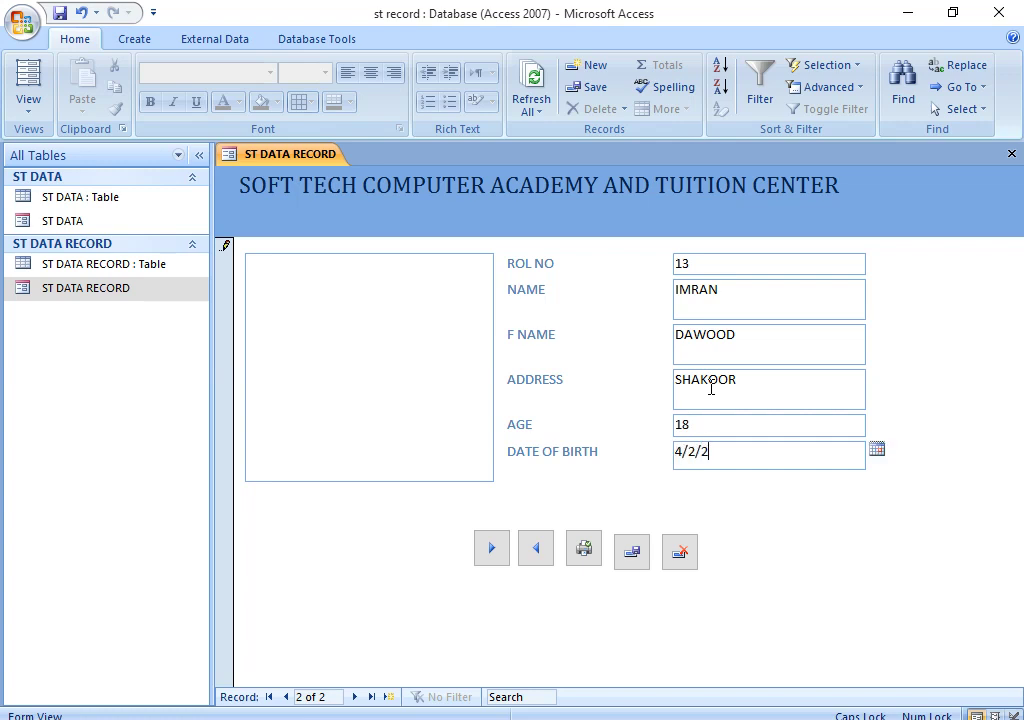
{"action": "type", "text": "001"}
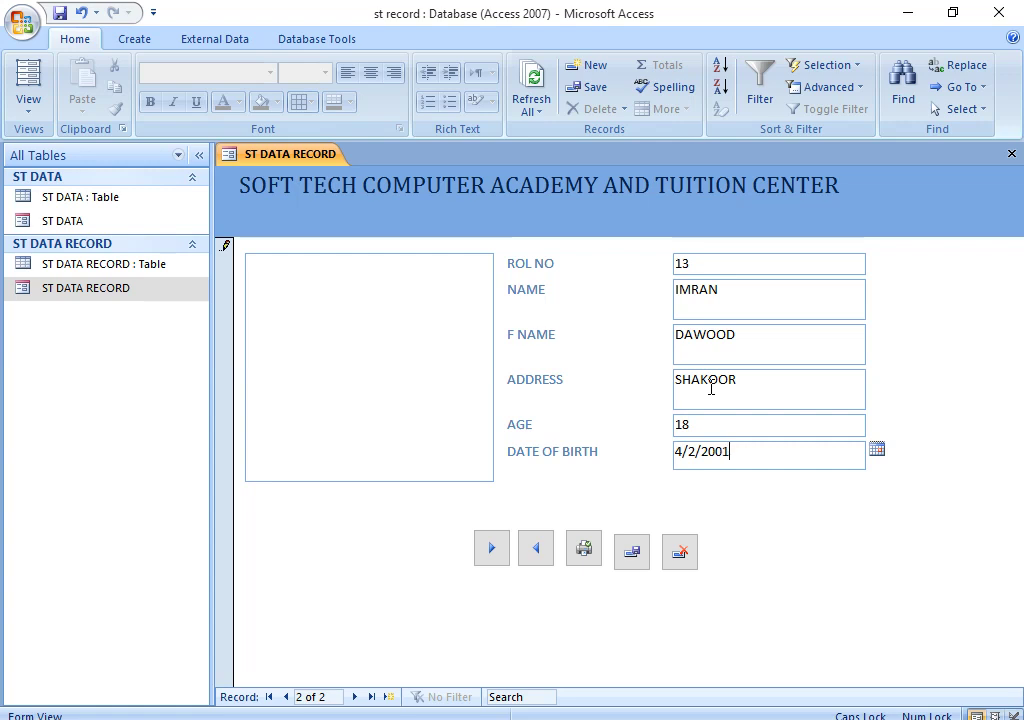
- Attach the classroom JPG to the second record's photo box and save the record
{"action": "left_click", "coordinate": [378, 392]}
{"action": "left_click", "coordinate": [304, 236]}
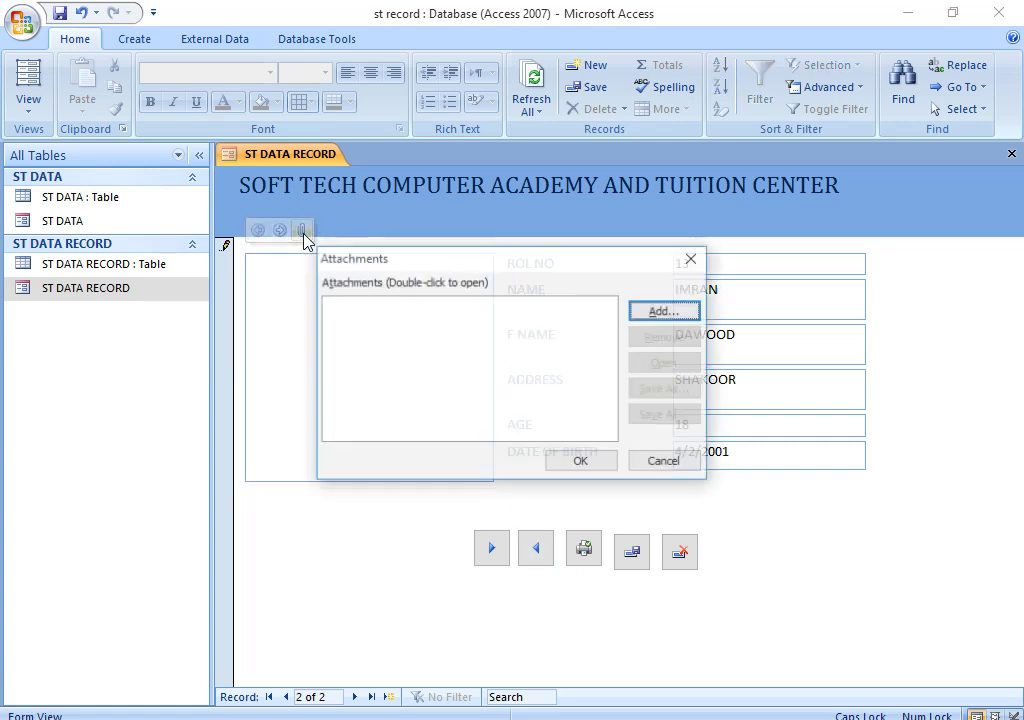
{"action": "left_click", "coordinate": [659, 311]}
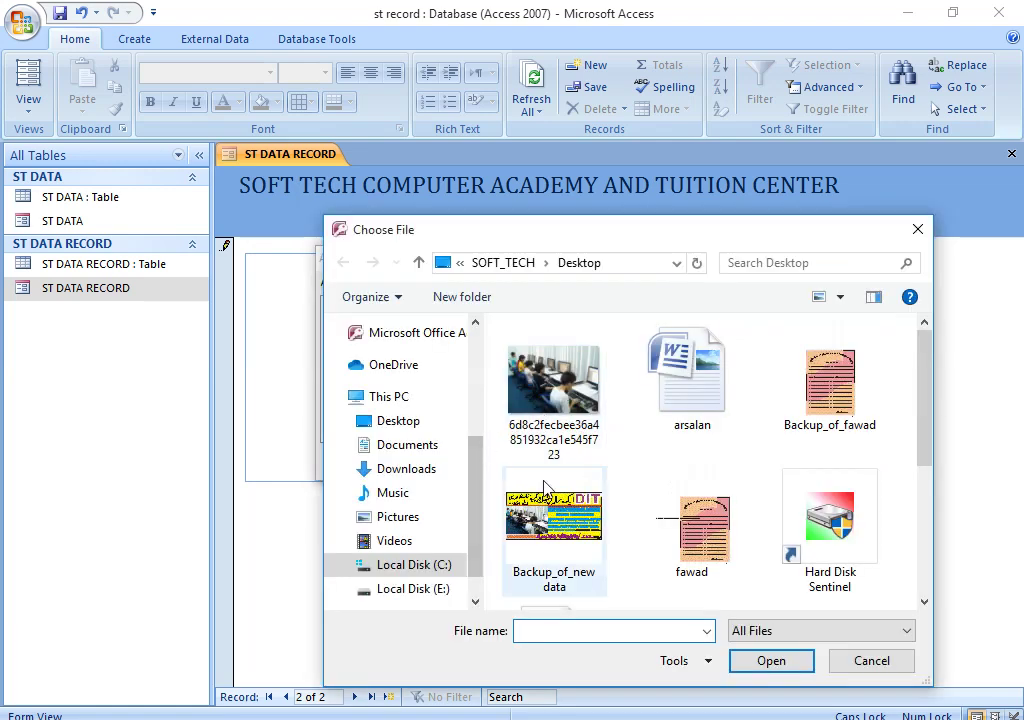
{"action": "left_click", "coordinate": [570, 387]}
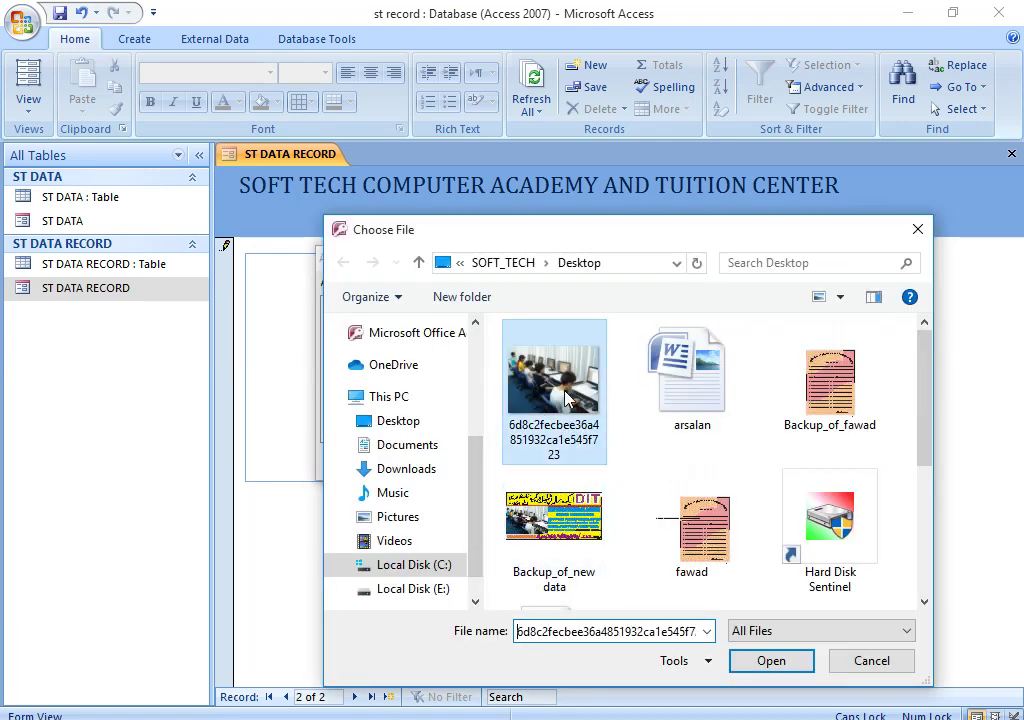
{"action": "left_click", "coordinate": [786, 667]}
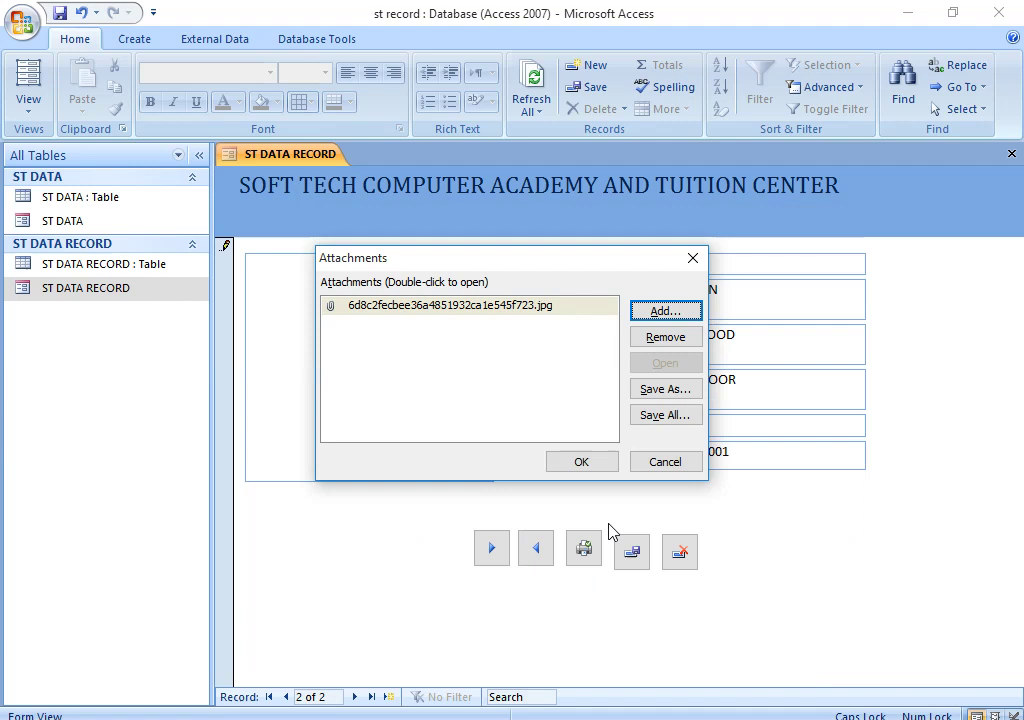
{"action": "left_click", "coordinate": [565, 462]}
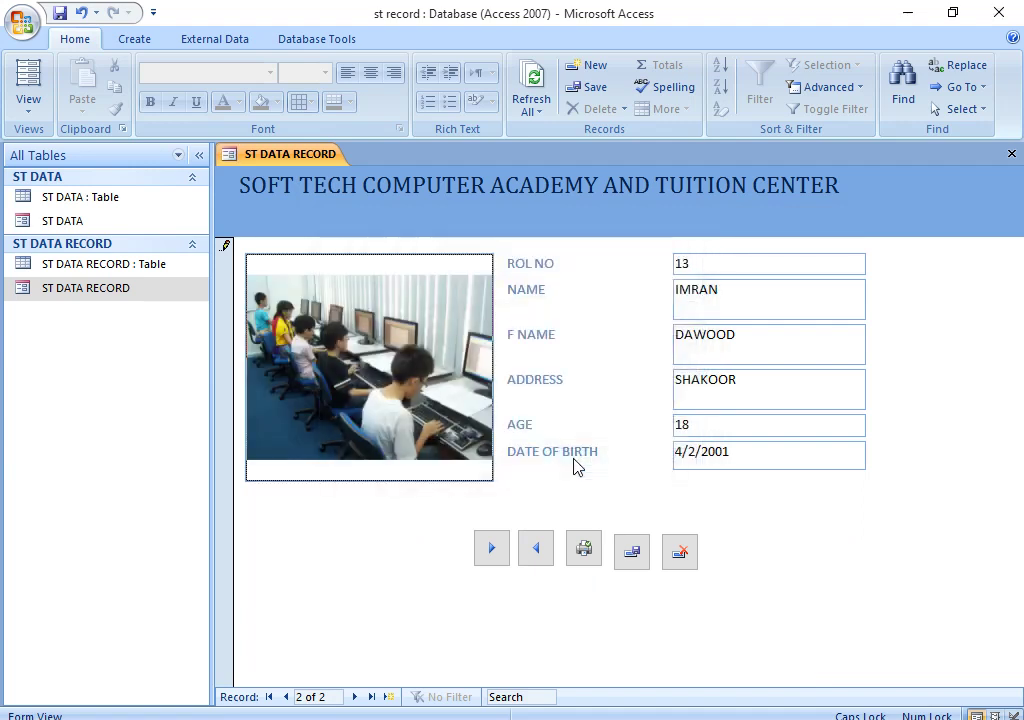
{"action": "left_click", "coordinate": [638, 557]}
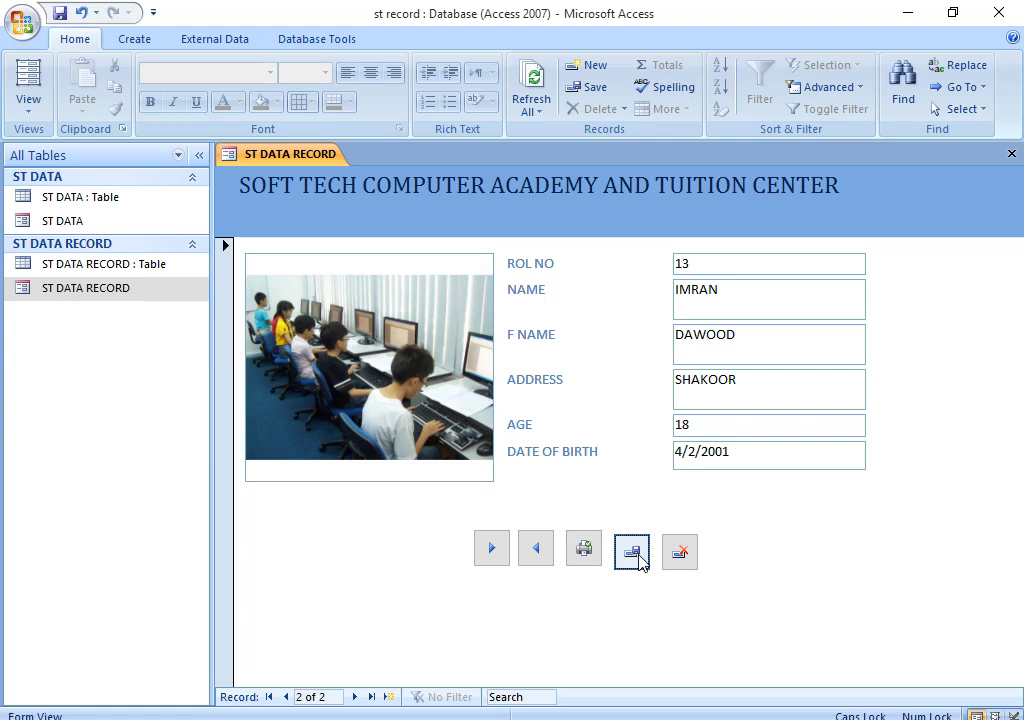